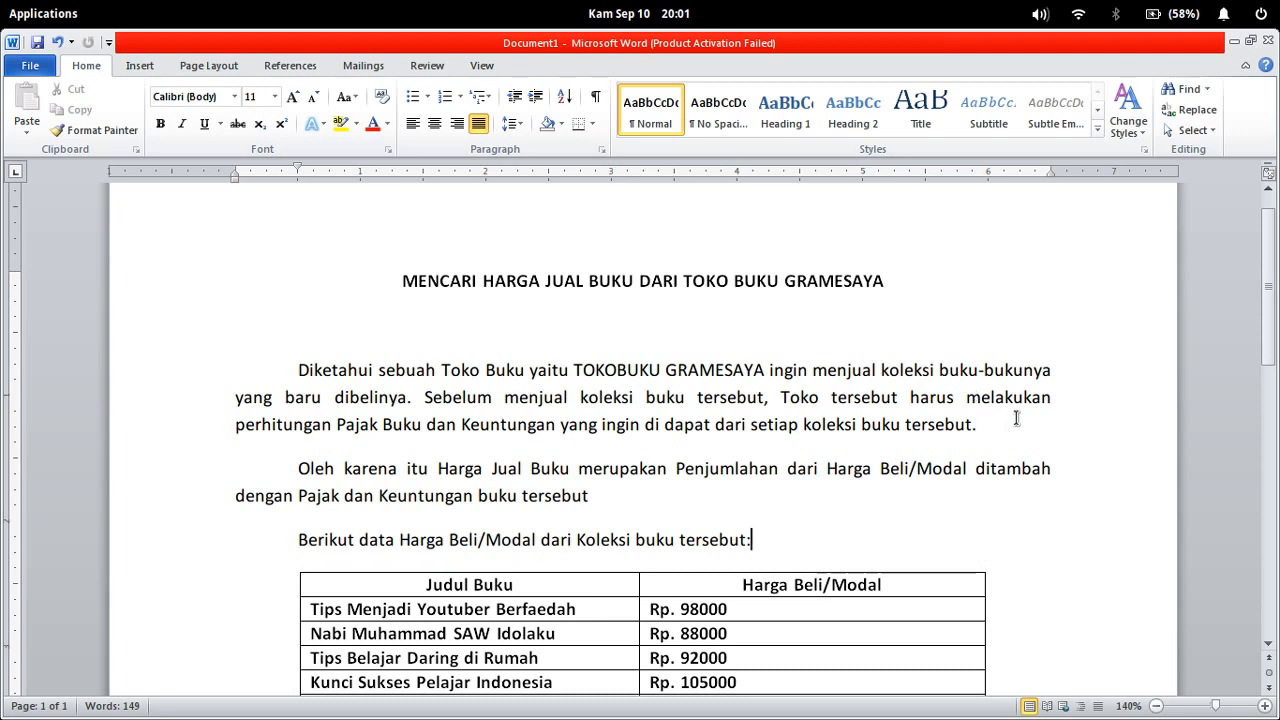
Step: Read the document's title and the introductory paragraphs explaining how the bookstore's selling prices are determined
scroll(1014, 417, "down", 3)
scroll(1006, 417, "up", 3)
scroll(1023, 418, "down", 1)
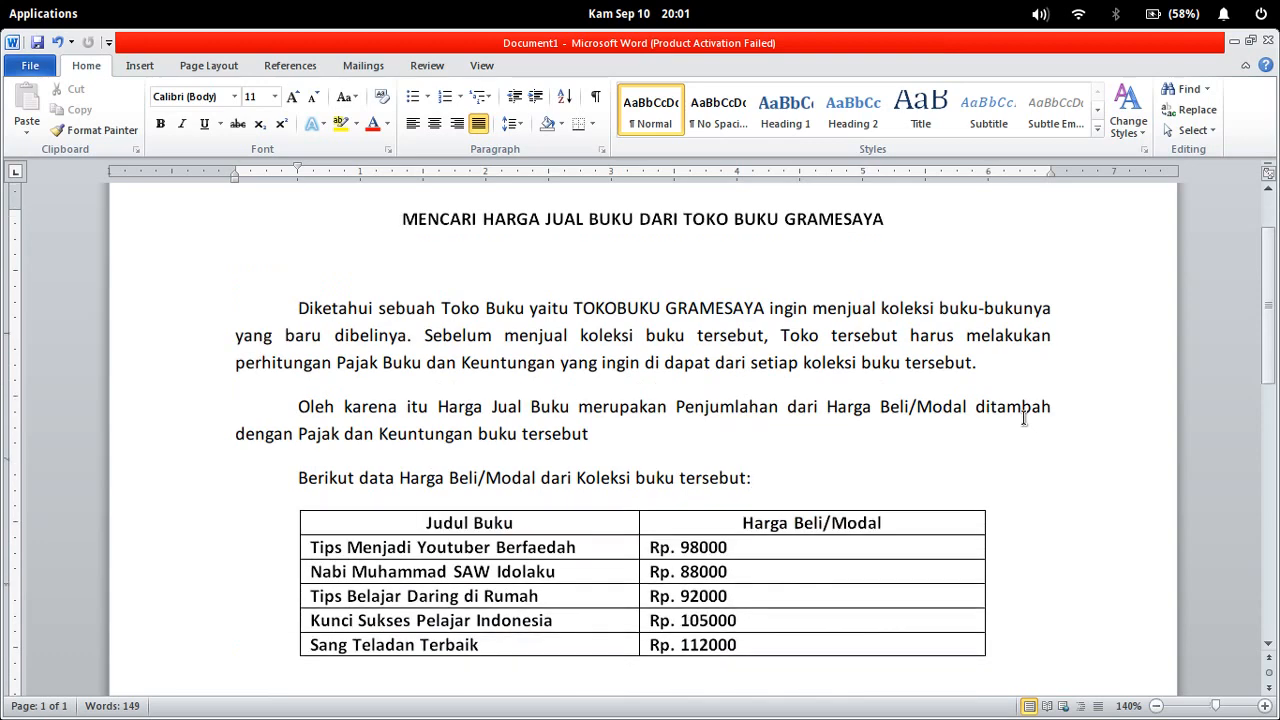
scroll(1023, 418, "up", 1)
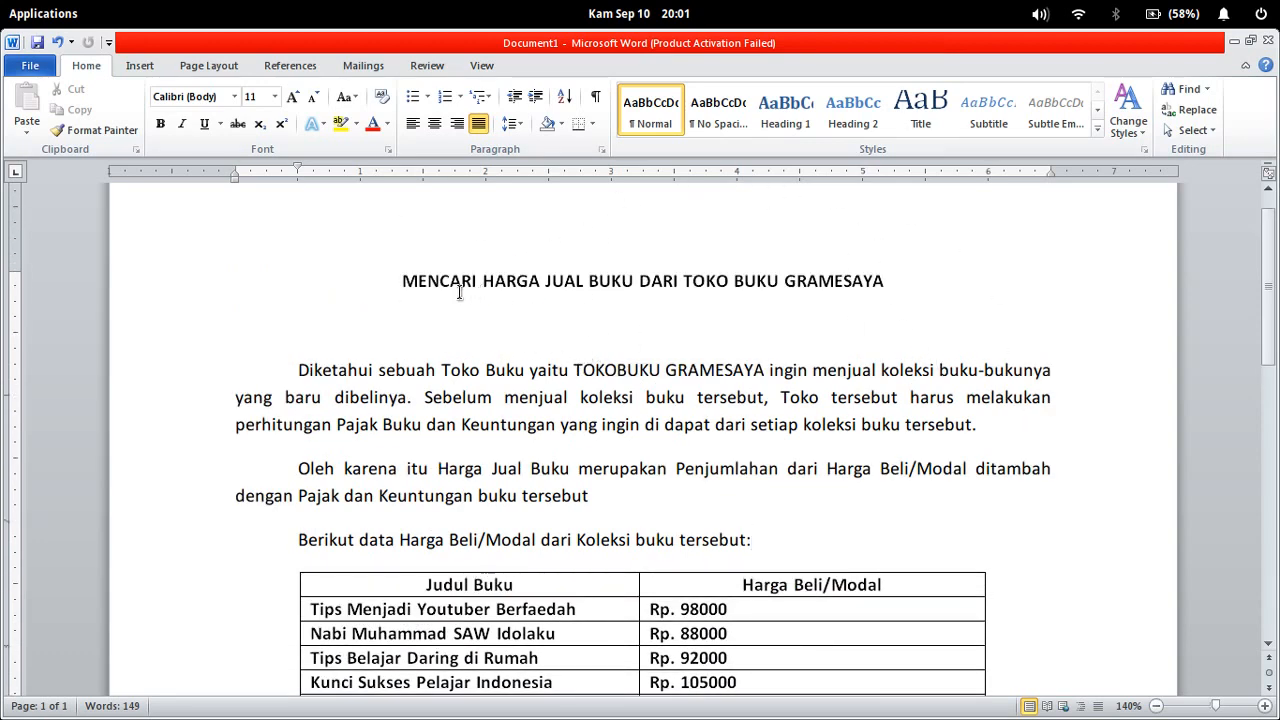
left_click_drag(404, 284, 902, 292)
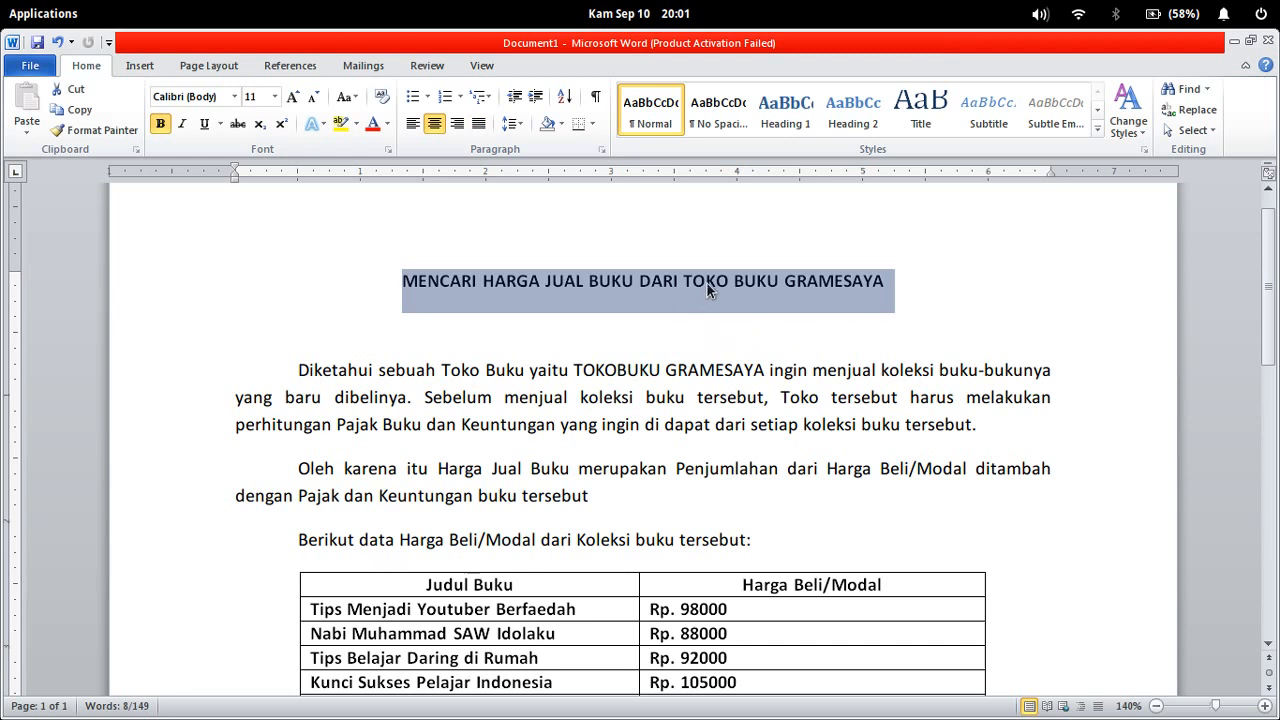
left_click(335, 397)
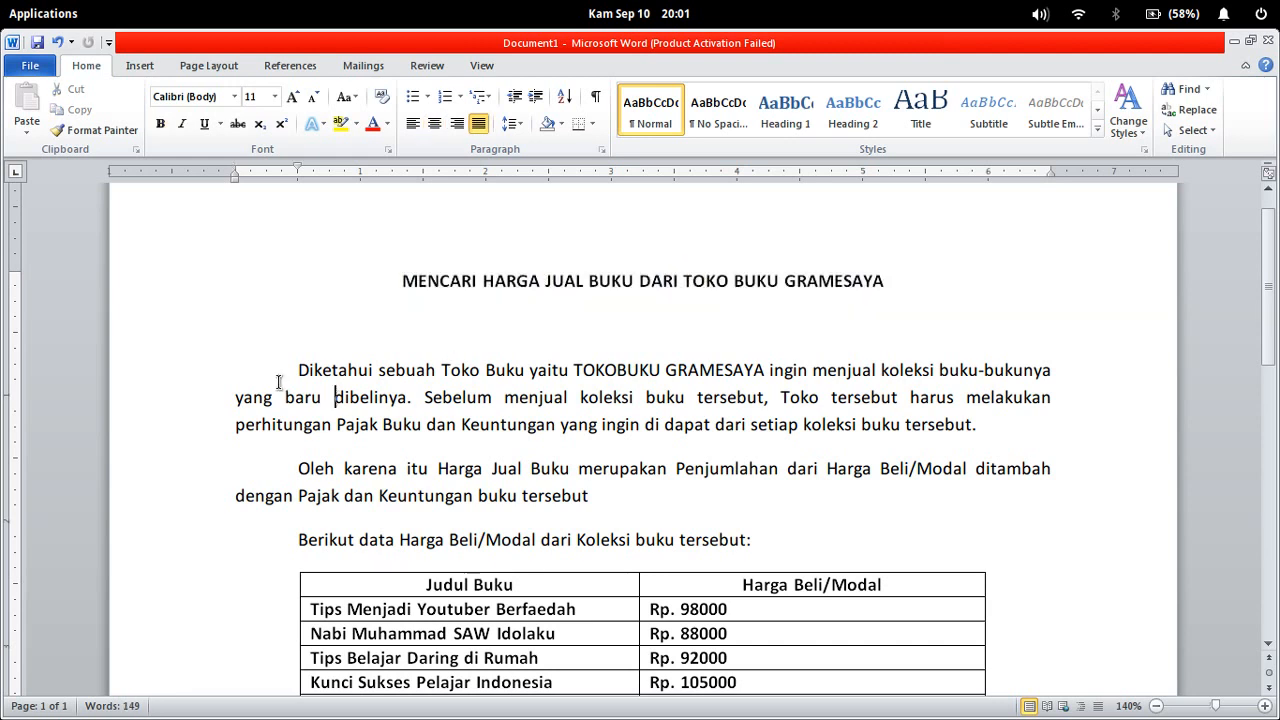
left_click_drag(299, 370, 771, 358)
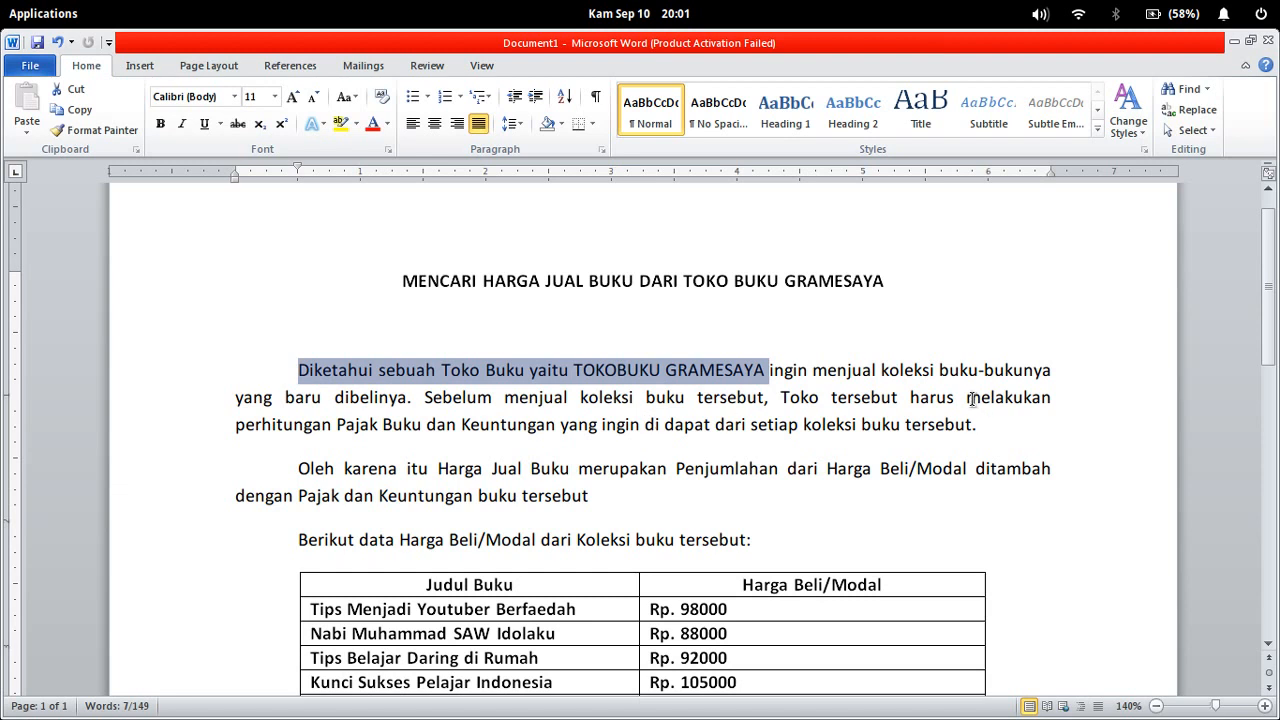
left_click_drag(968, 398, 1018, 433)
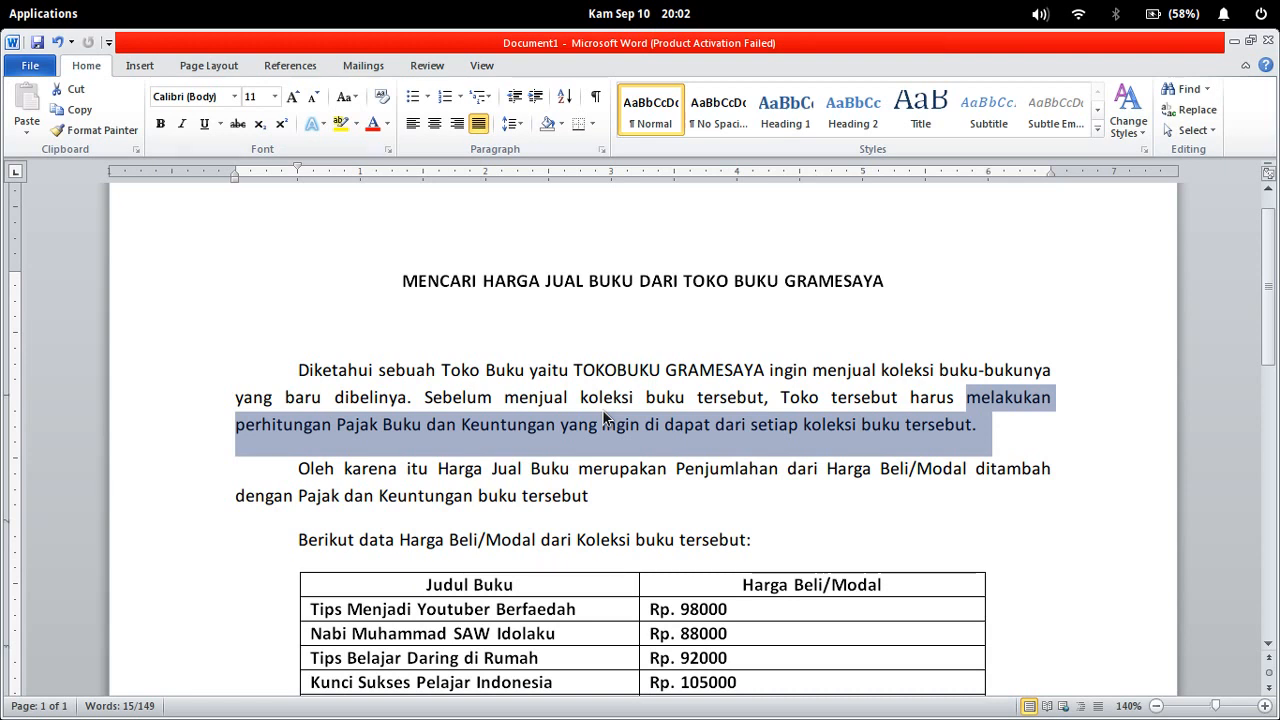
left_click(583, 452)
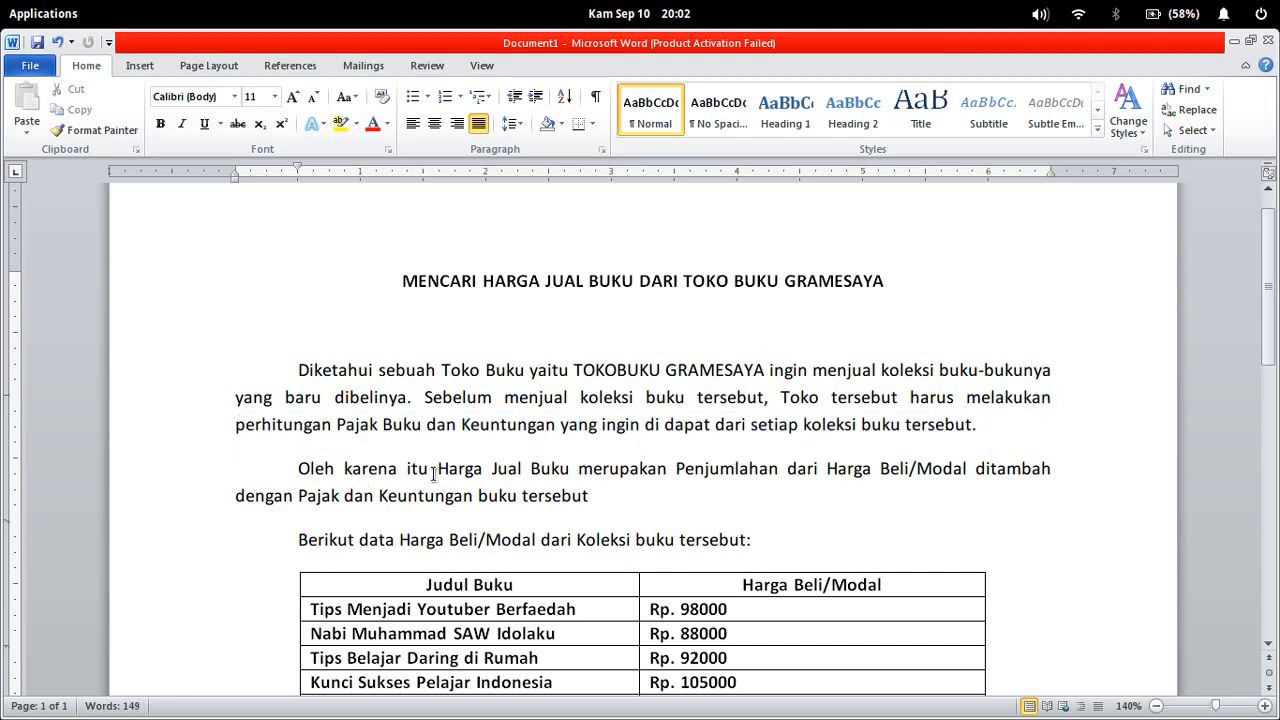
left_click_drag(447, 472, 960, 477)
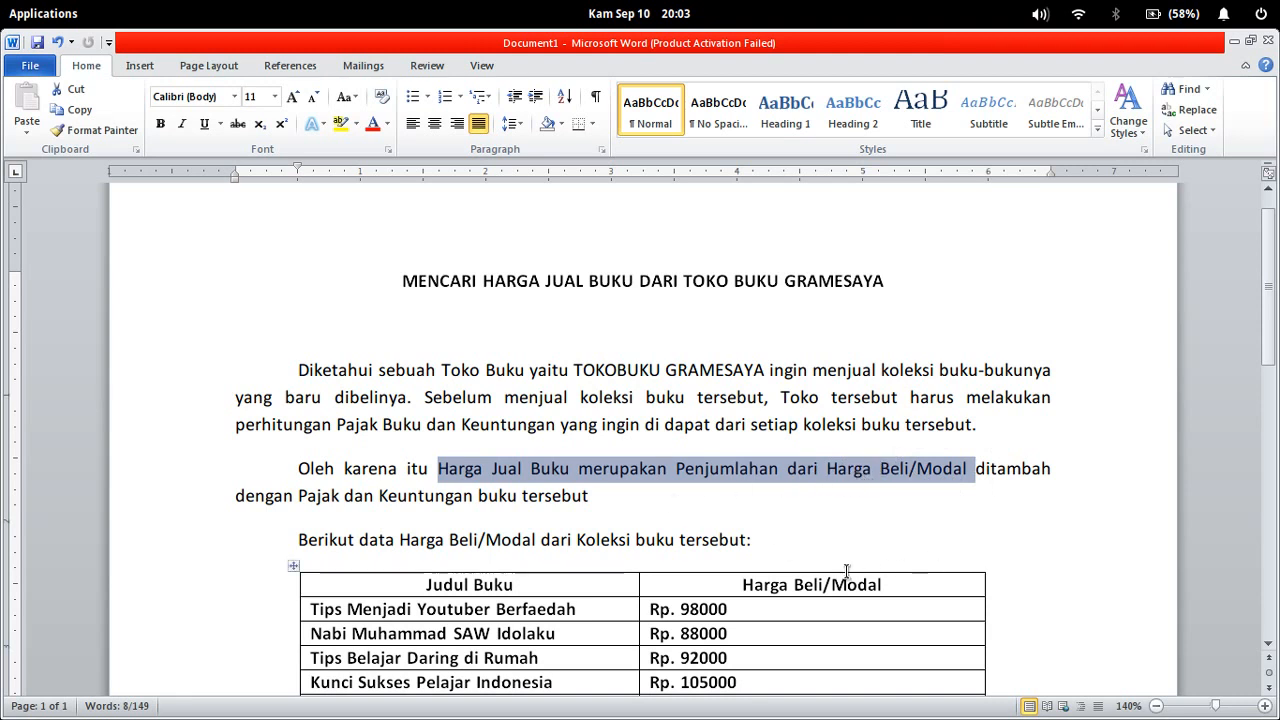
Step: Examine the table of book titles and purchase prices, and the numbered calculations for tax, profit and selling price below it
scroll(728, 502, "down", 2)
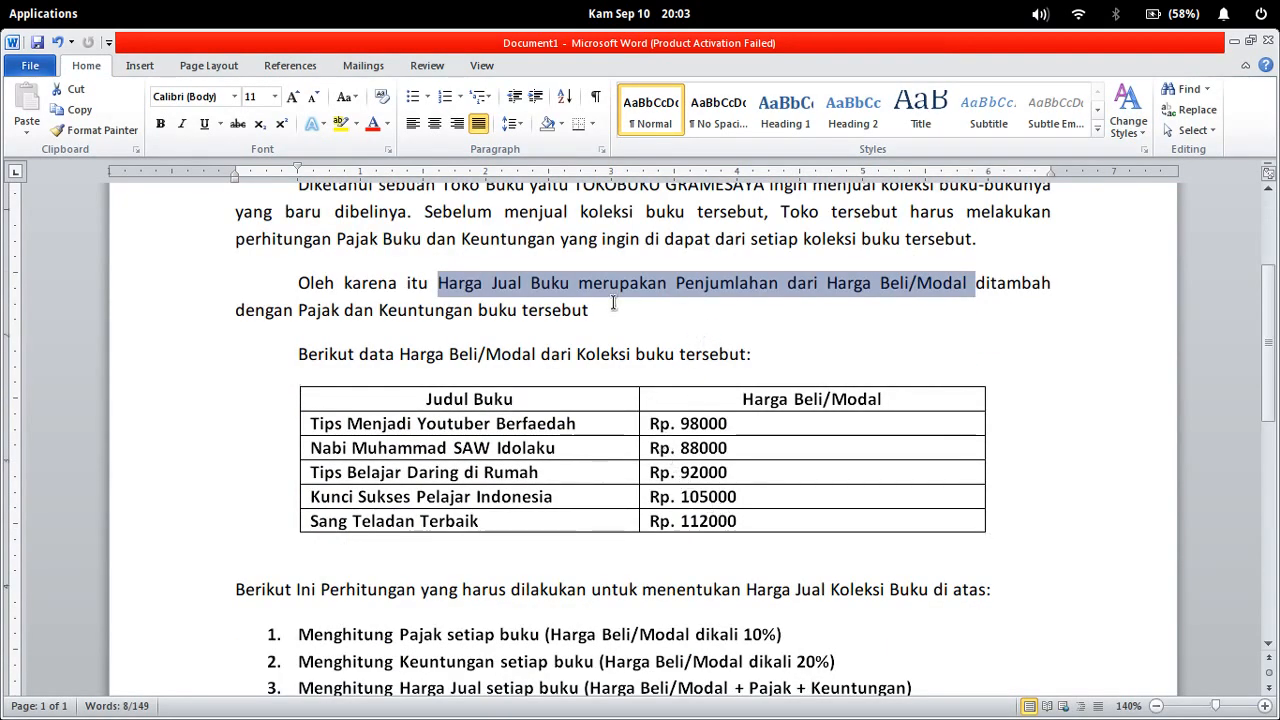
scroll(690, 340, "up", 2)
scroll(684, 350, "down", 3)
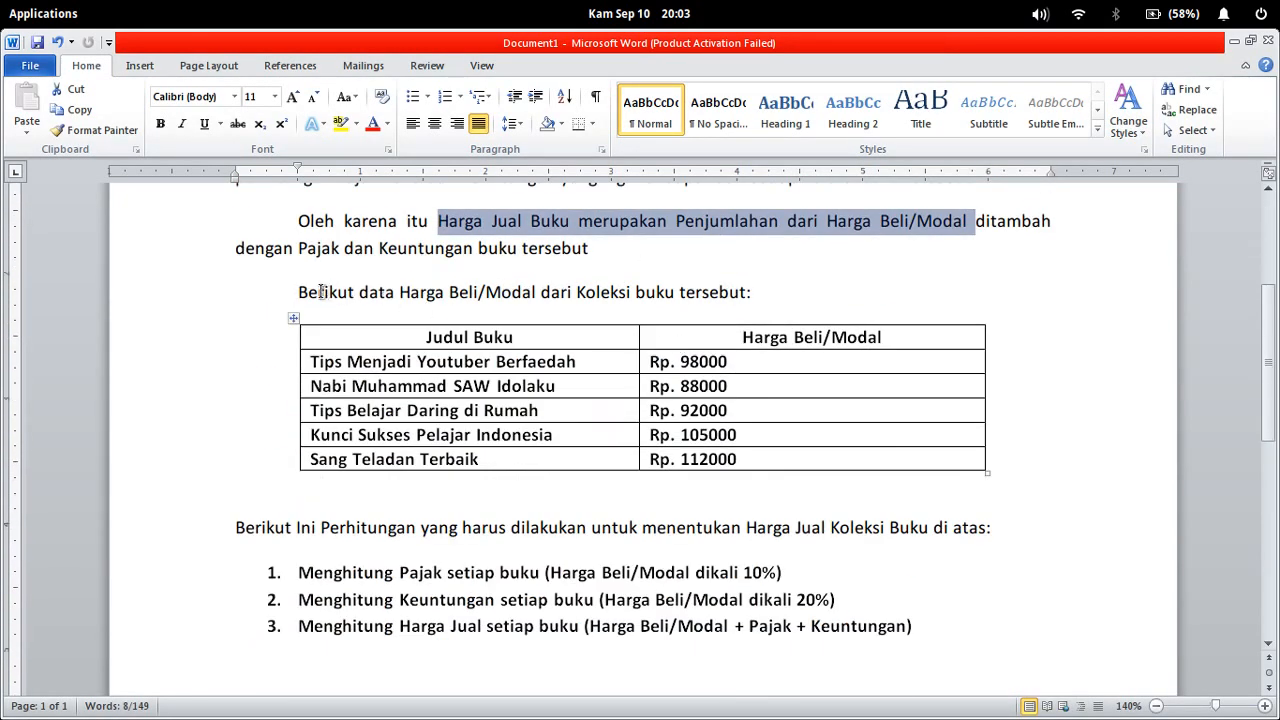
left_click_drag(300, 294, 803, 317)
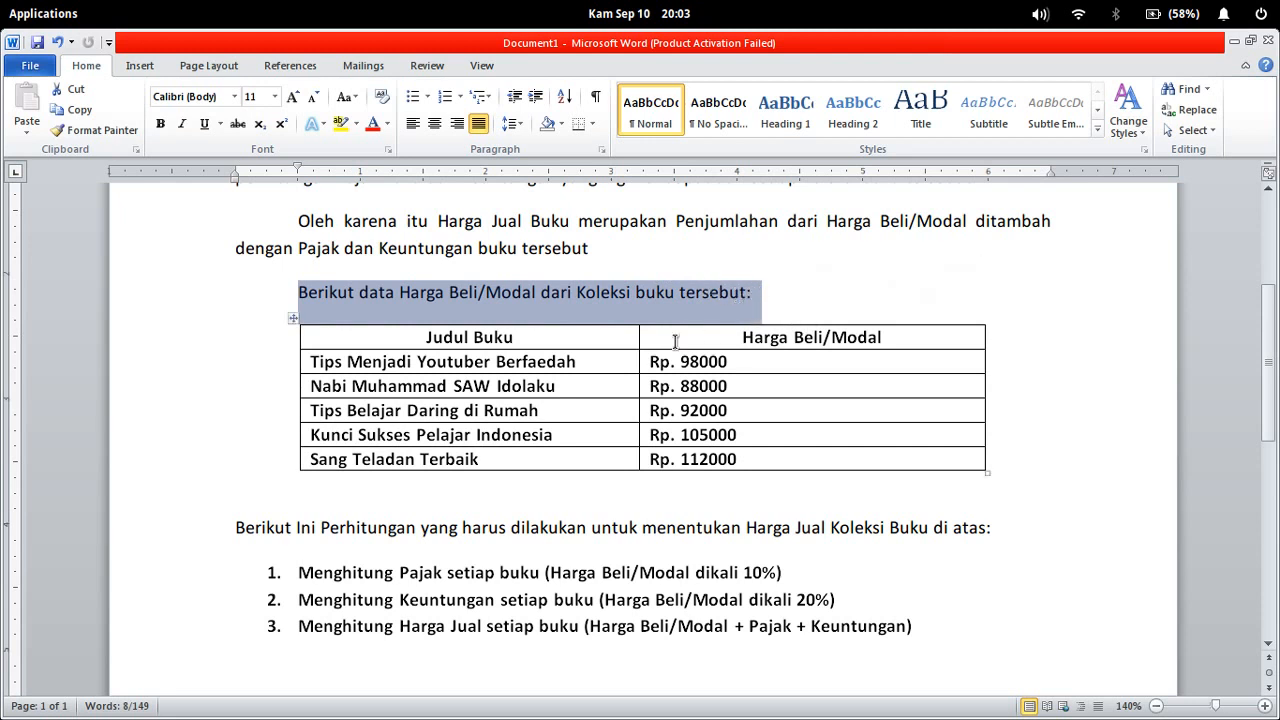
left_click(525, 393)
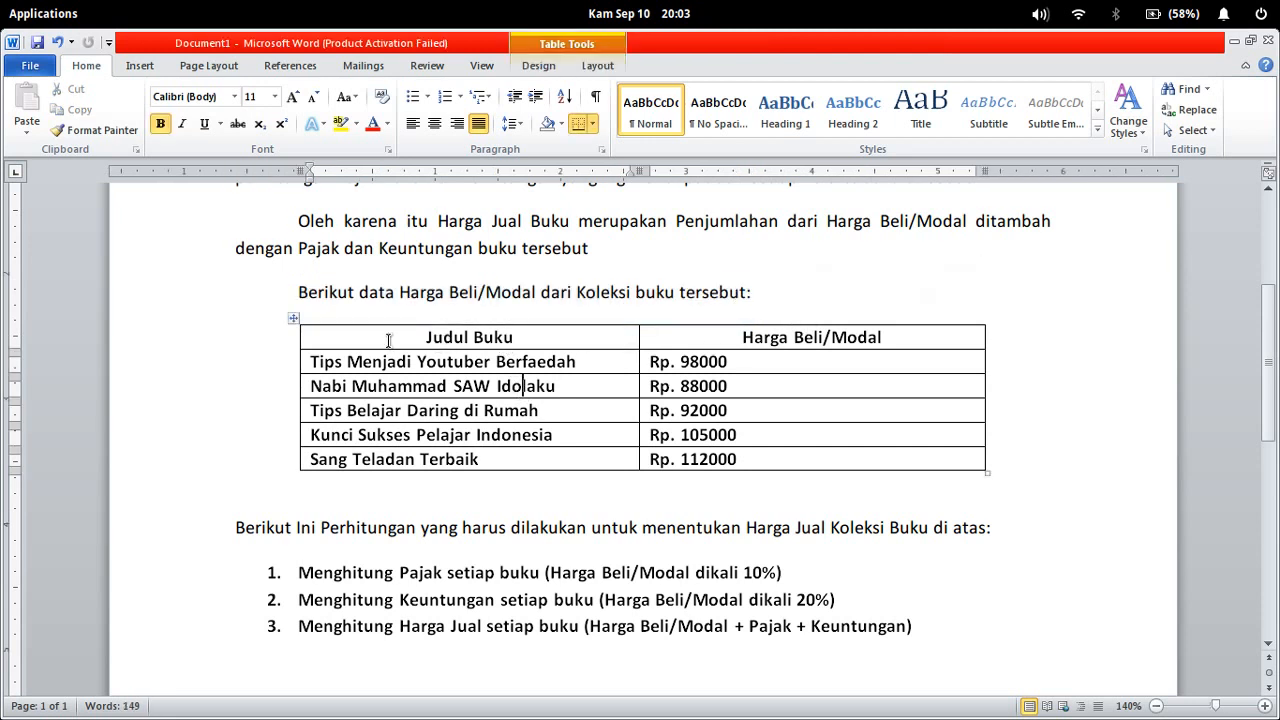
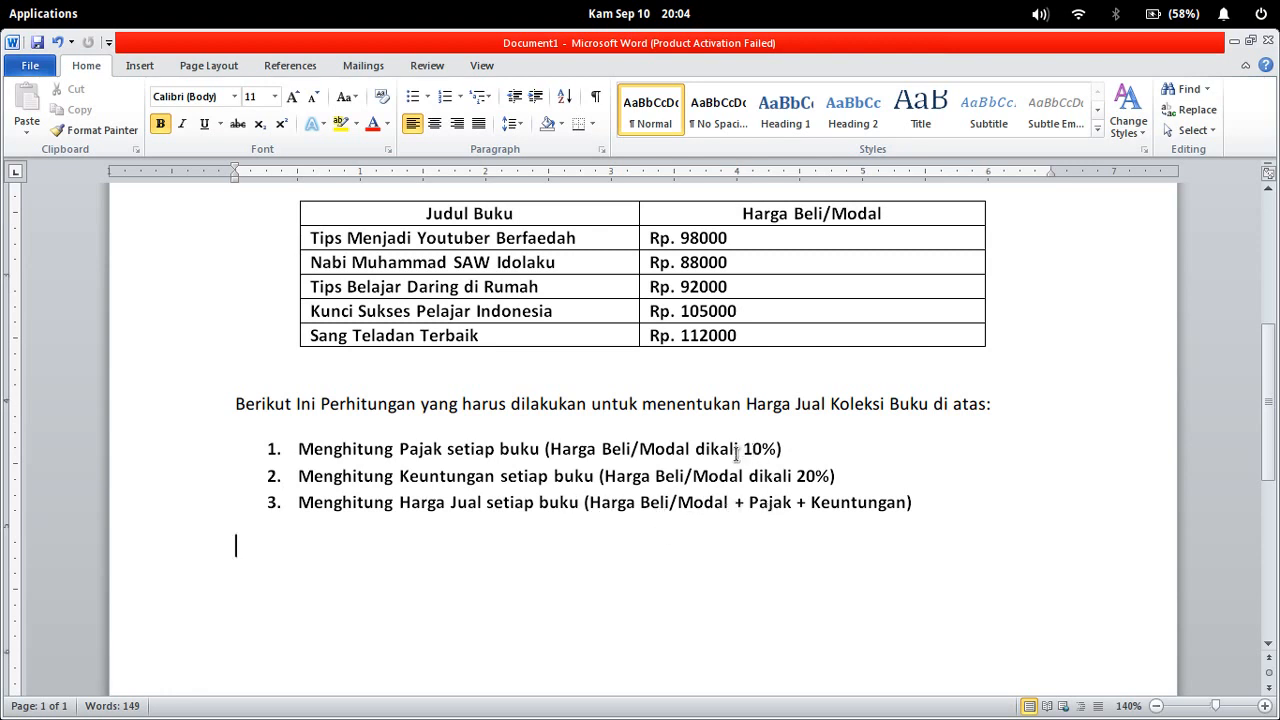
left_click(863, 487)
left_click_drag(784, 448, 500, 448)
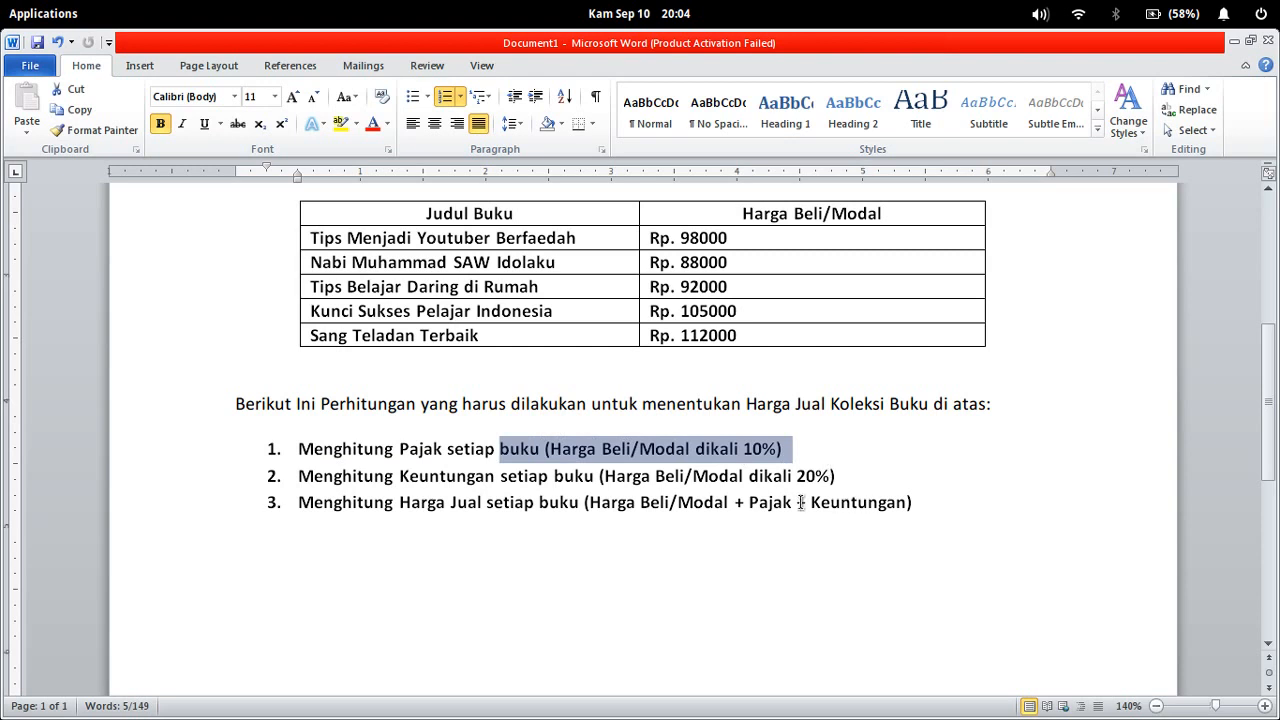
left_click_drag(836, 478, 597, 477)
left_click(431, 523)
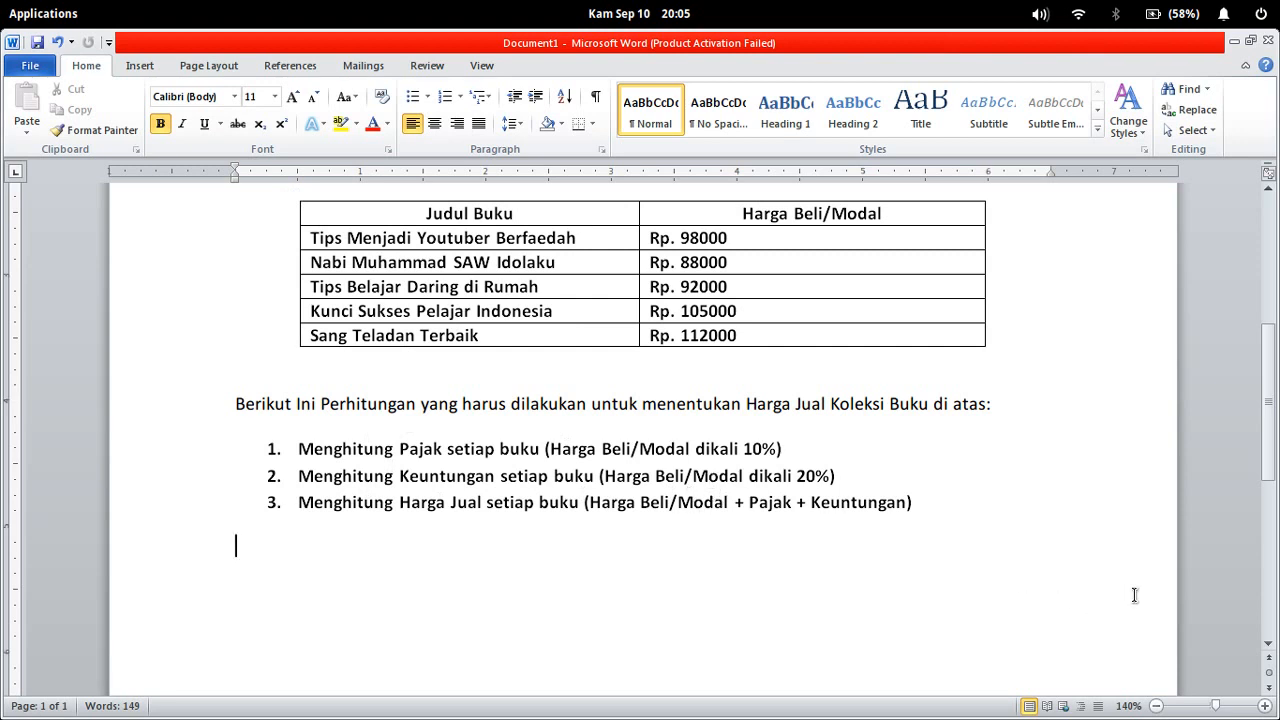
Step: Switch to the blank Excel workbook and enter the title "DATA HARGA JUAL BUKU TOKO BUKU GRAMESAYA" in cell A2
mouse_move(1279, 719)
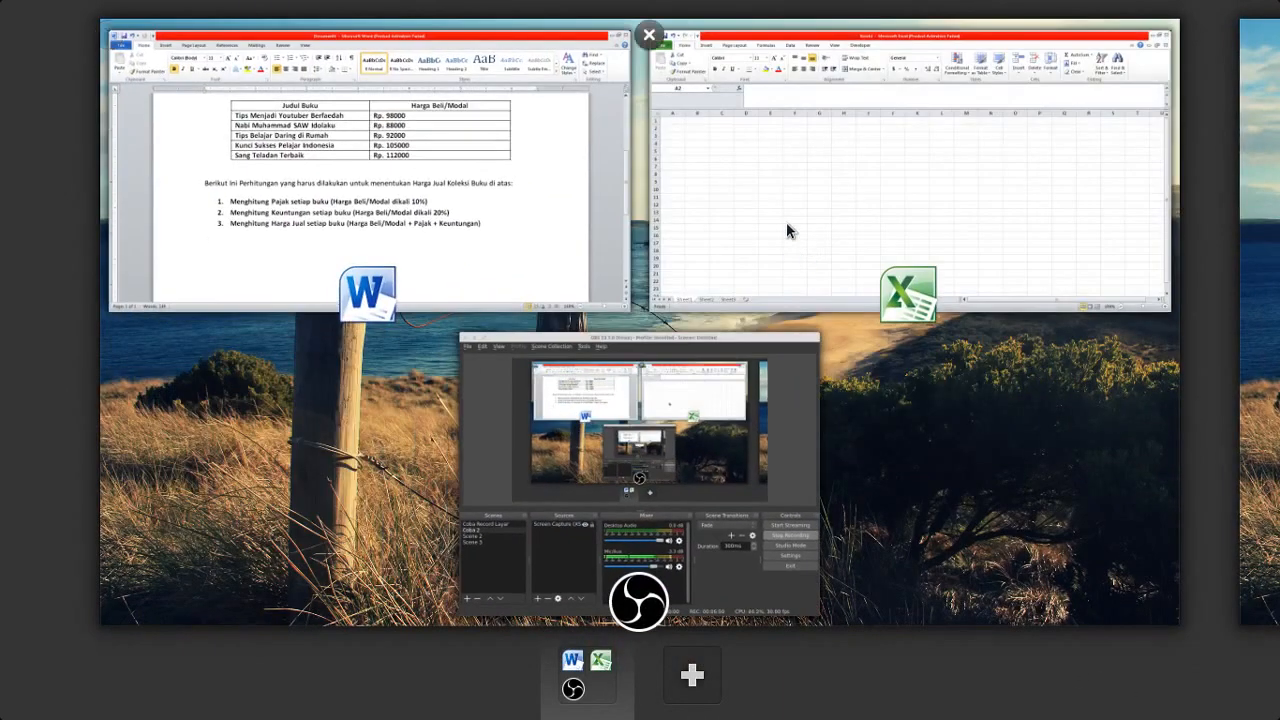
left_click(787, 231)
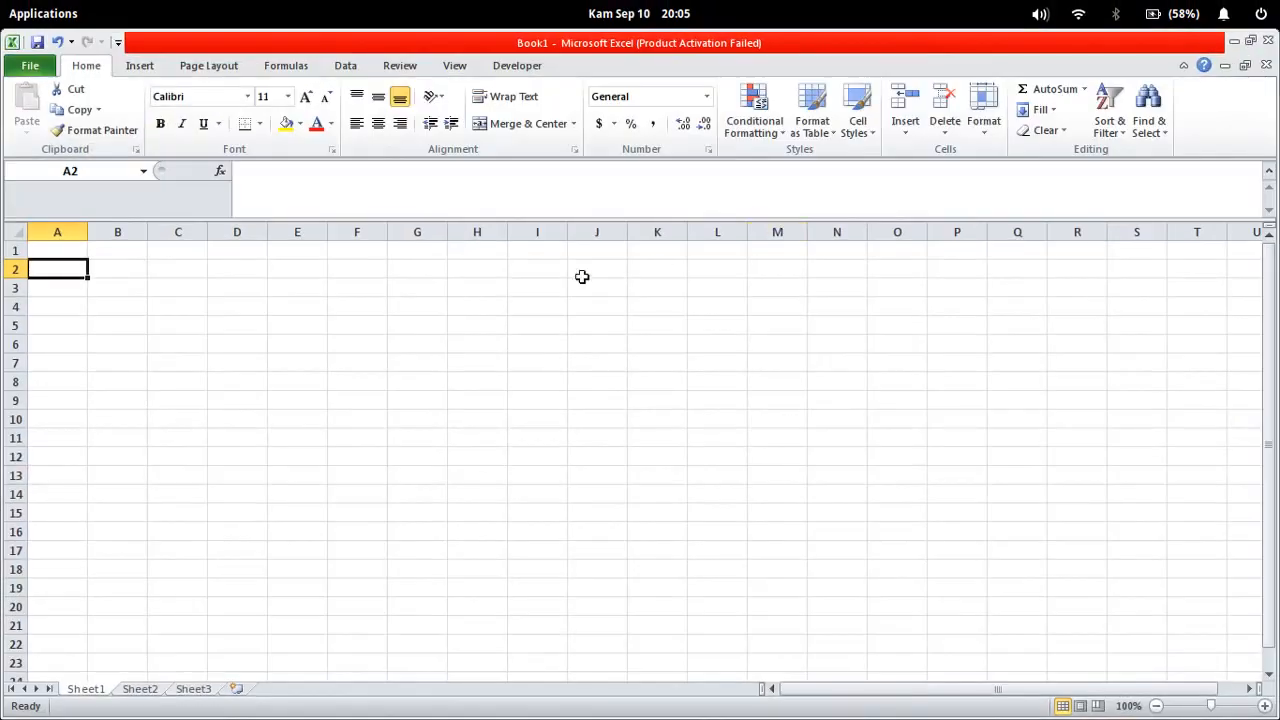
left_click(65, 251)
left_click(140, 270)
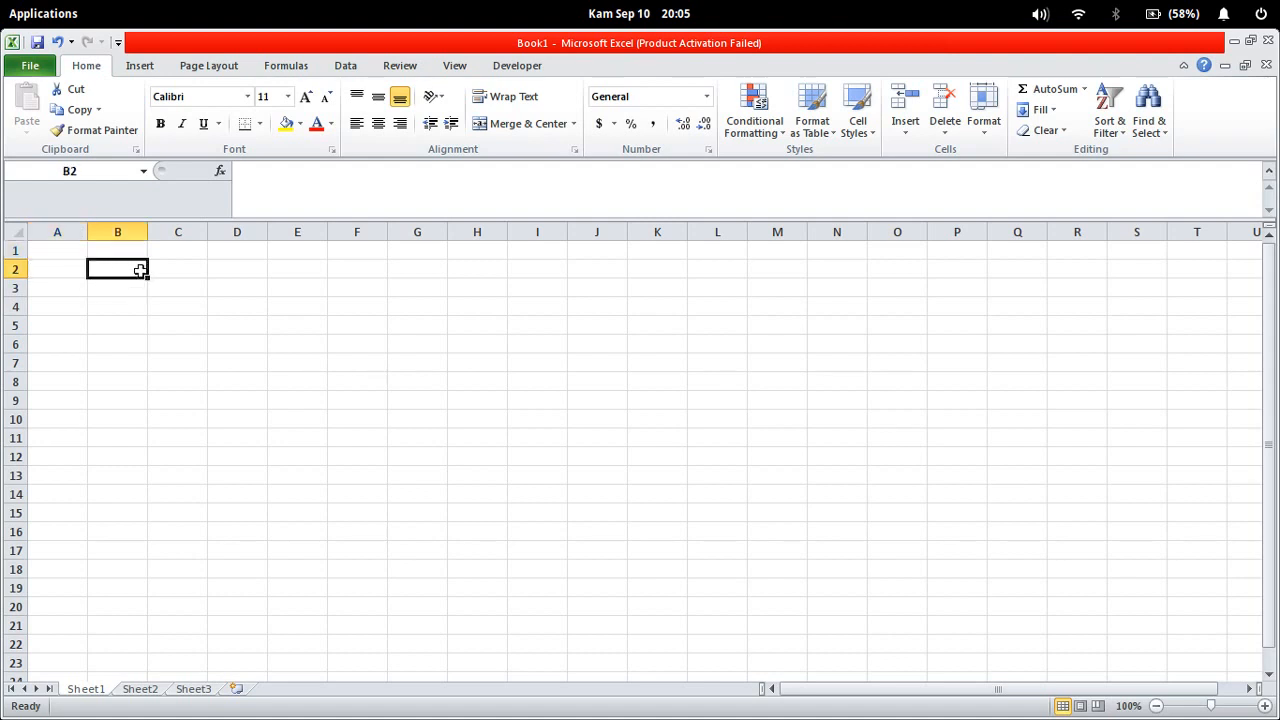
left_click(68, 270)
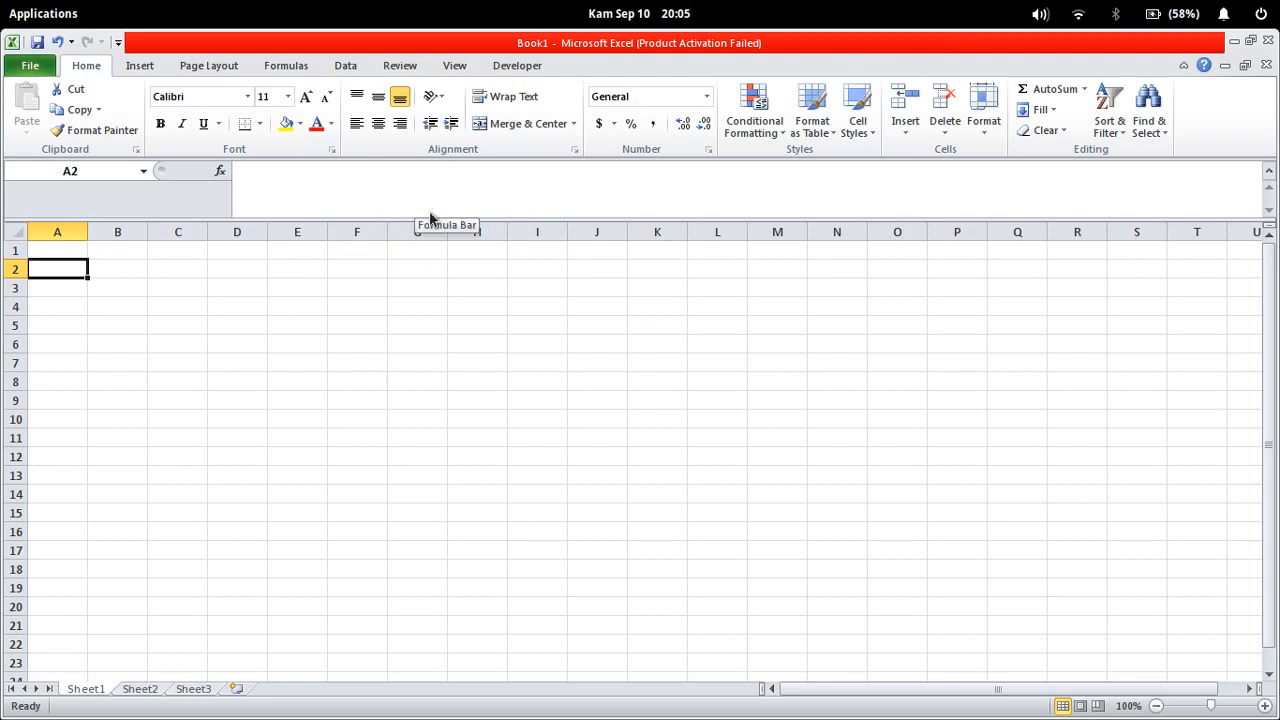
type("DAR")
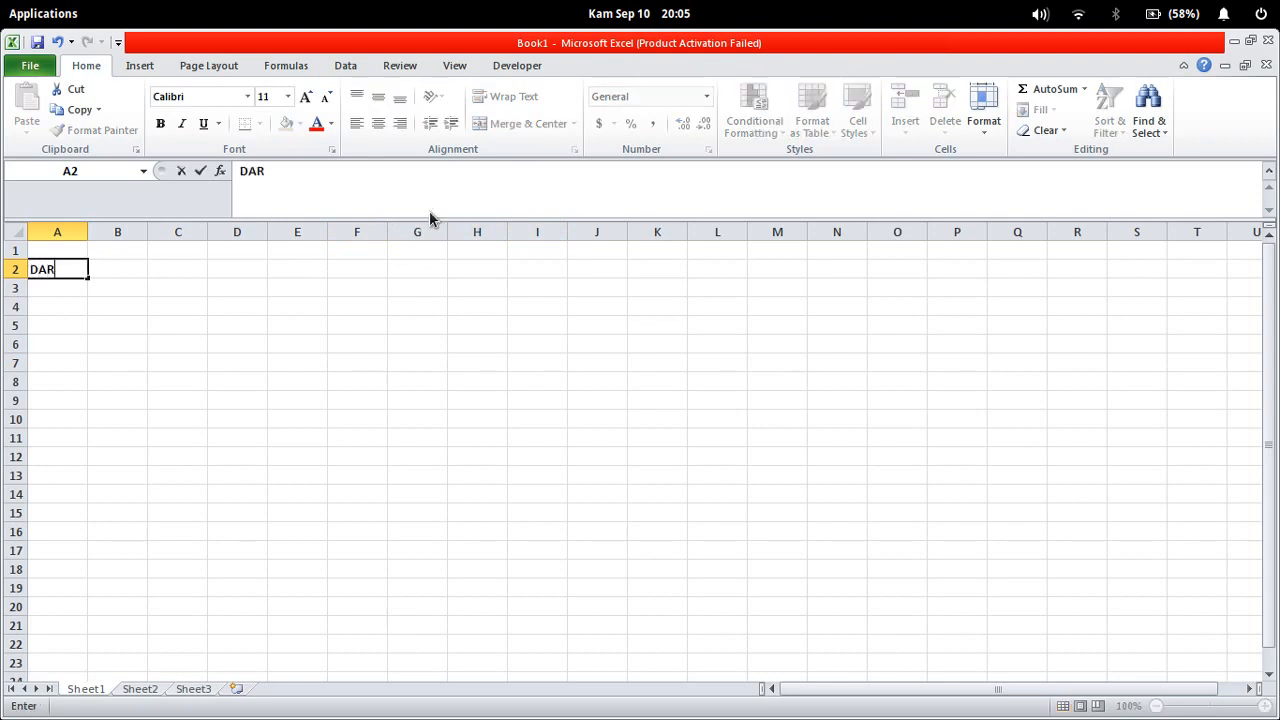
key("BackSpace")
type("TA HARGA")
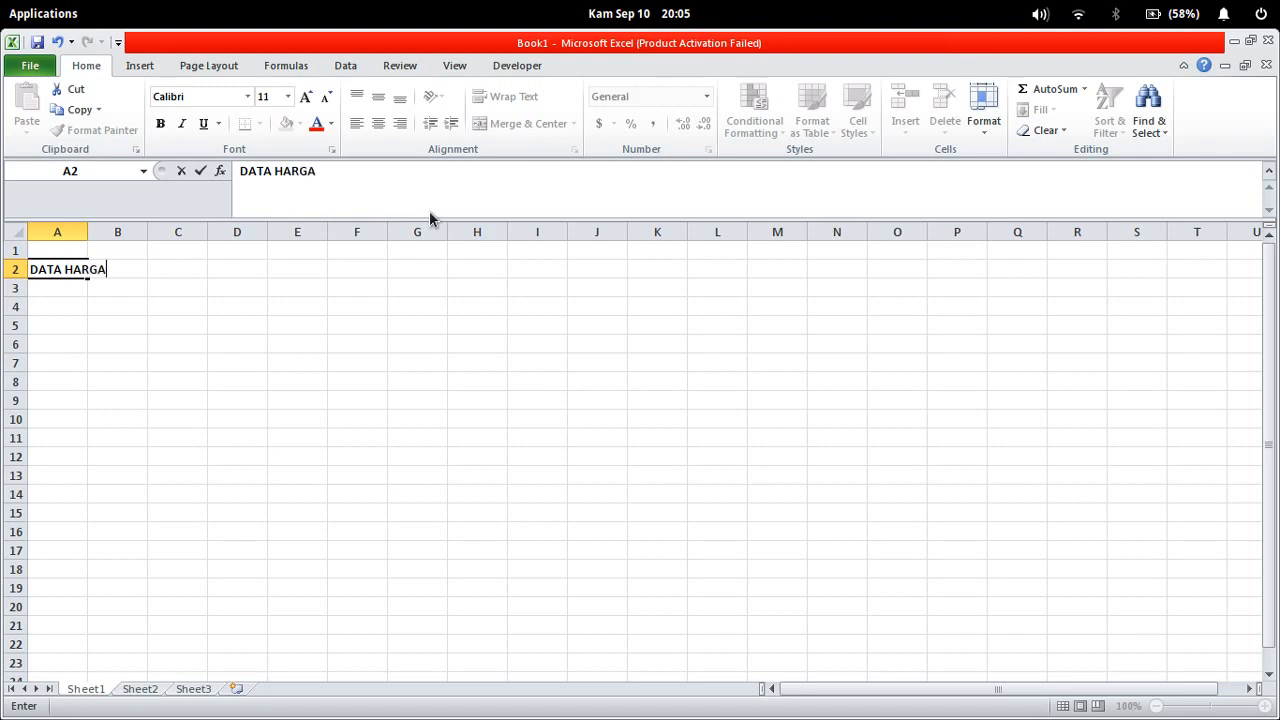
type(" JUAL BUKU ")
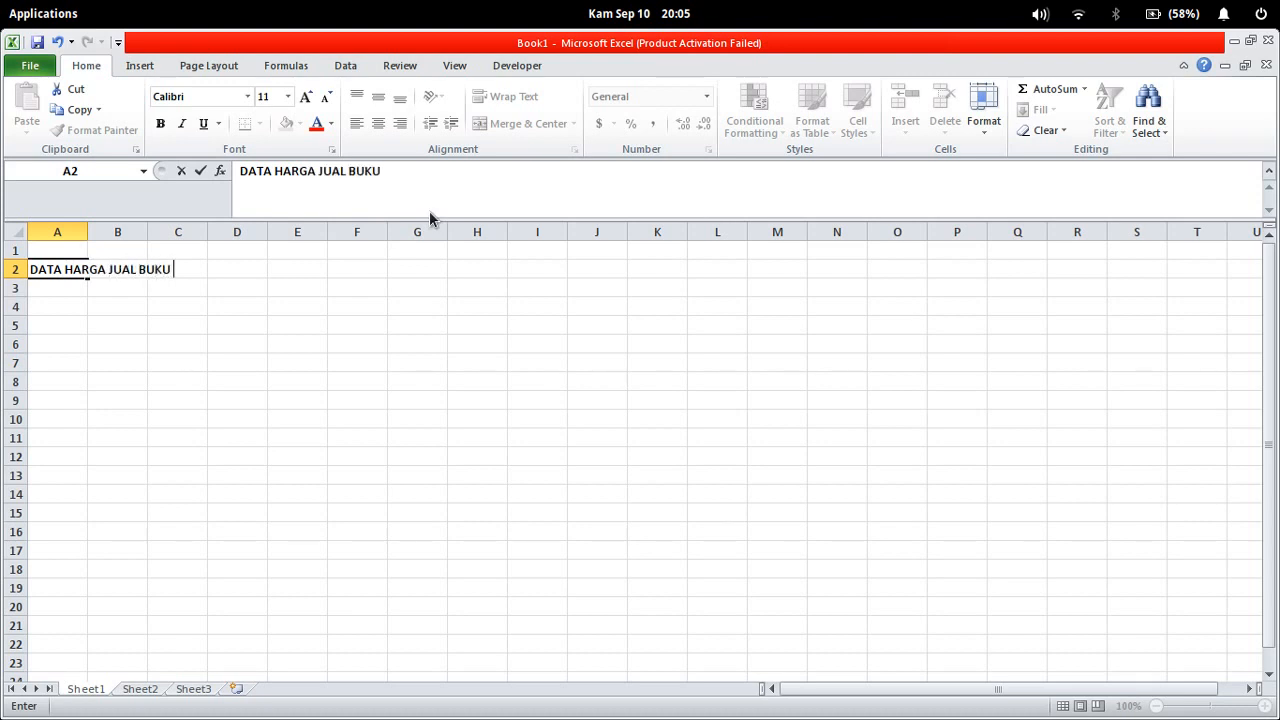
type("TOKO BUKU GRAME")
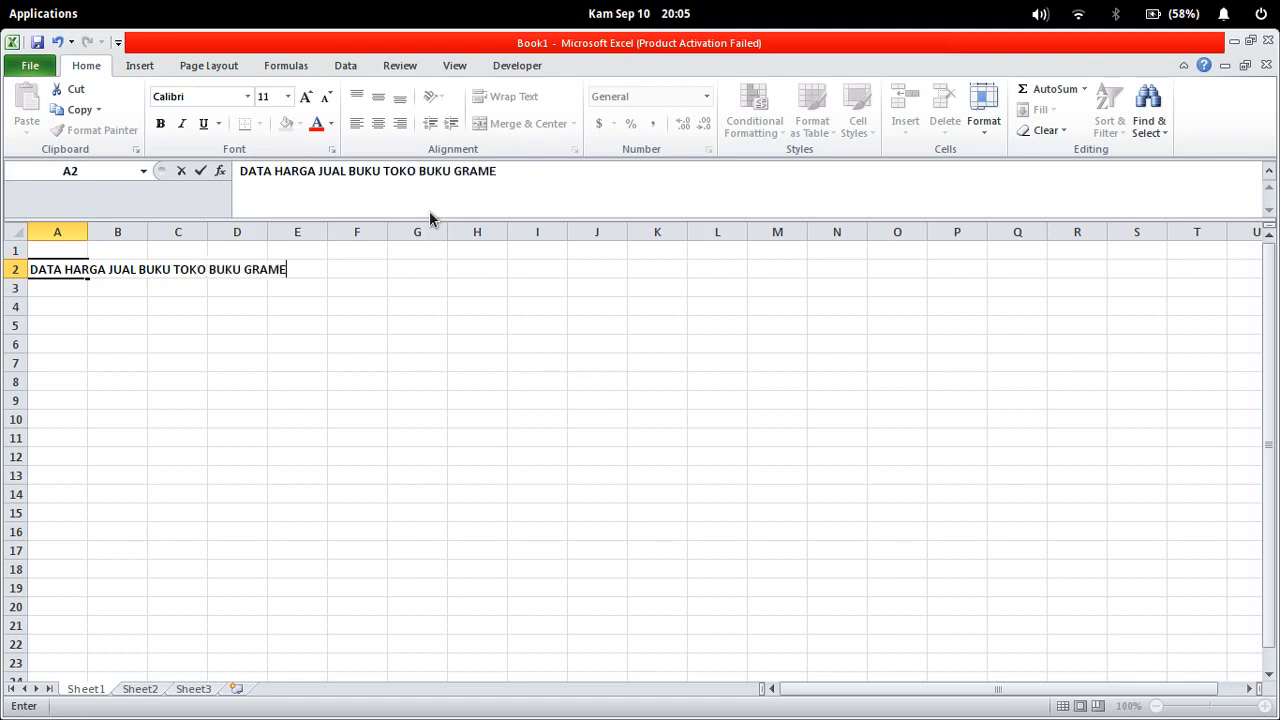
type("SAYA")
left_click_drag(178, 325, 146, 325)
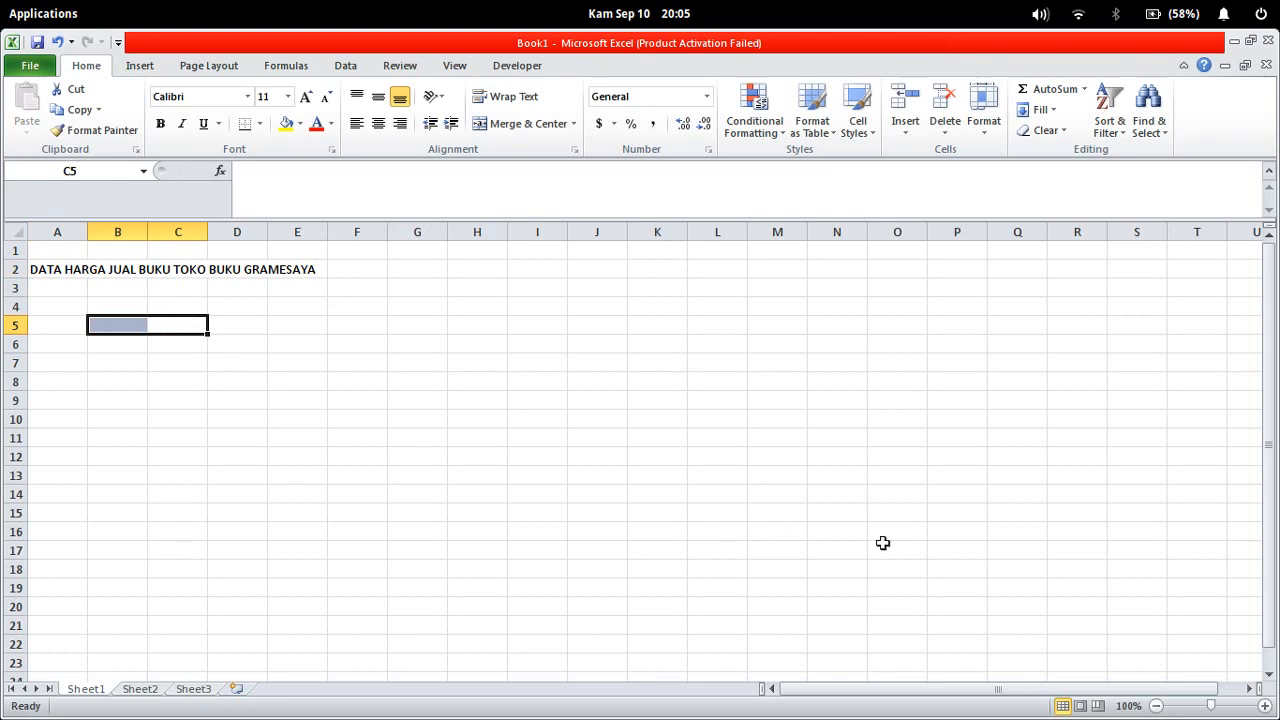
left_click(1216, 710)
left_click(54, 334)
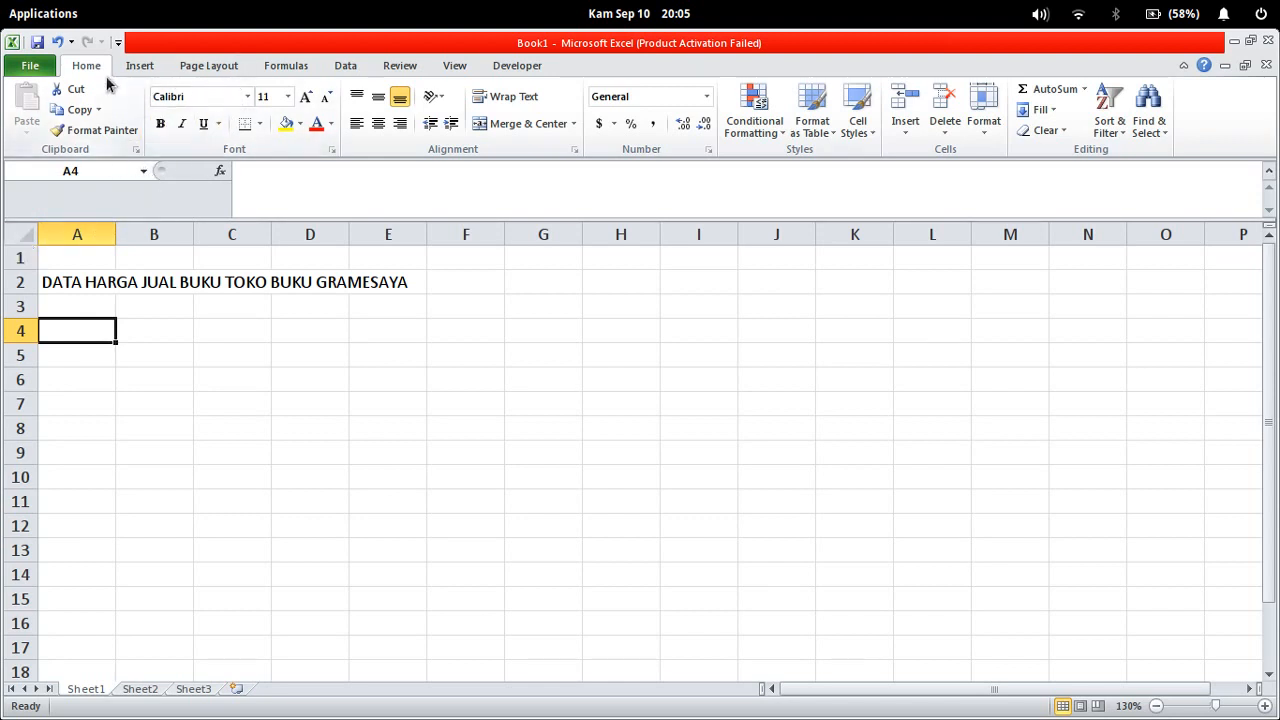
left_click(137, 67)
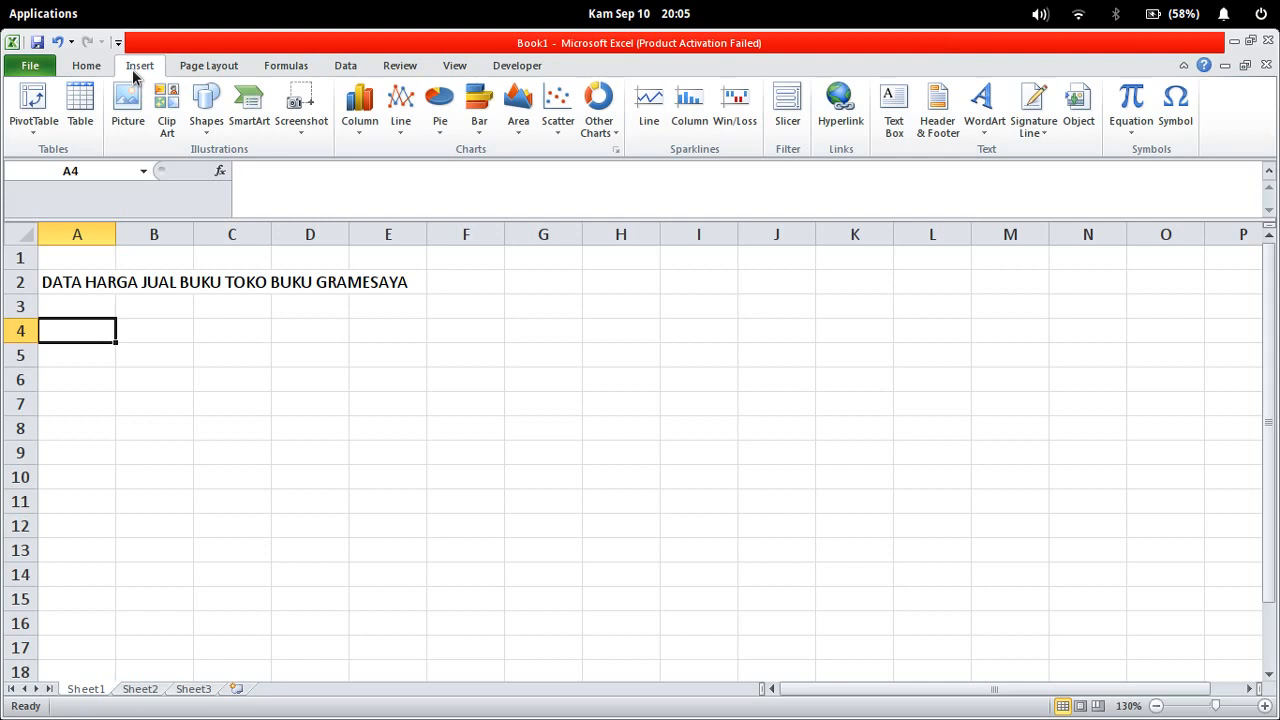
left_click(70, 125)
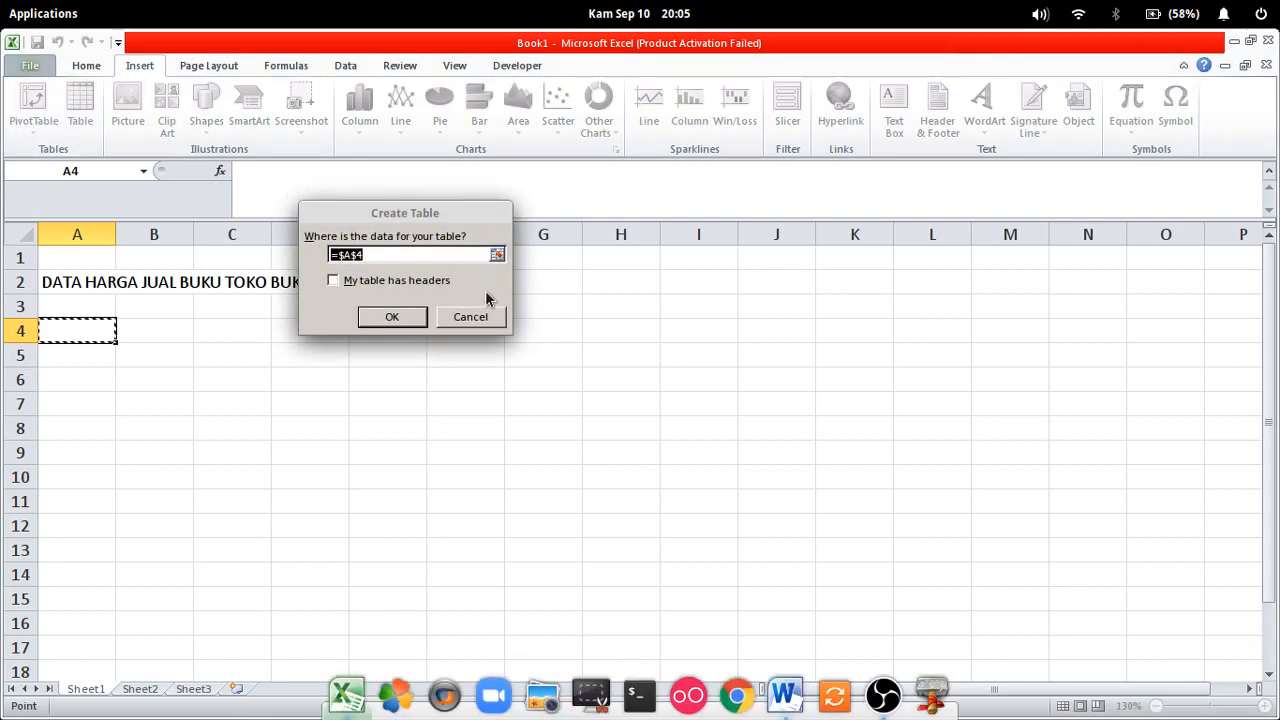
left_click(487, 316)
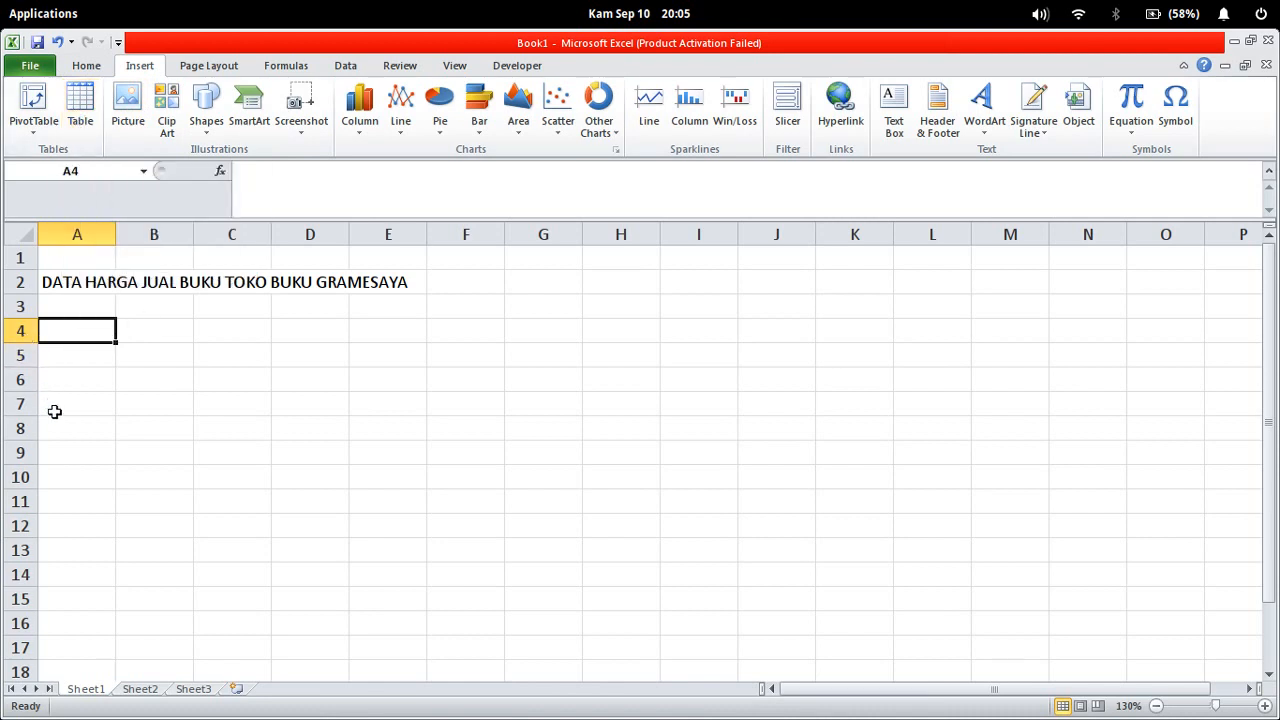
Step: Widen column A slightly beyond its default width
left_click_drag(116, 234, 141, 240)
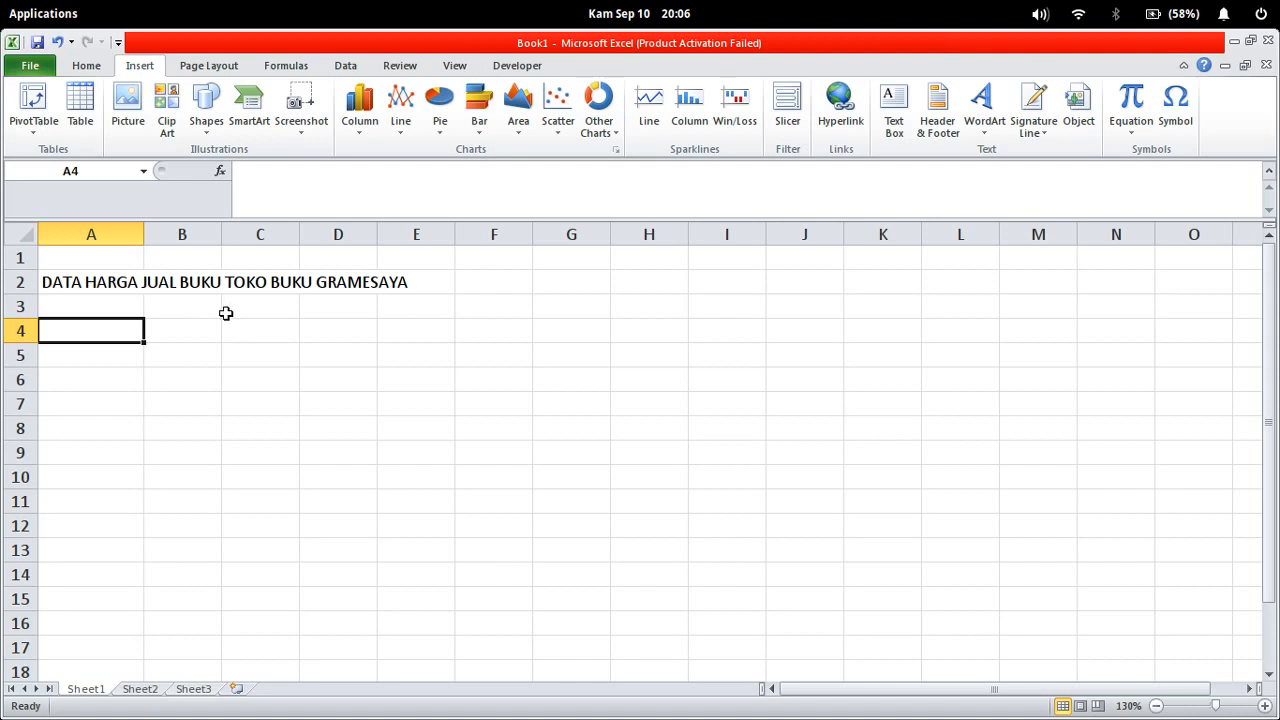
left_click(121, 372)
left_click(126, 337)
left_click(168, 341)
left_click(111, 363)
left_click(126, 337)
left_click(226, 334)
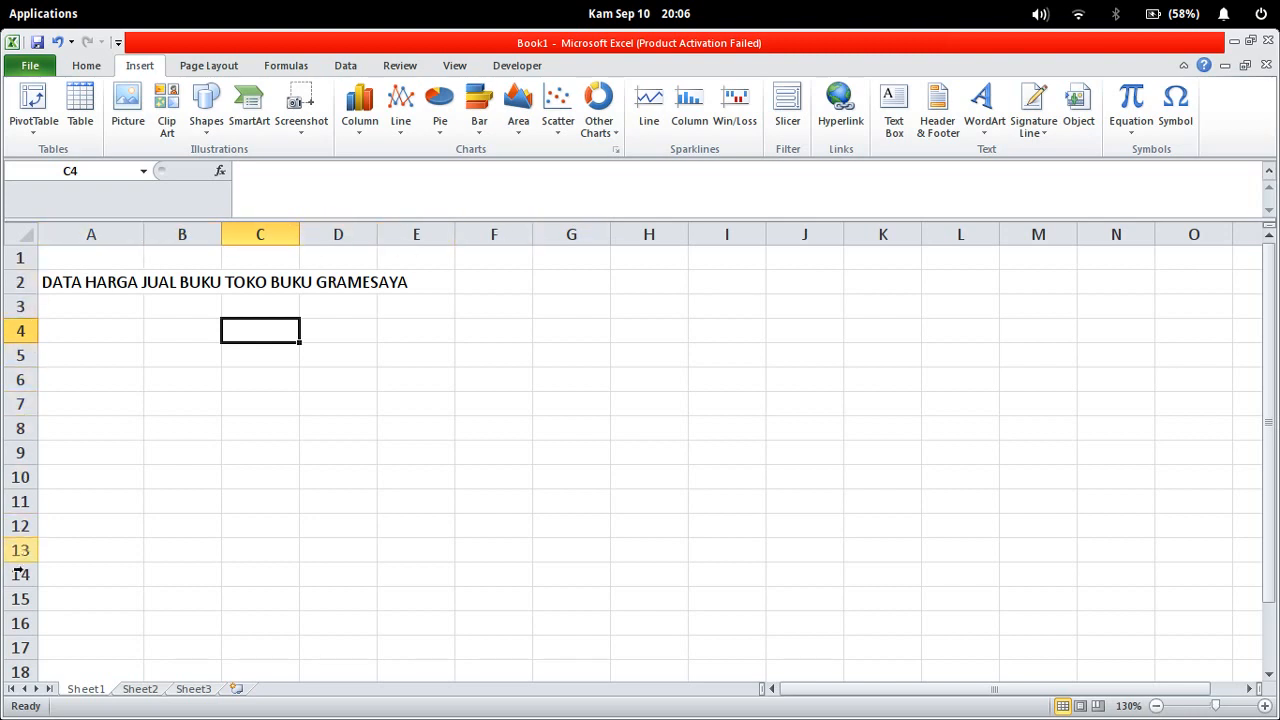
left_click(117, 348)
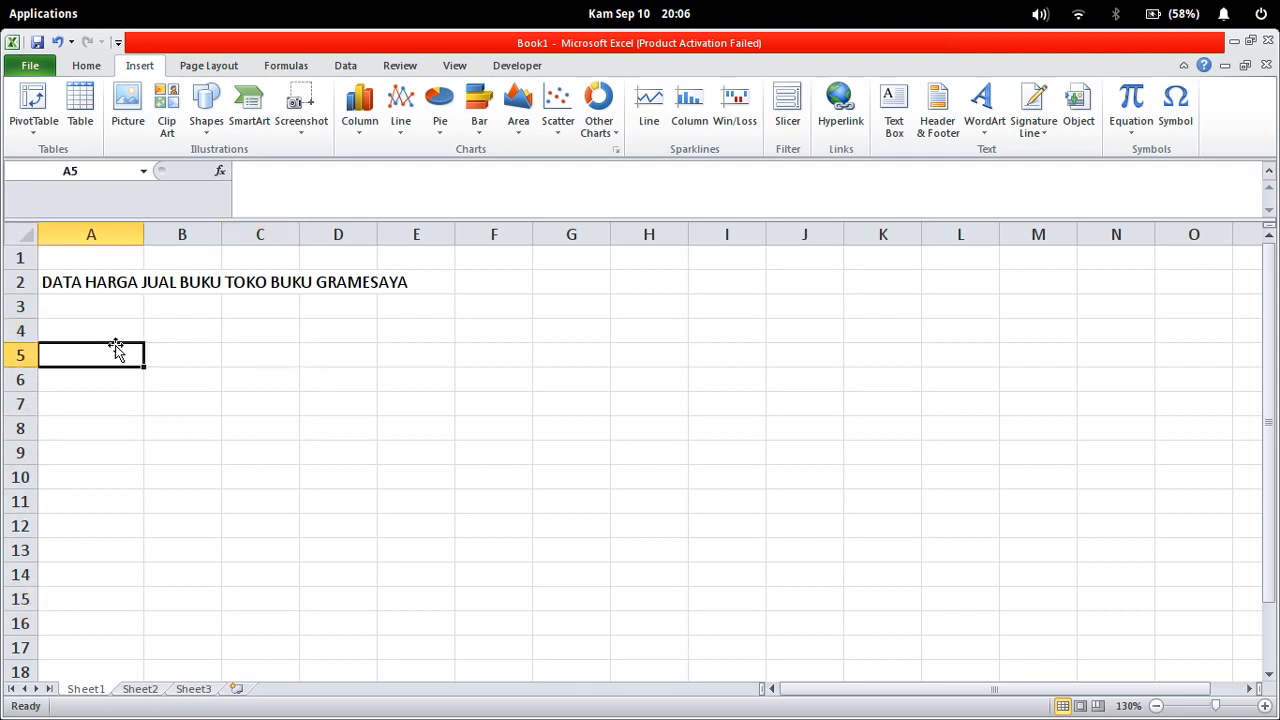
Step: Enter the column header "JUDUL BUKU" in cell A4
left_click(115, 322)
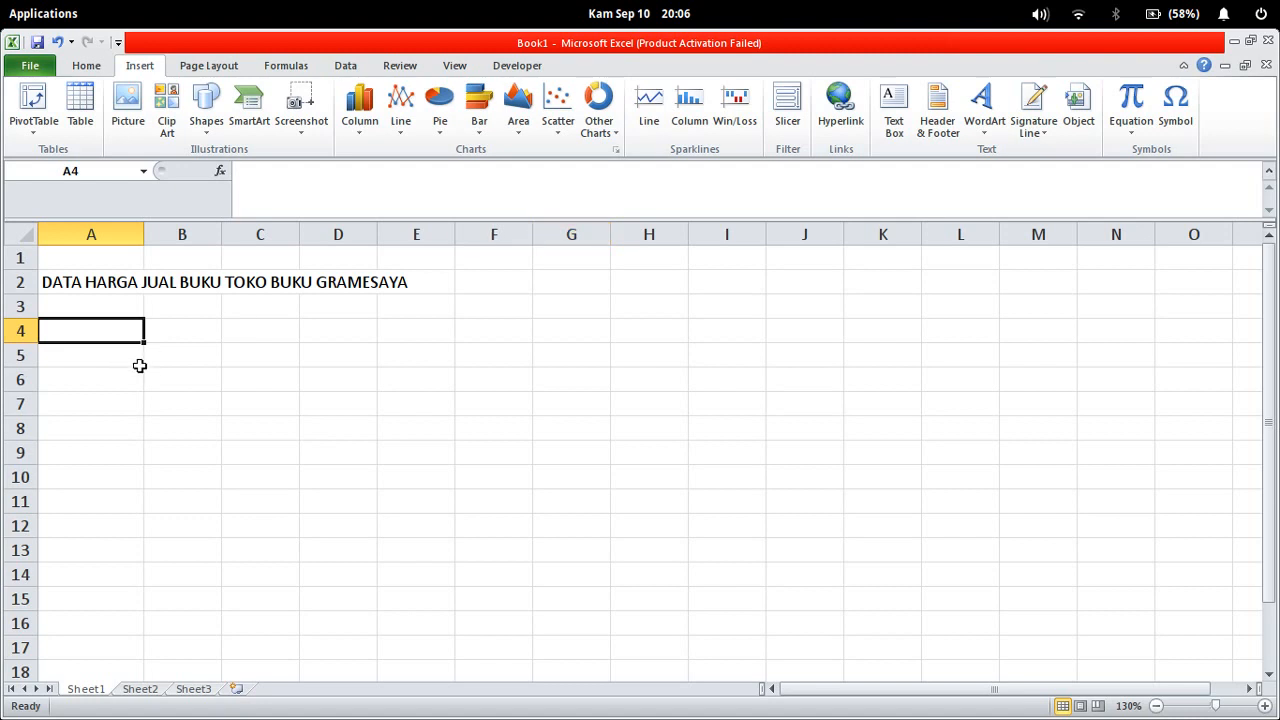
type("n")
key("Escape")
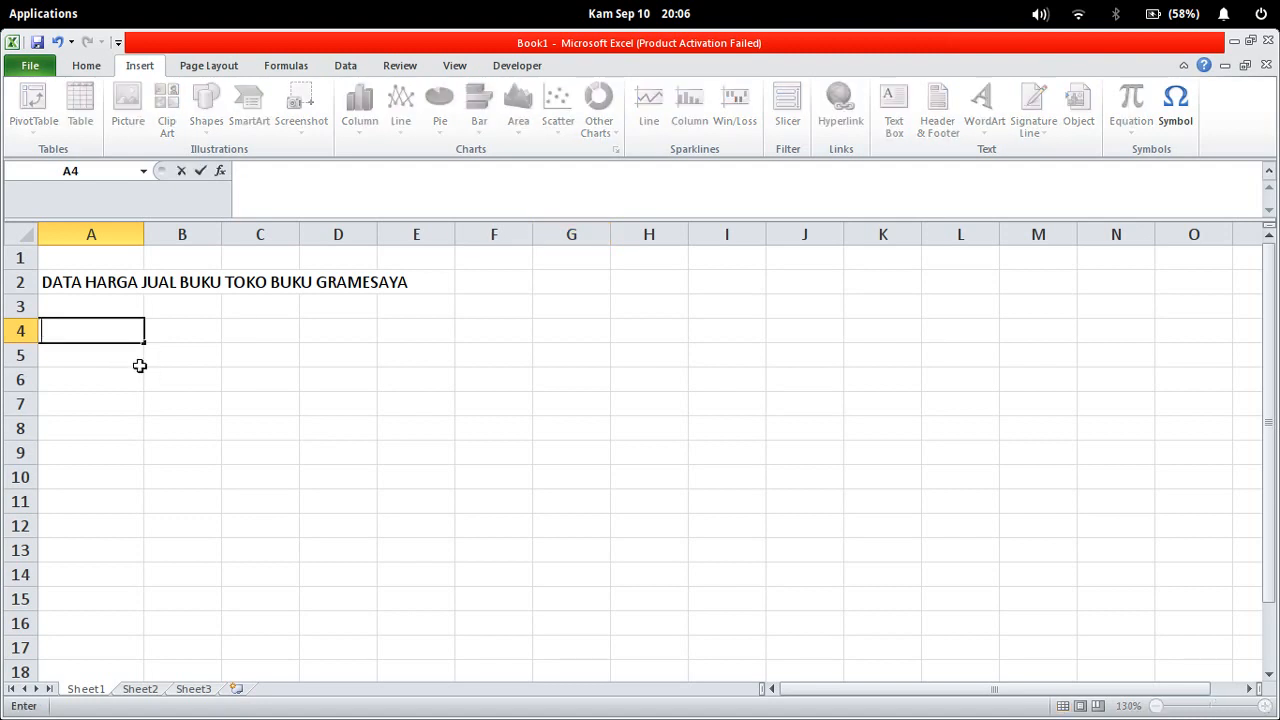
type("JUDUL BUKU")
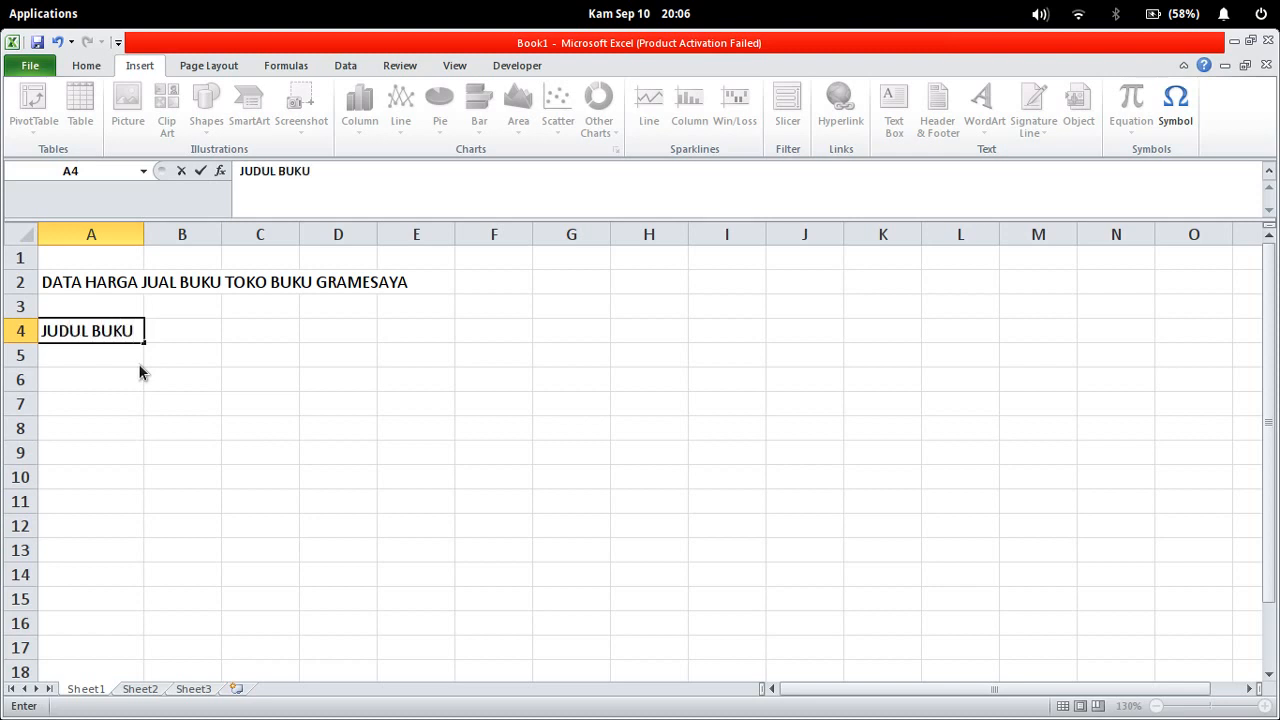
key("Tab")
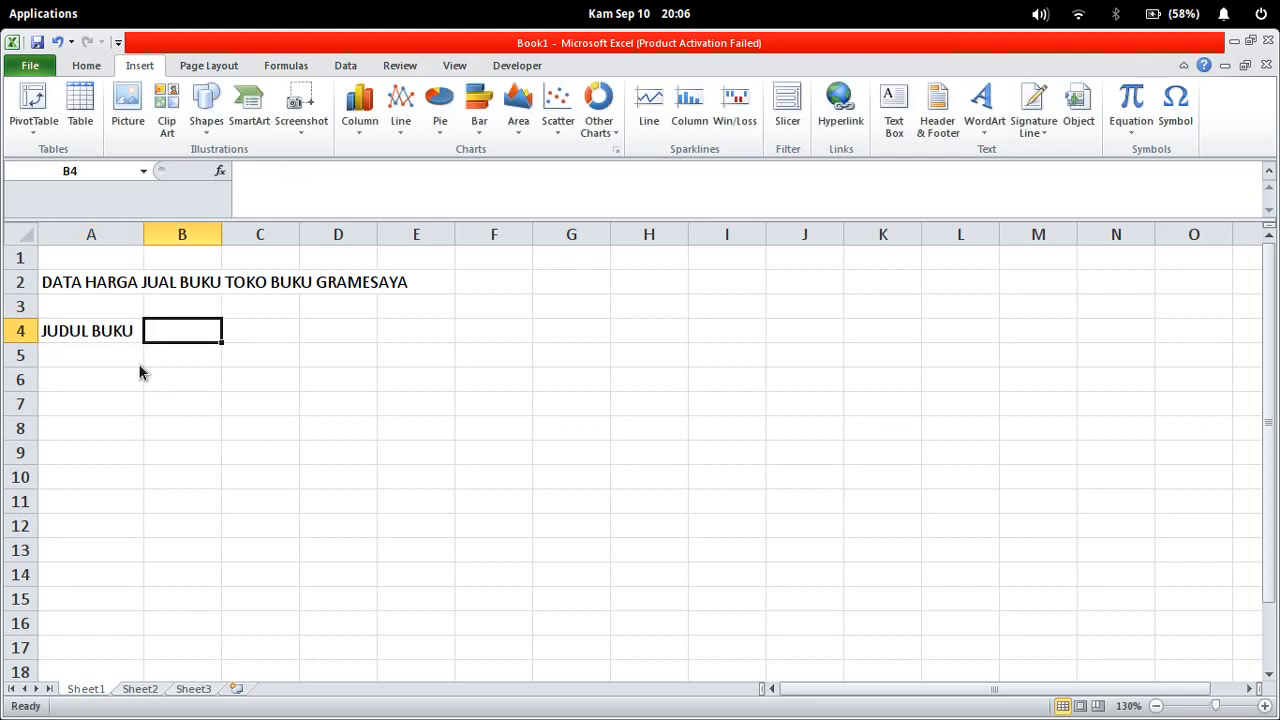
Step: Widen column B and enter the column header "HARGA BELI/MODAL" in cell B4
left_click_drag(222, 237, 275, 241)
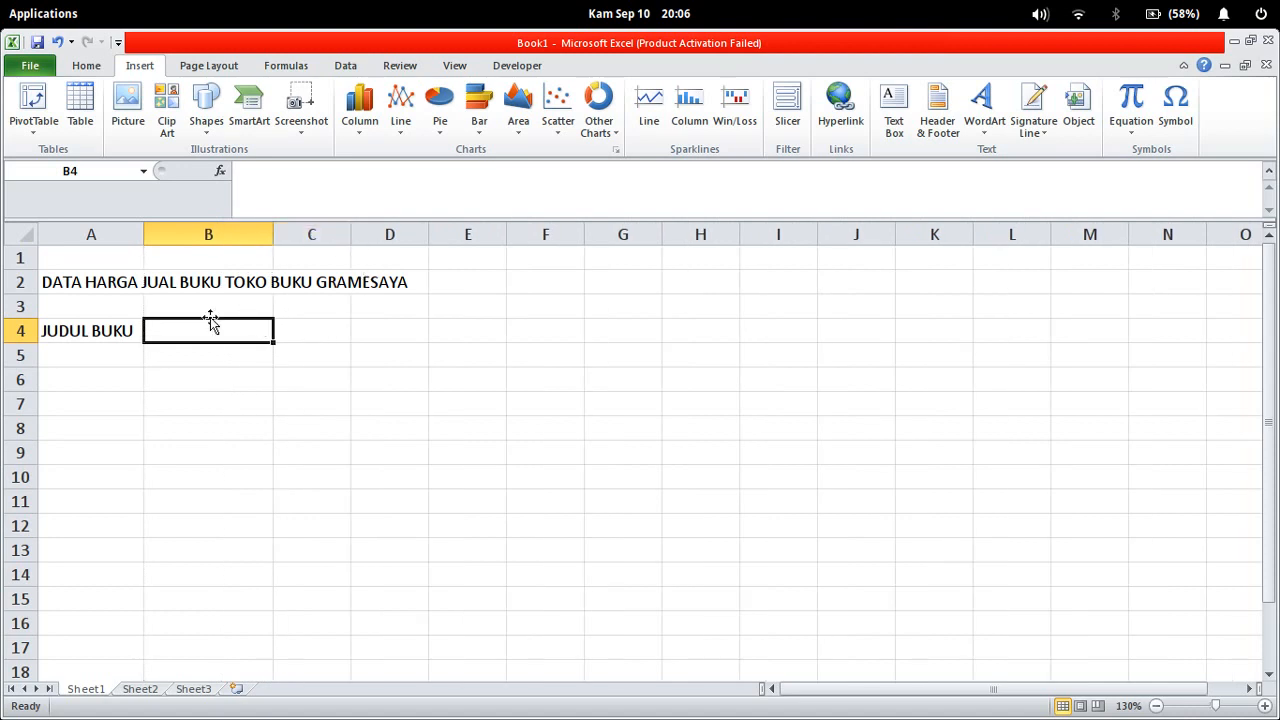
type("HARGA")
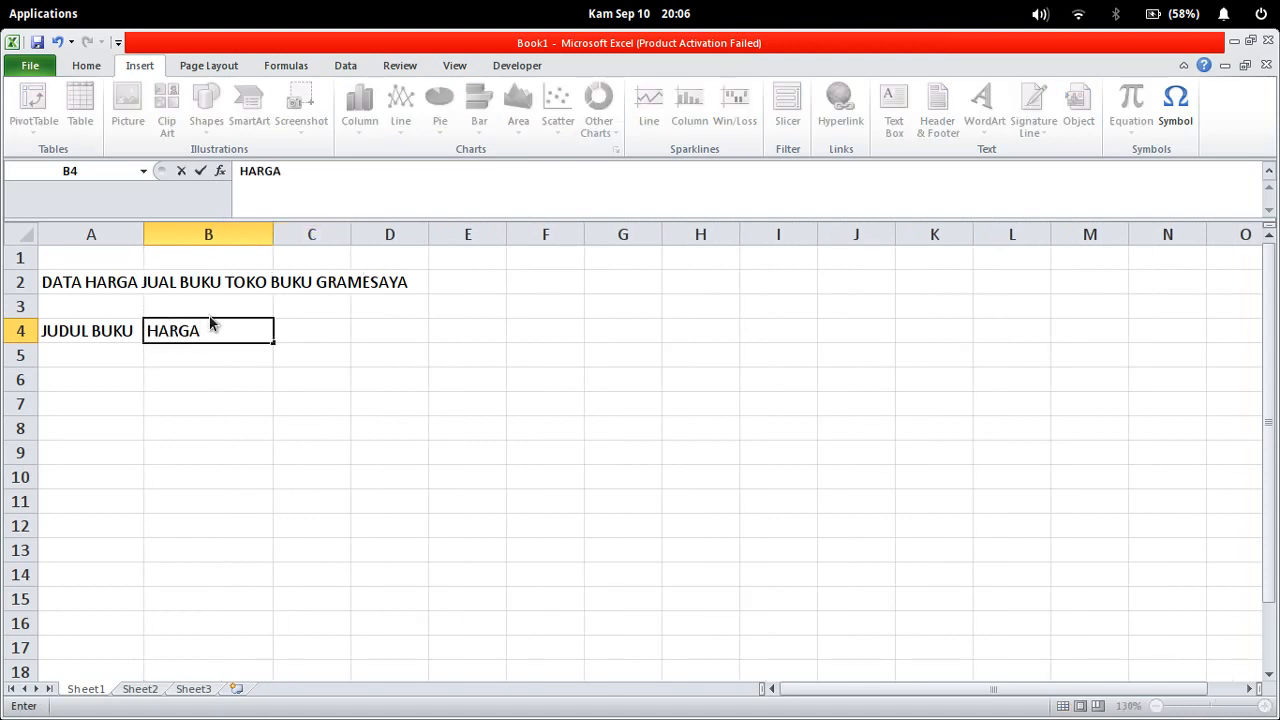
type(" BELI/MODAL")
left_click(545, 356)
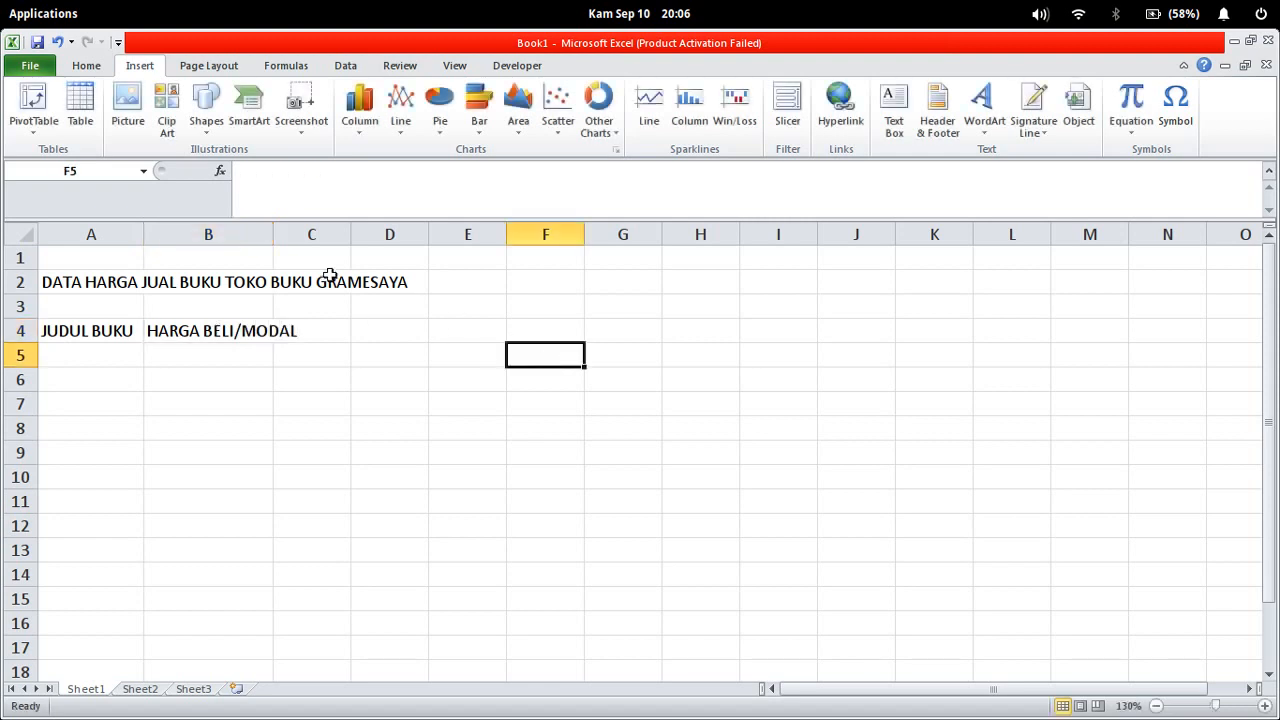
Step: Widen columns A and B further so that B fits the whole "HARGA BELI/MODAL" header with some room to spare
left_click_drag(274, 234, 311, 235)
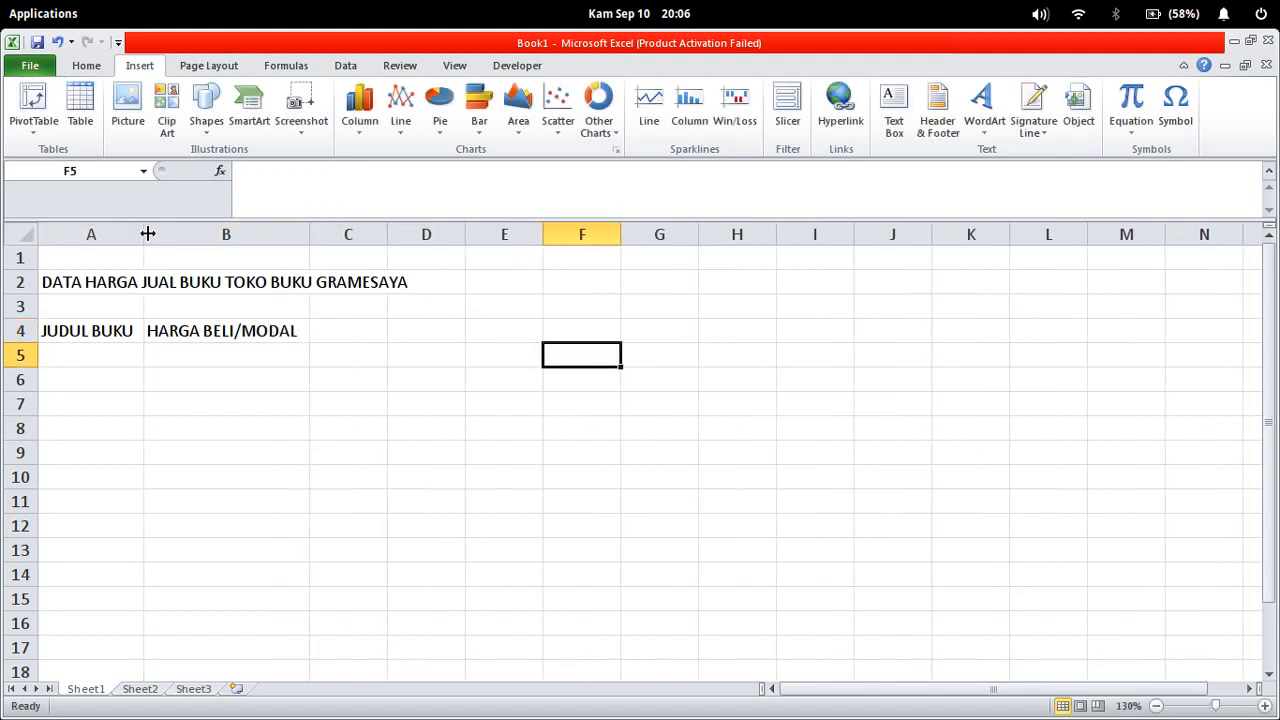
left_click_drag(143, 234, 214, 236)
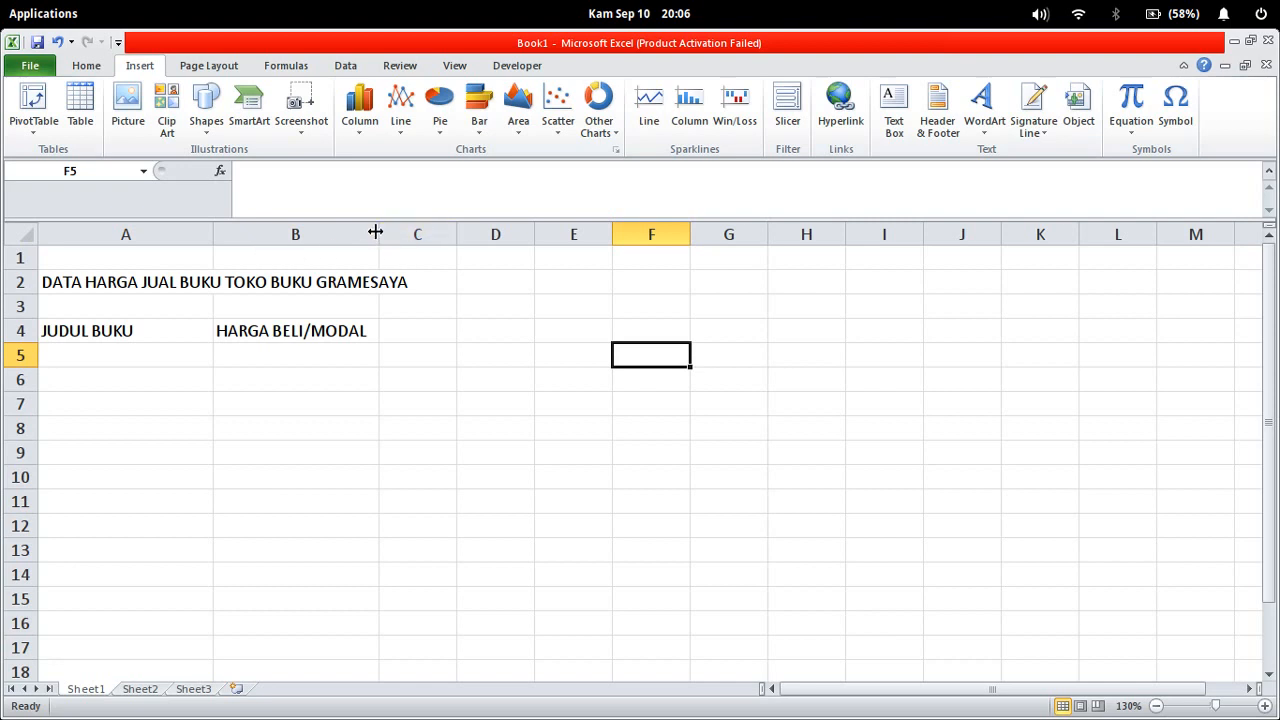
left_click_drag(375, 232, 403, 233)
Step: Enter the column header "PAJAK BUKU" in cell C4 and widen column C to fit it
left_click(446, 348)
left_click(475, 335)
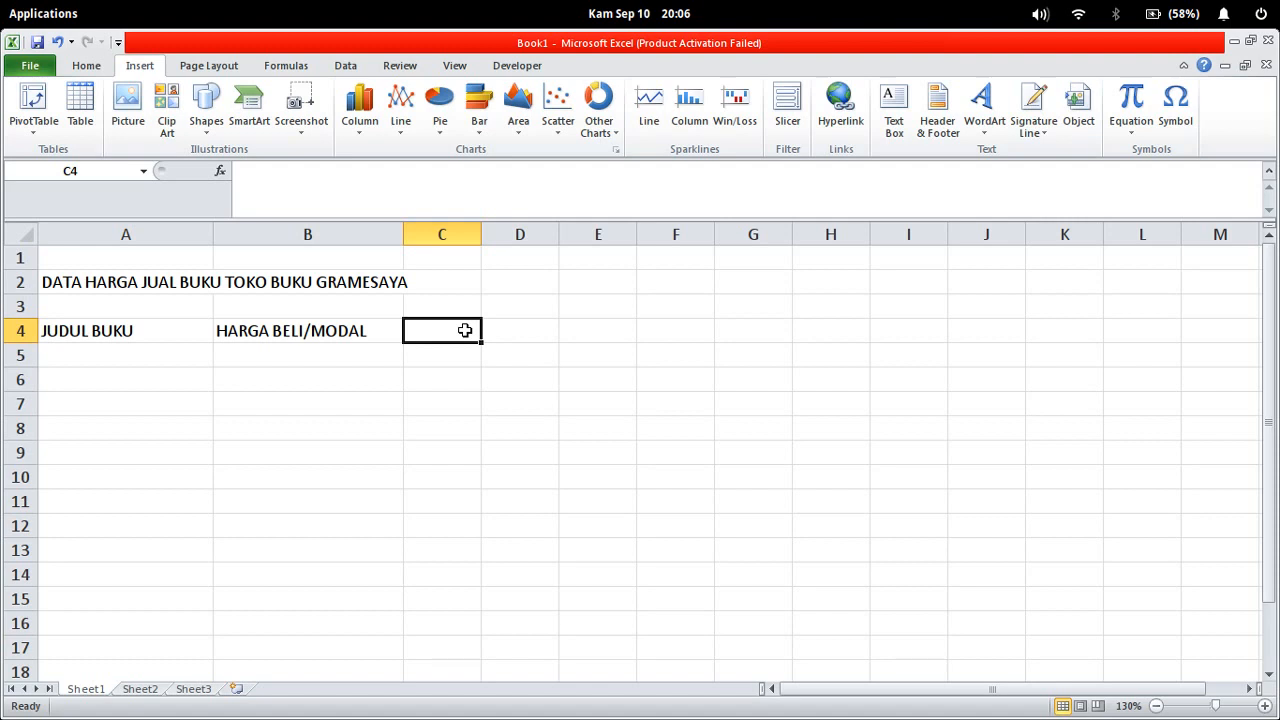
type("PAJAK")
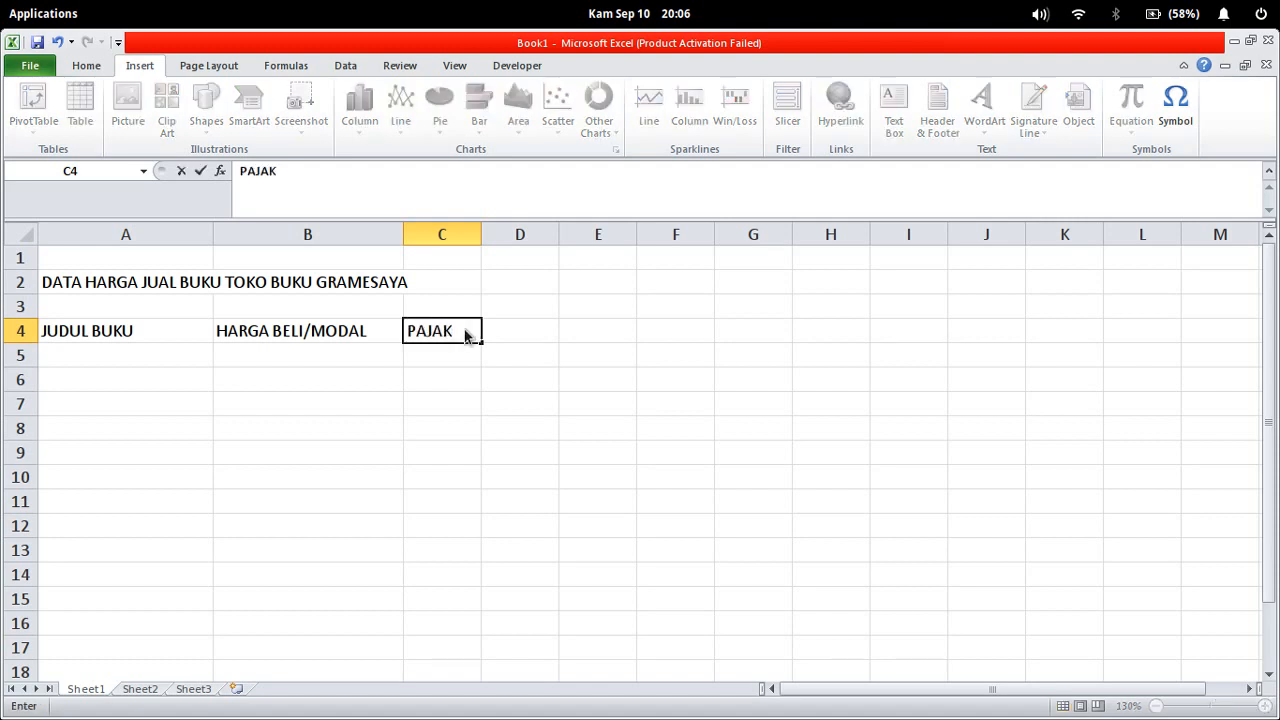
type(" BUKU")
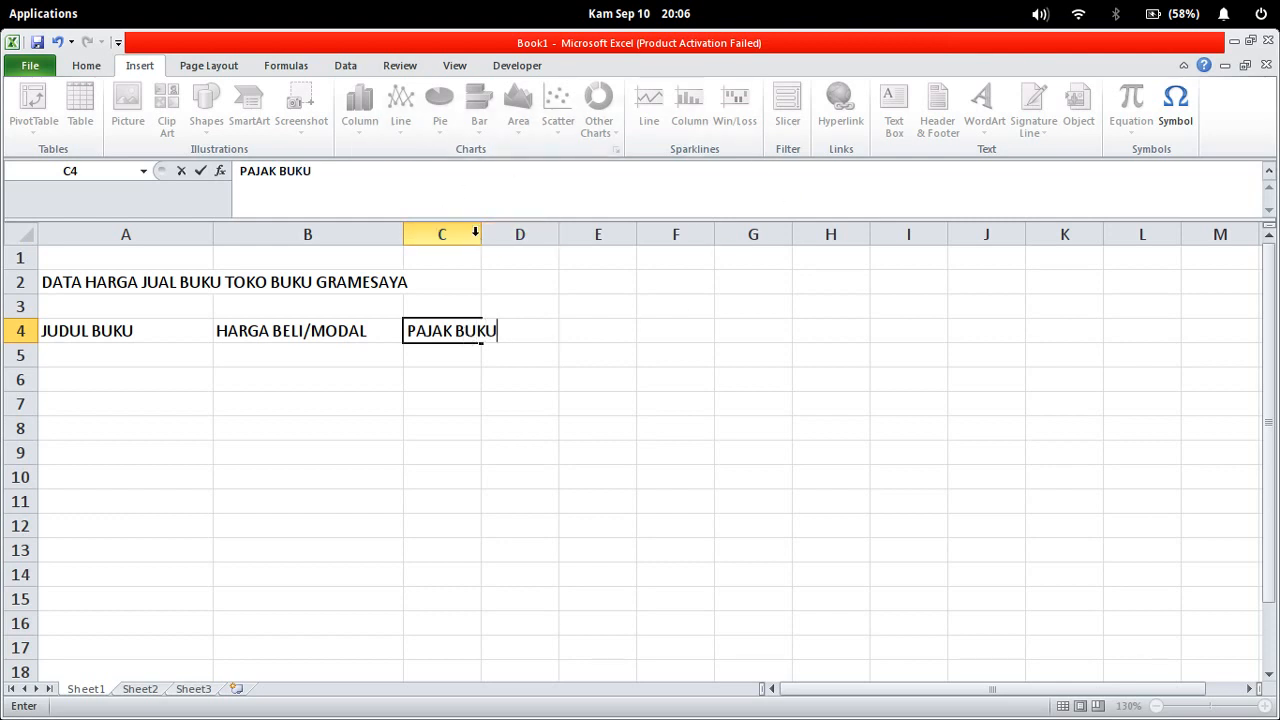
left_click(614, 365)
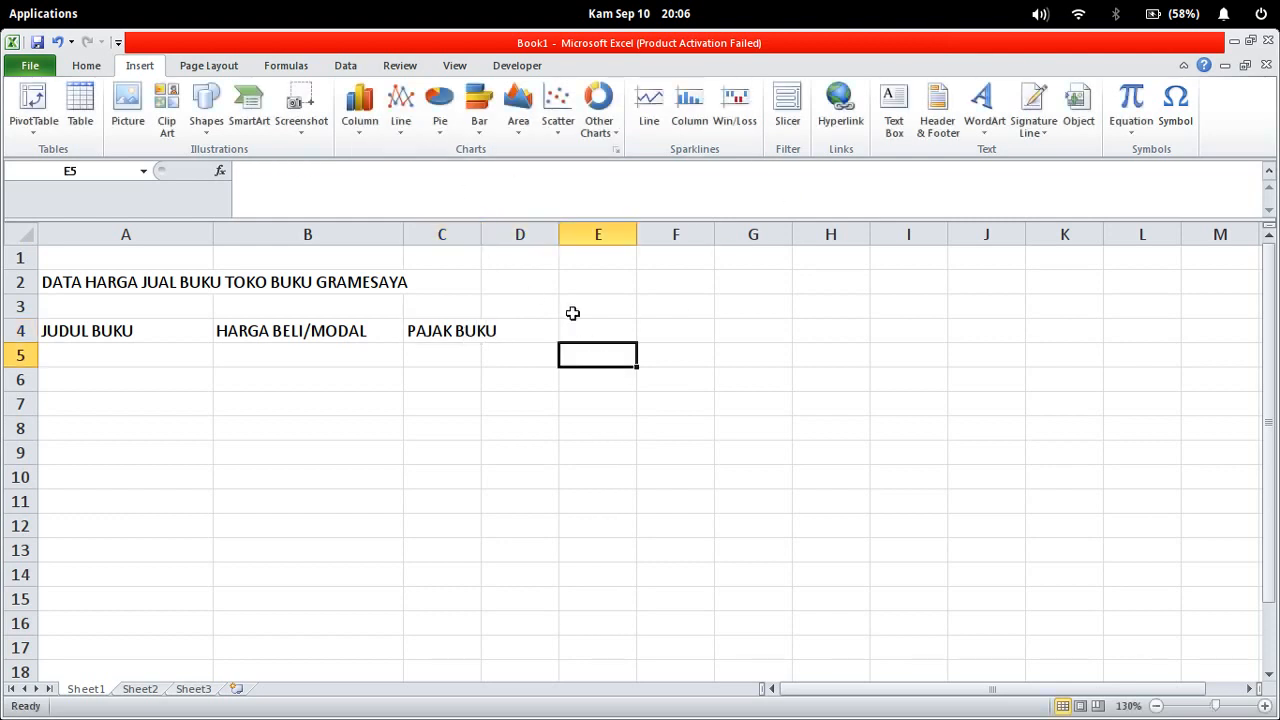
left_click_drag(486, 235, 524, 240)
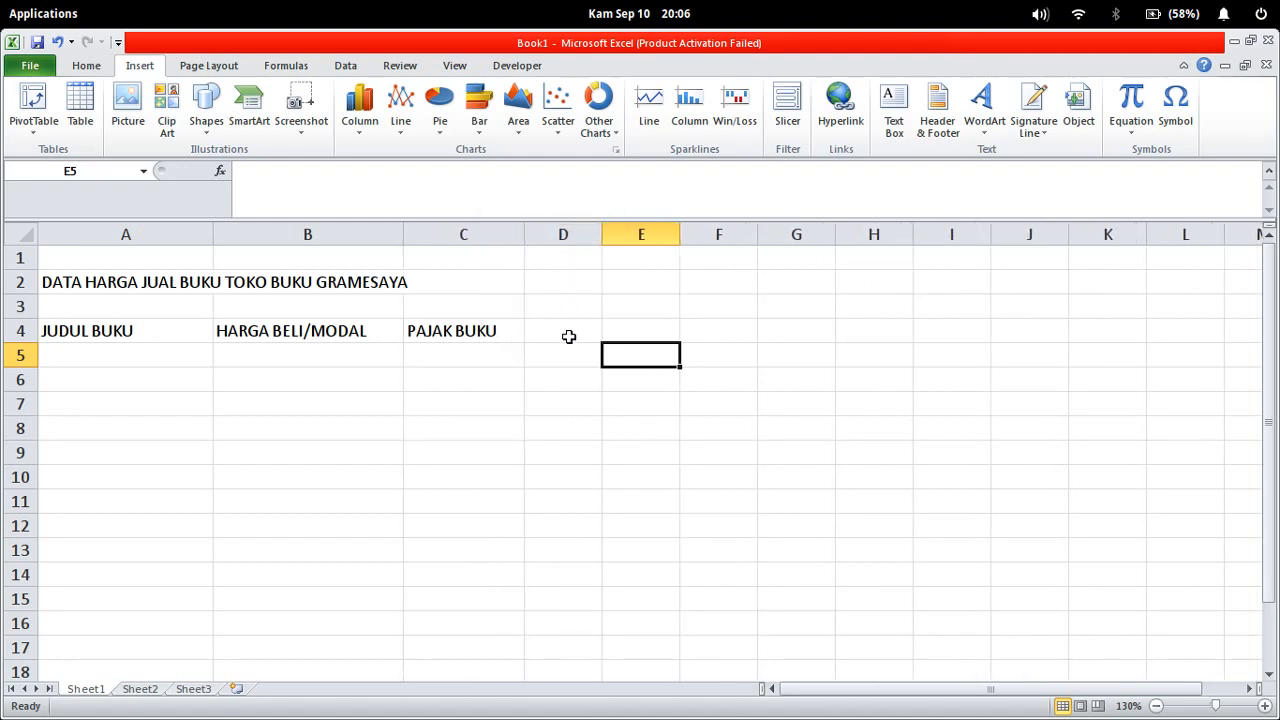
Step: Enter the column header "KEUNTUNGAN" in cell D4 and widen column D to fit it
left_click(566, 338)
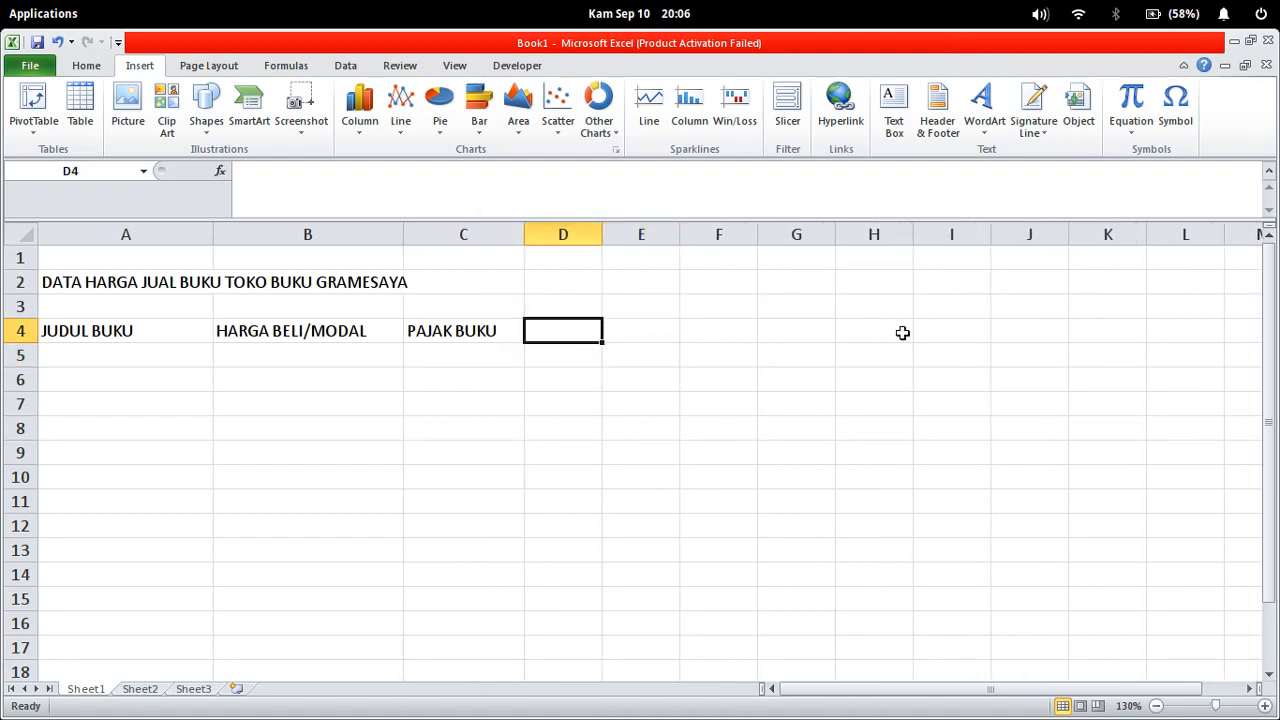
type("KEUNT")
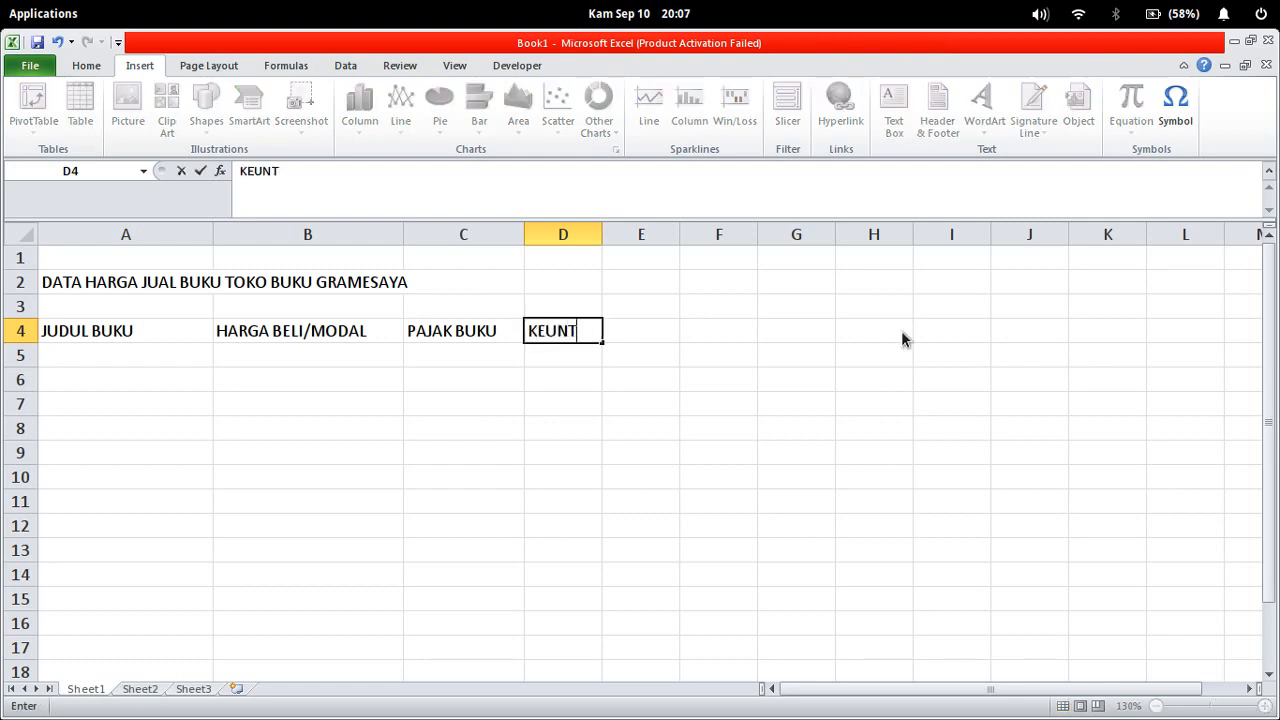
type("UNGAN")
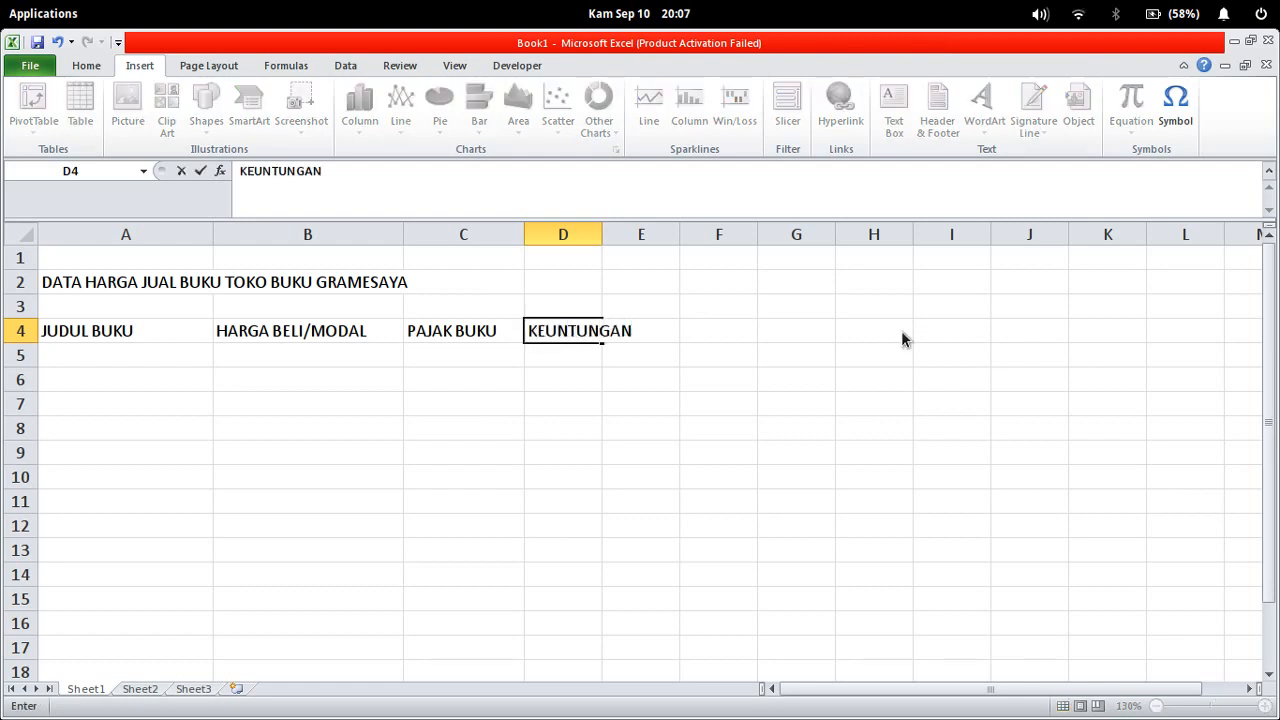
left_click(684, 330)
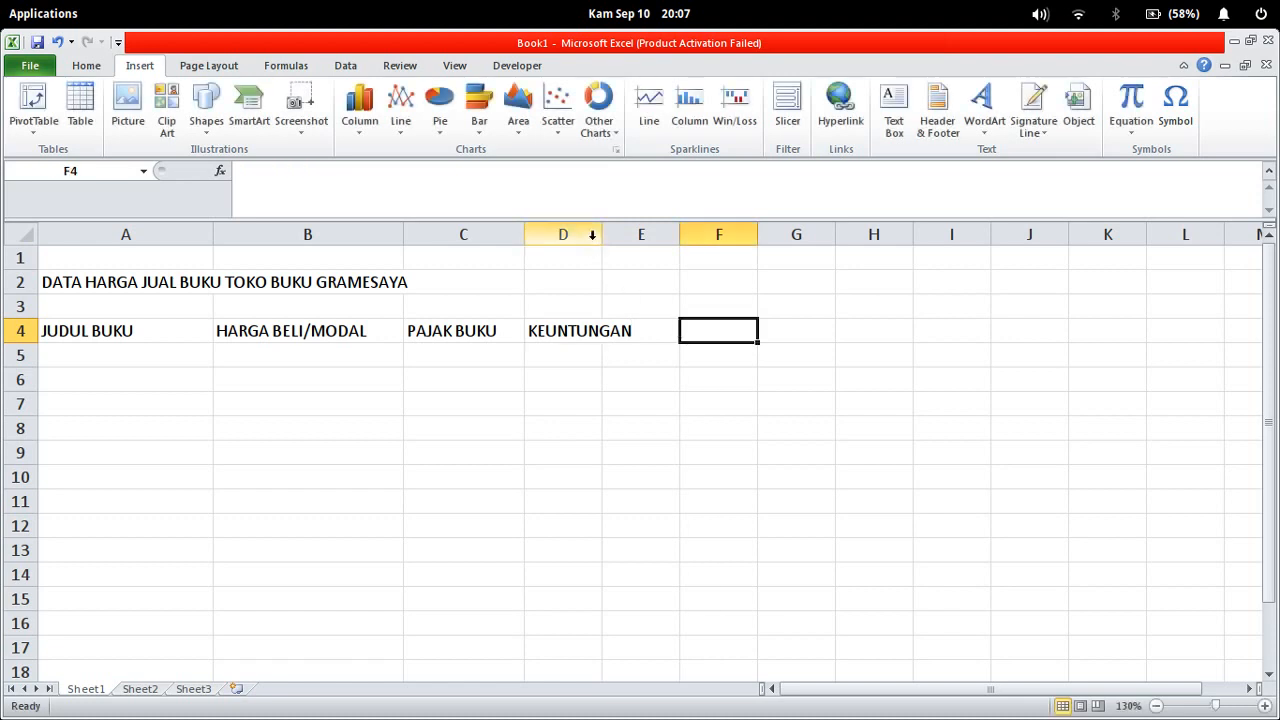
left_click_drag(602, 234, 658, 234)
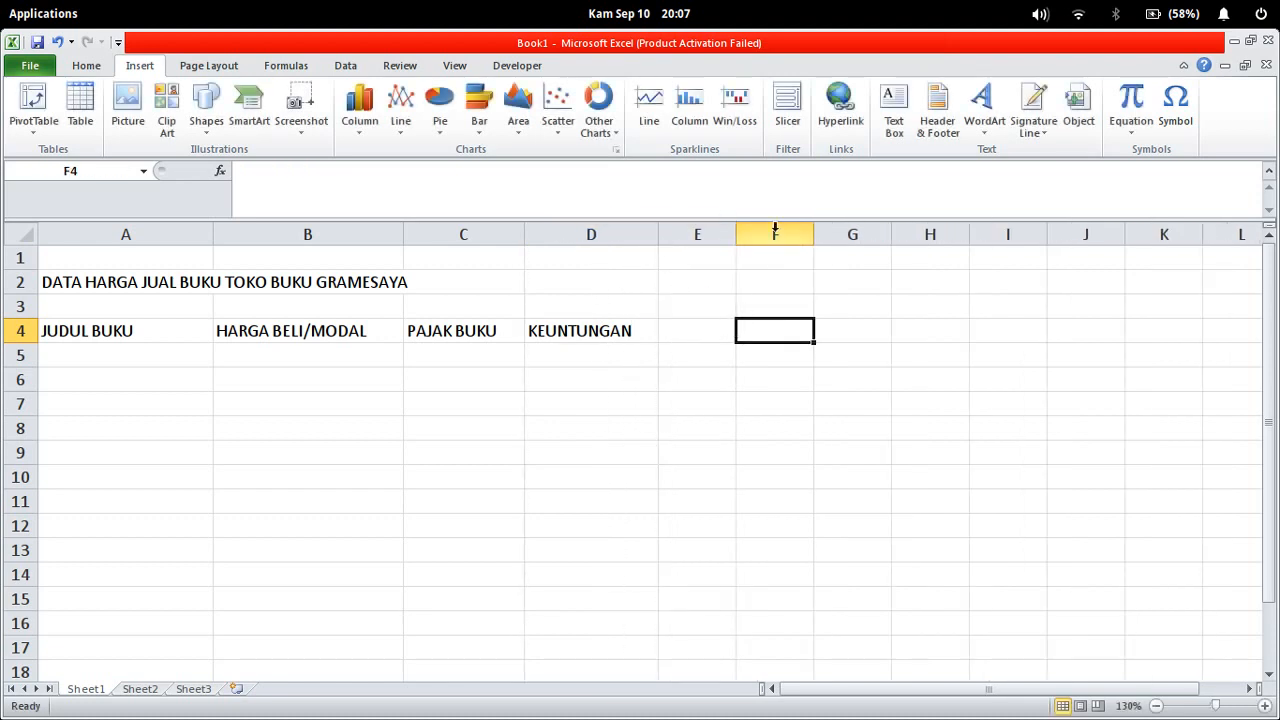
Step: Widen column E to well over twice its default width and enter the column header "HARGA JUAL BUKU" in cell E4
left_click_drag(737, 231, 865, 246)
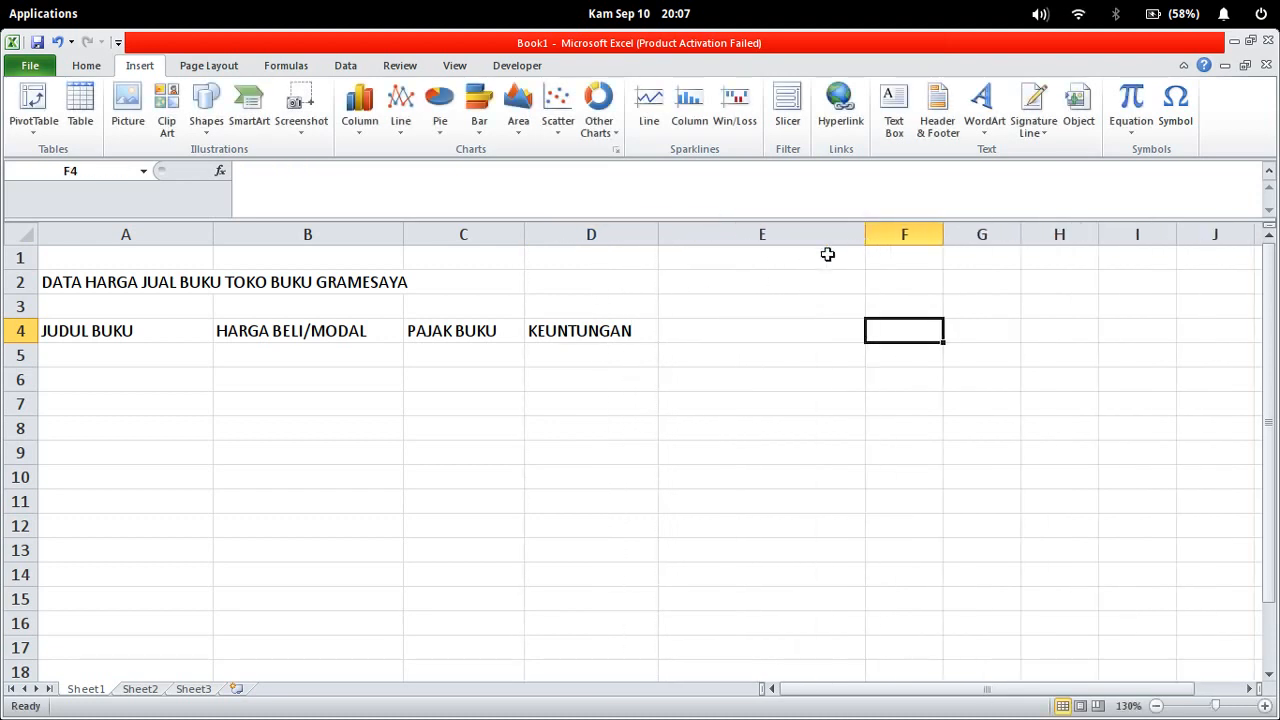
left_click(707, 324)
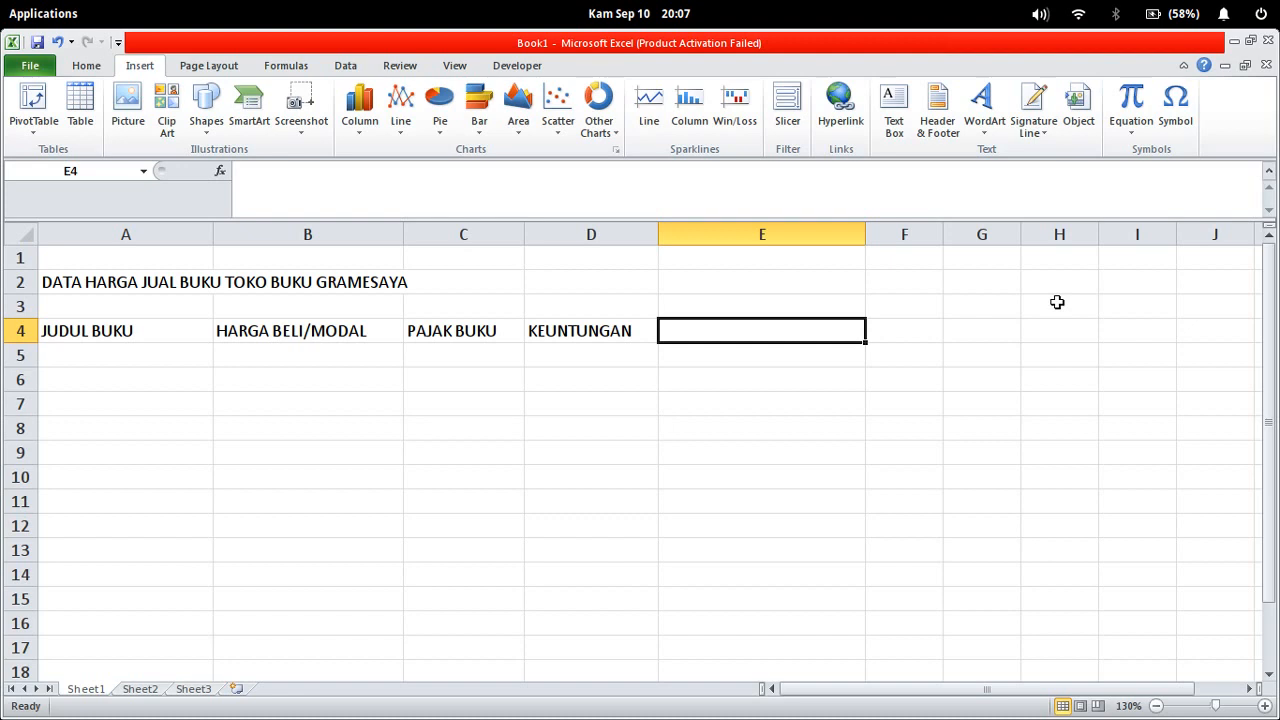
type("HA")
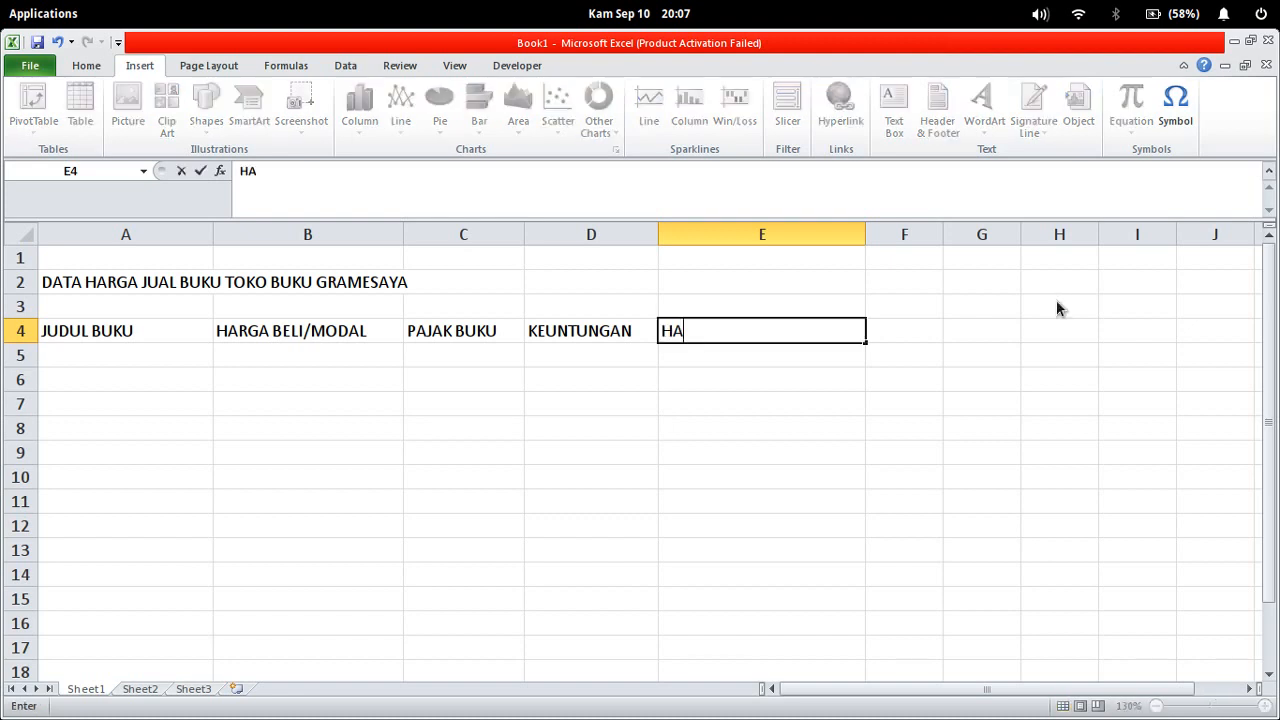
type("RGA JUAL BUKU")
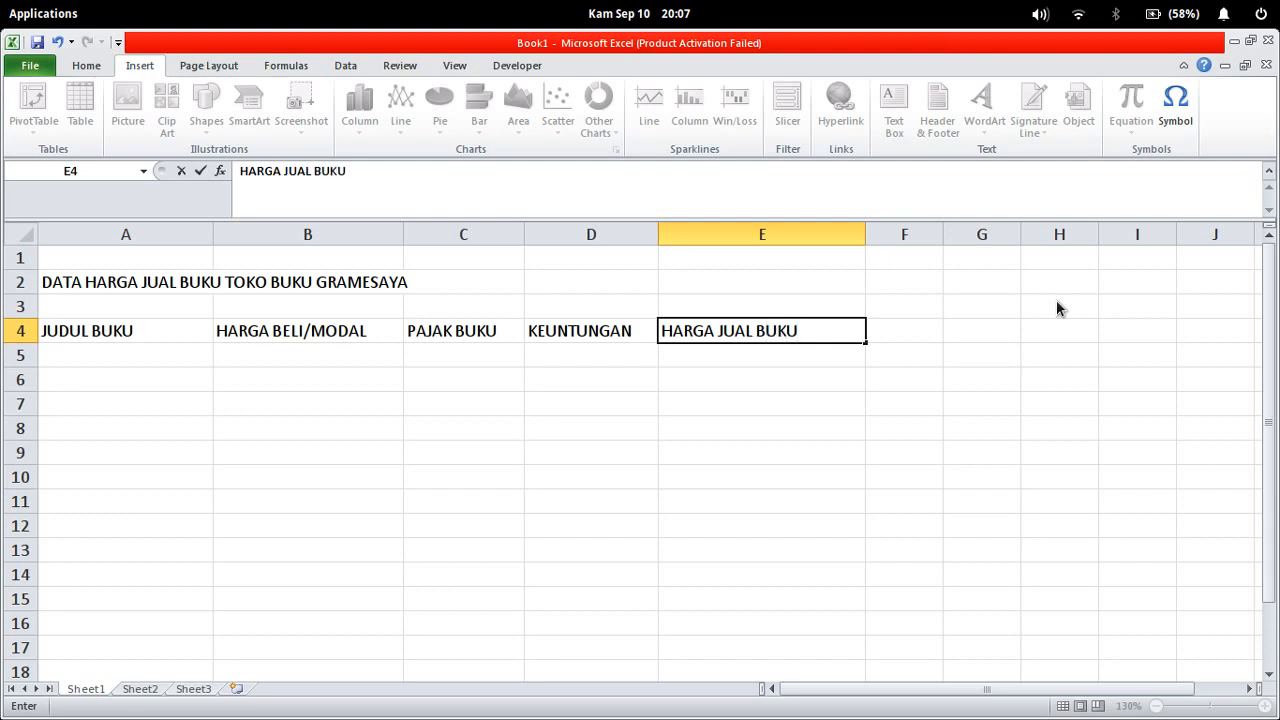
left_click(414, 422)
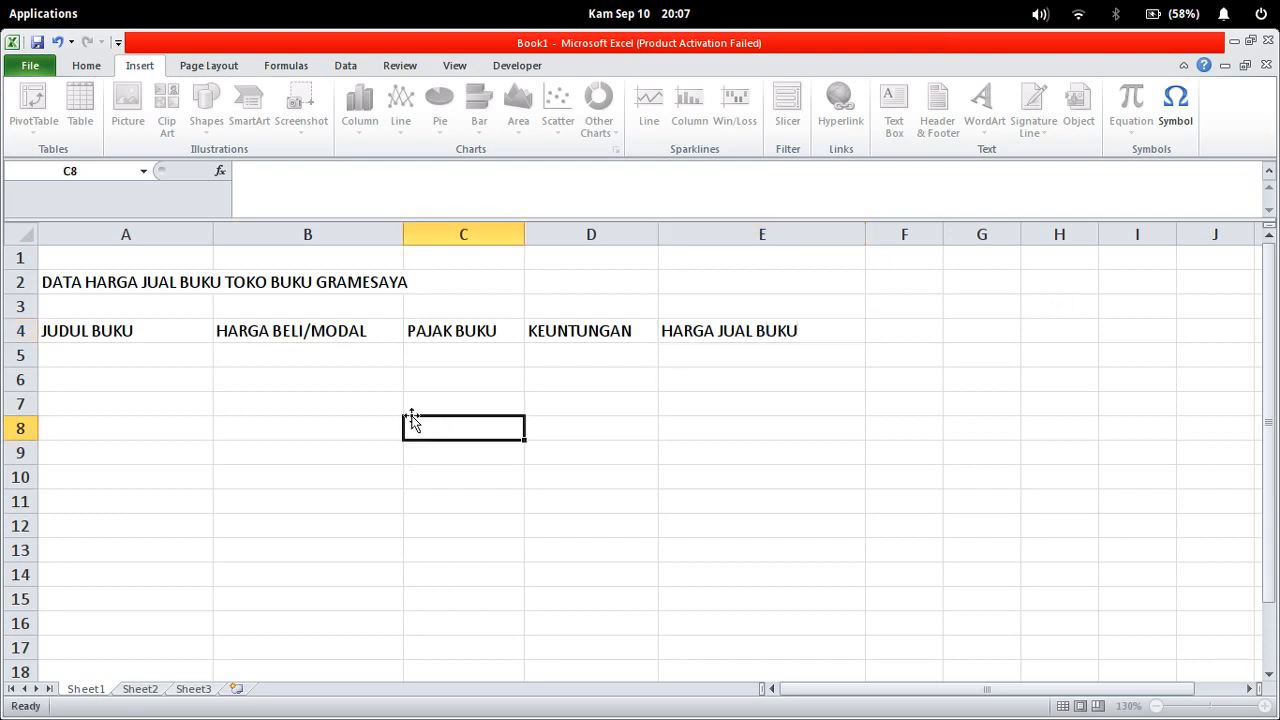
Step: Review the column headers in row 4 one by one, from the book title to the selling price
left_click(130, 332)
left_click(324, 336)
left_click(529, 337)
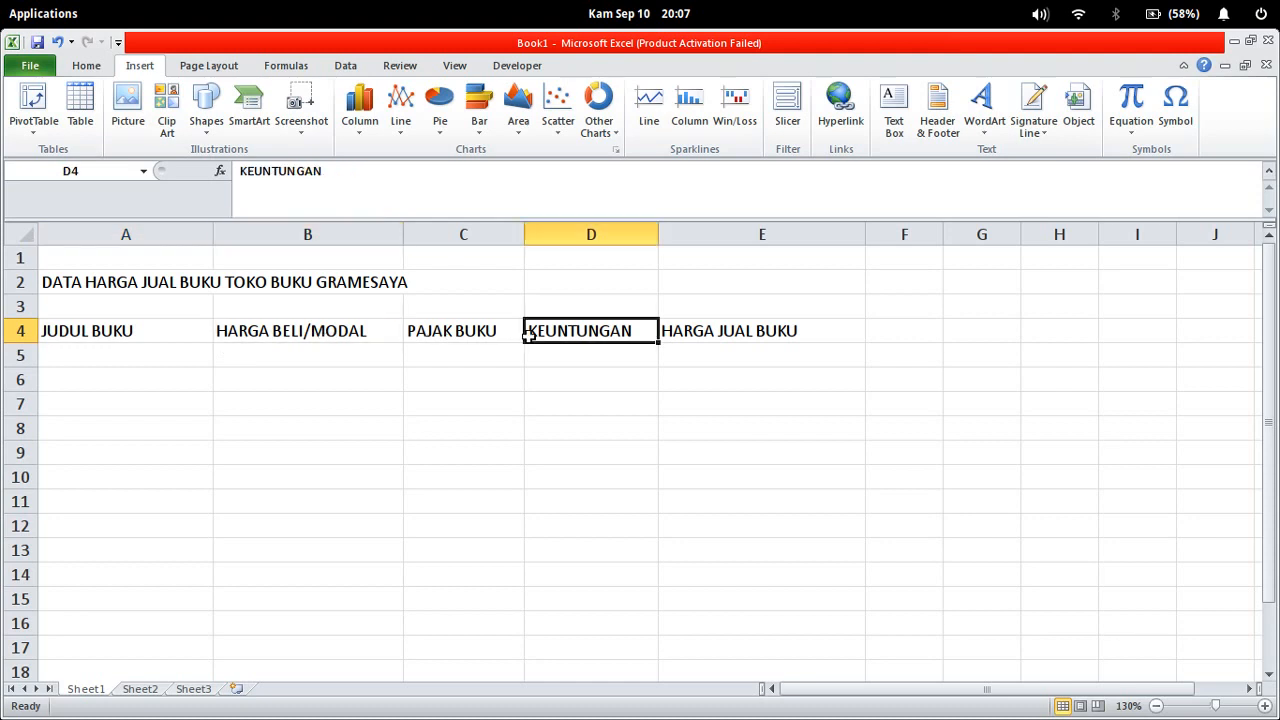
left_click(118, 336)
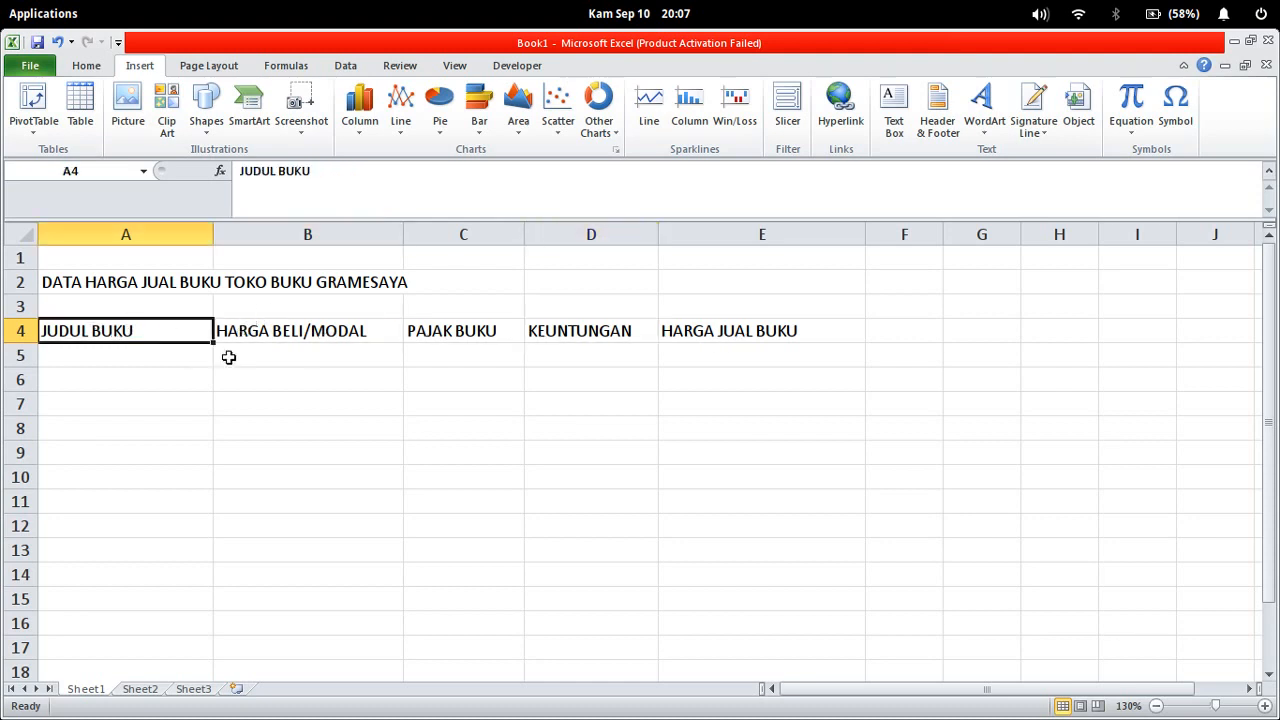
left_click(334, 333)
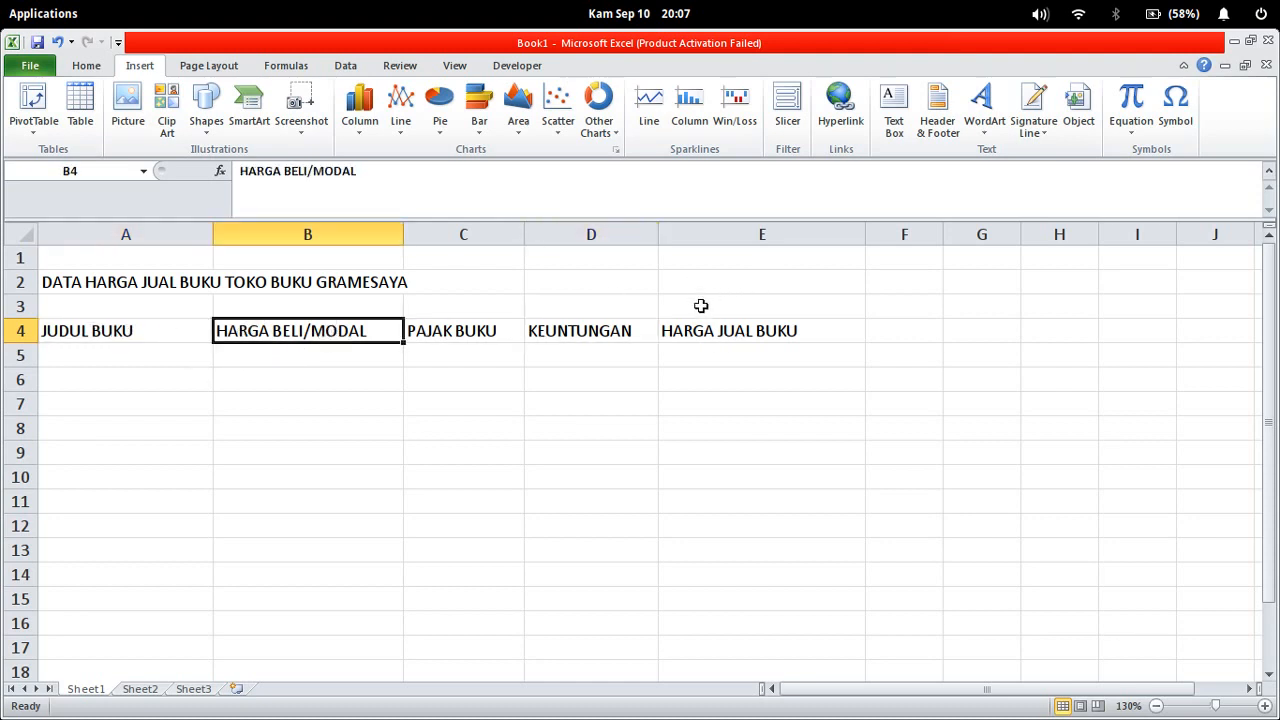
left_click(474, 333)
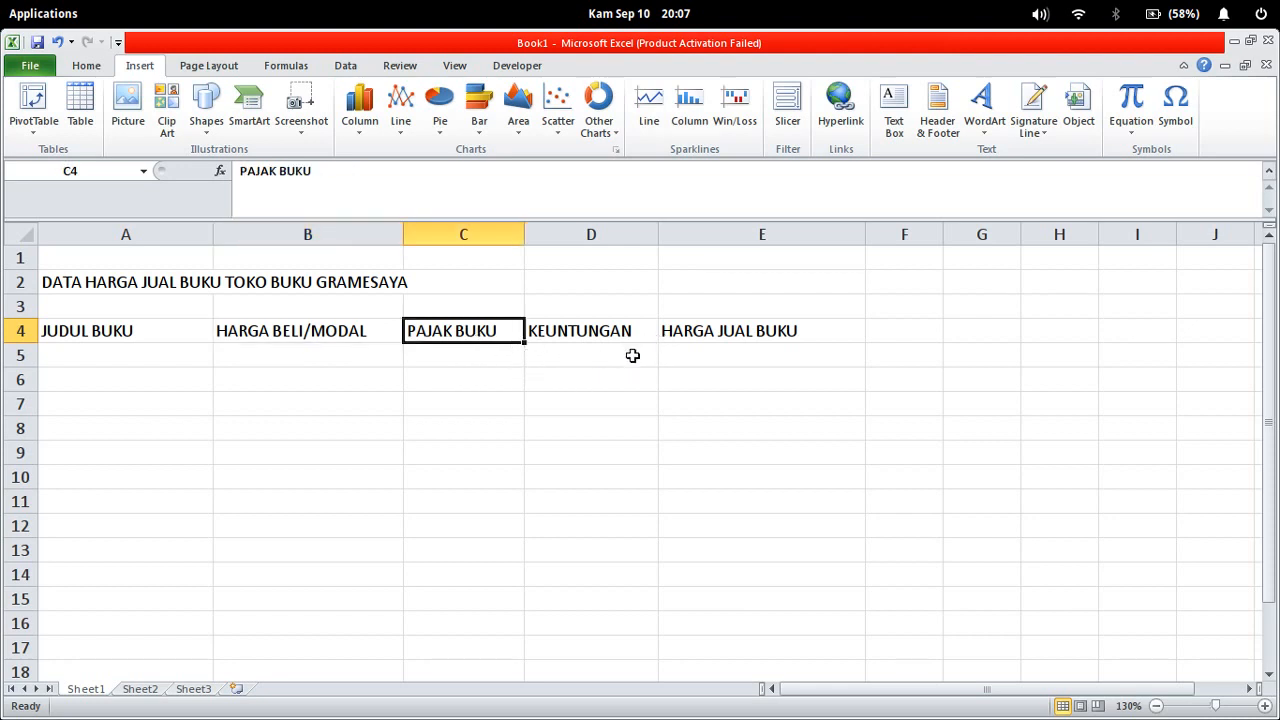
left_click(588, 336)
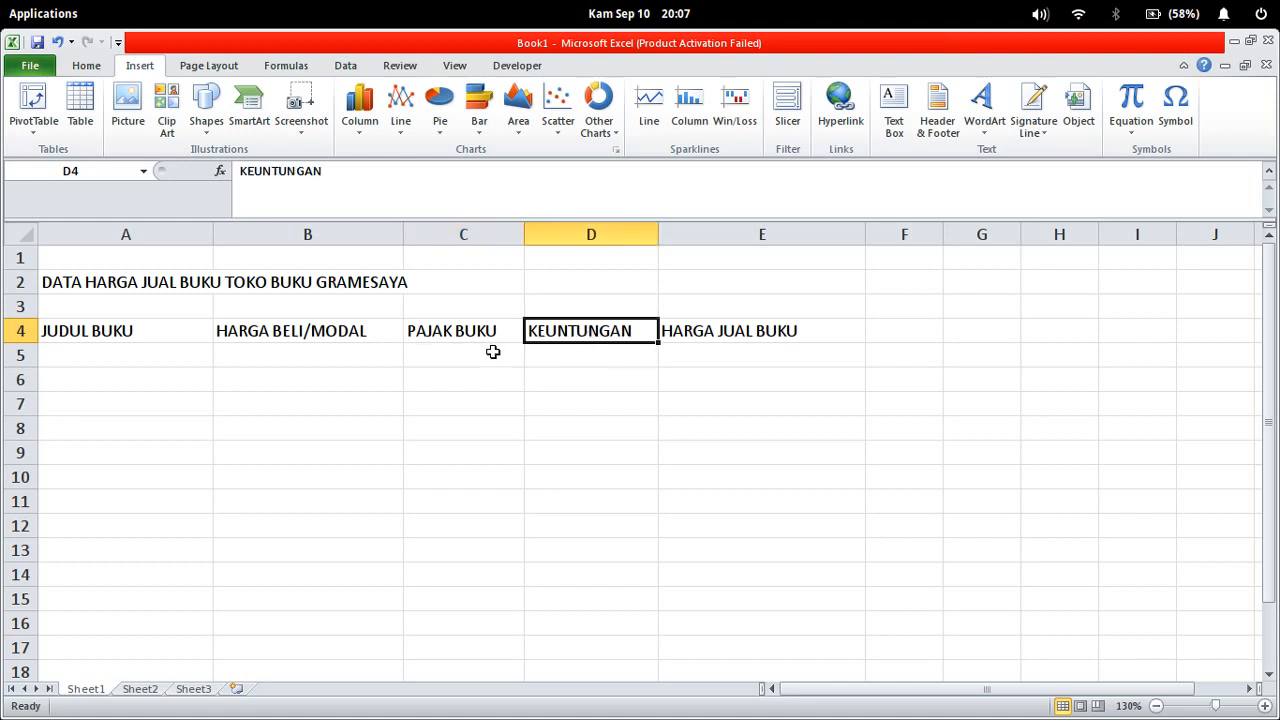
left_click(737, 332)
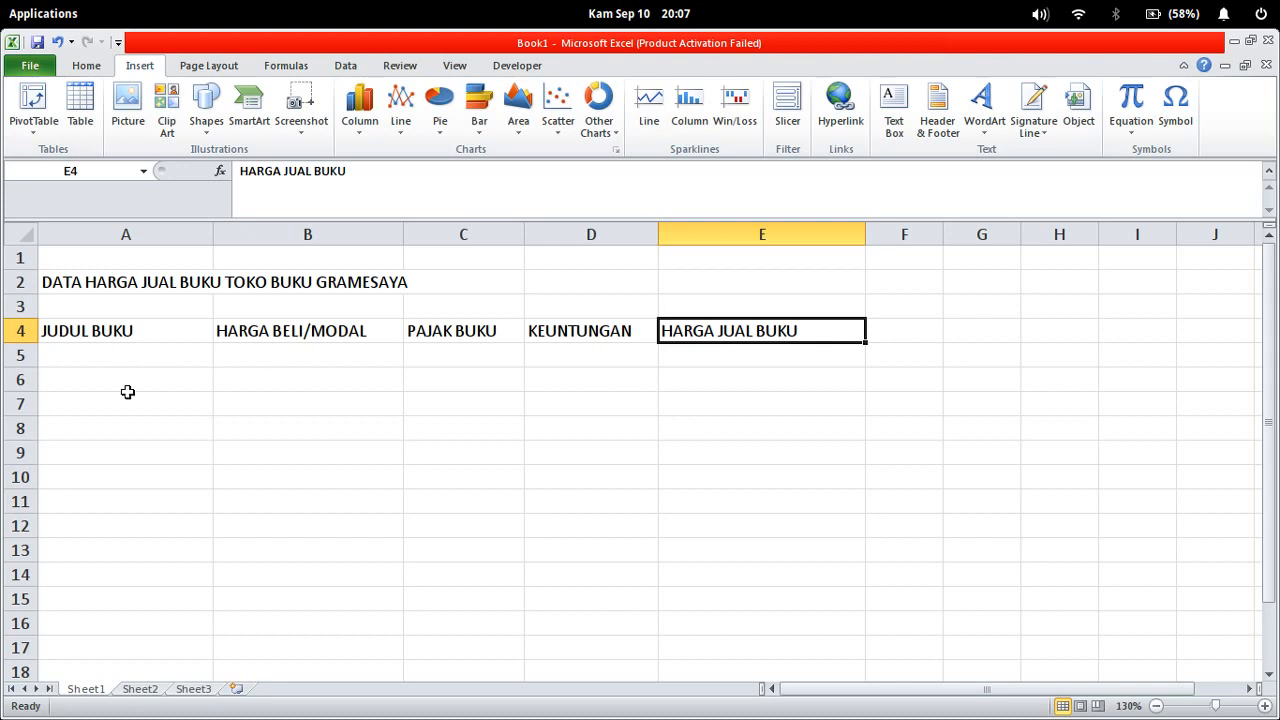
left_click(164, 360)
left_click(176, 330)
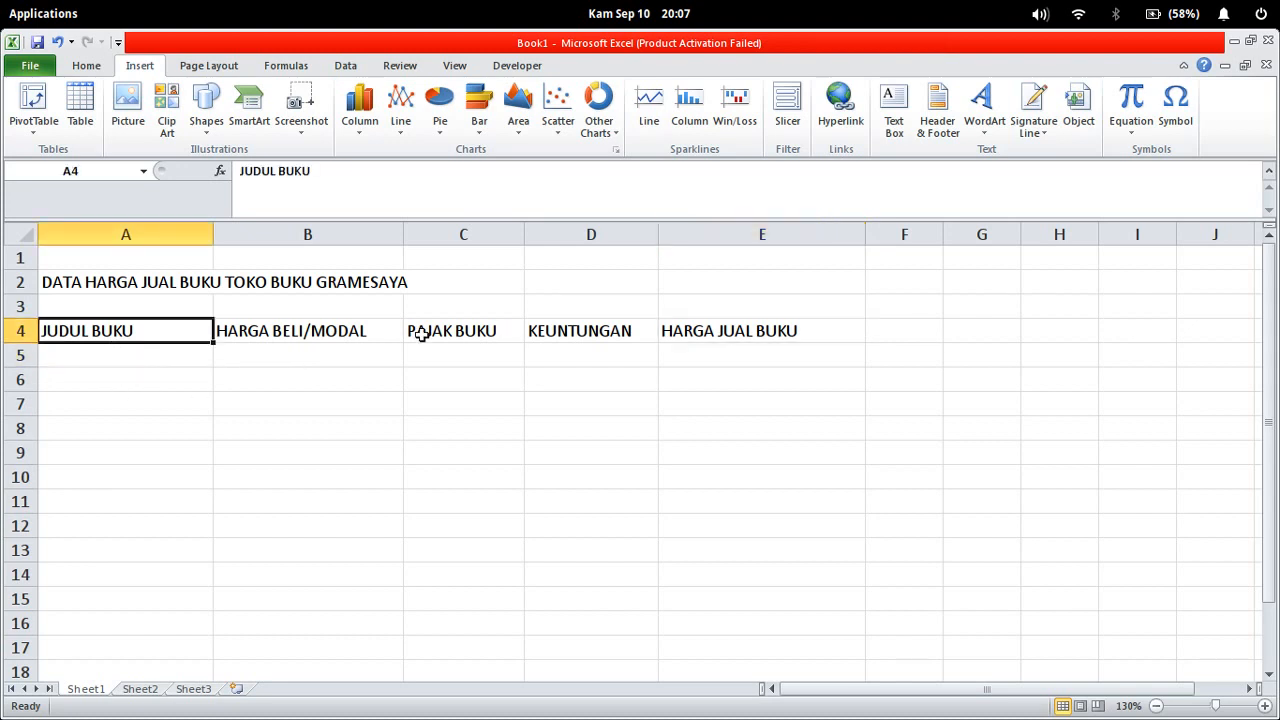
Step: Select cell A5 as the paste target, switch to the Word document and copy all book titles under "Judul Buku", without the header
left_click(134, 355)
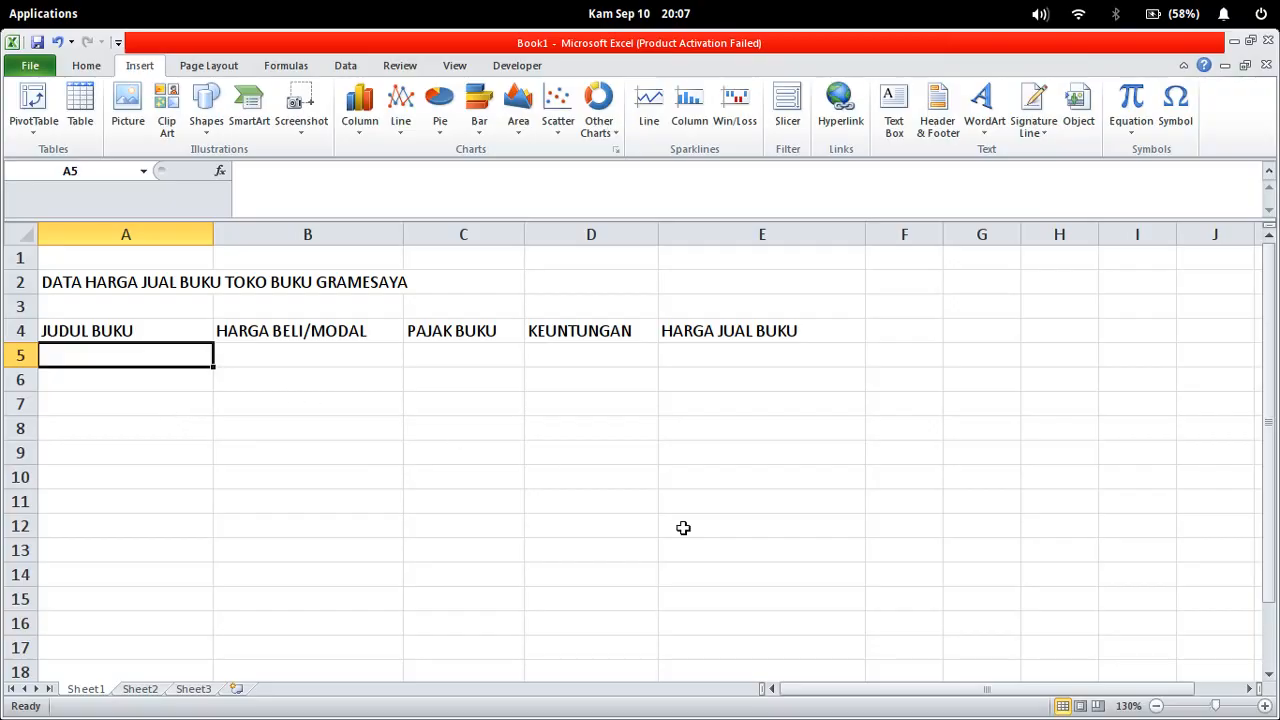
key("super+s")
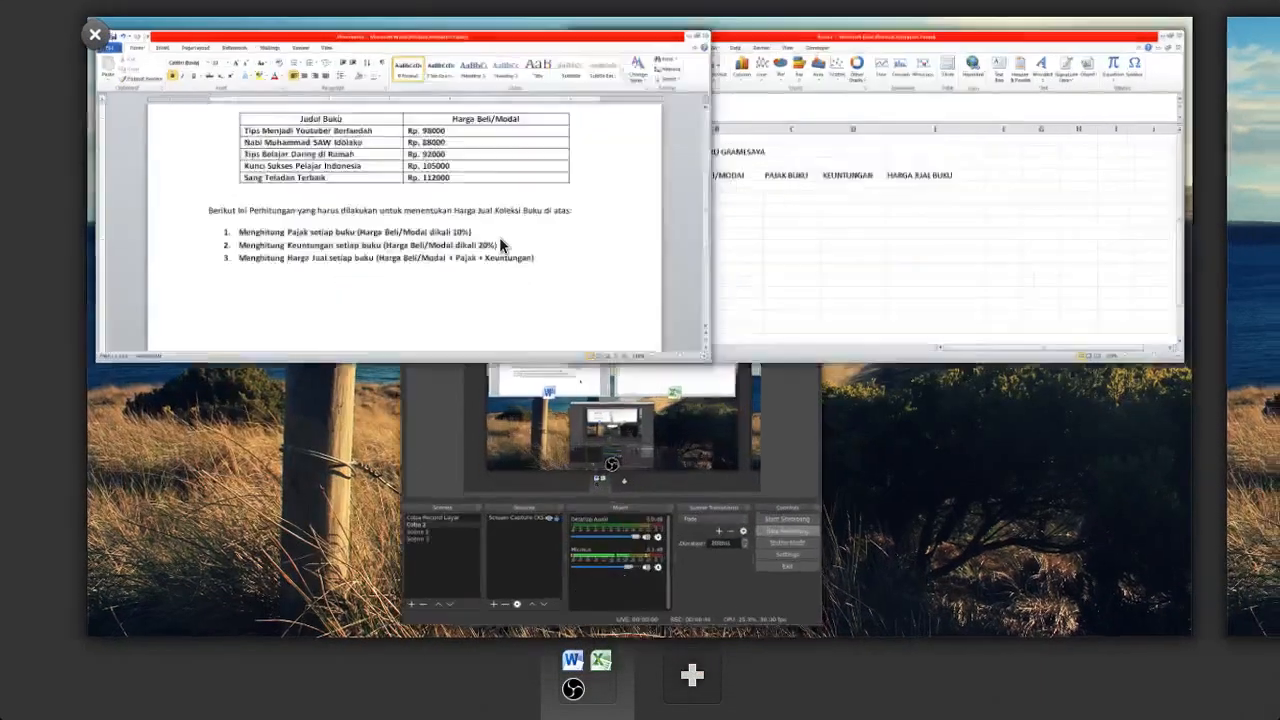
left_click(499, 237)
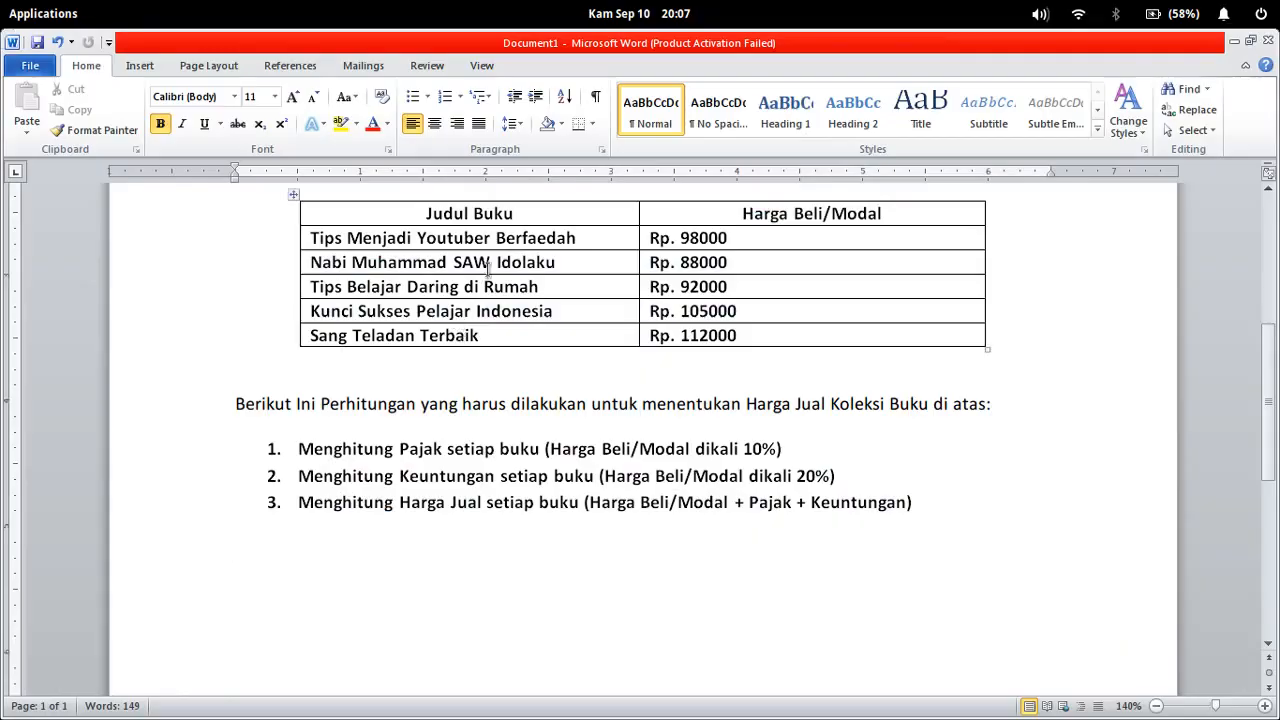
left_click(380, 237)
left_click_drag(314, 237, 482, 334)
key("super+c")
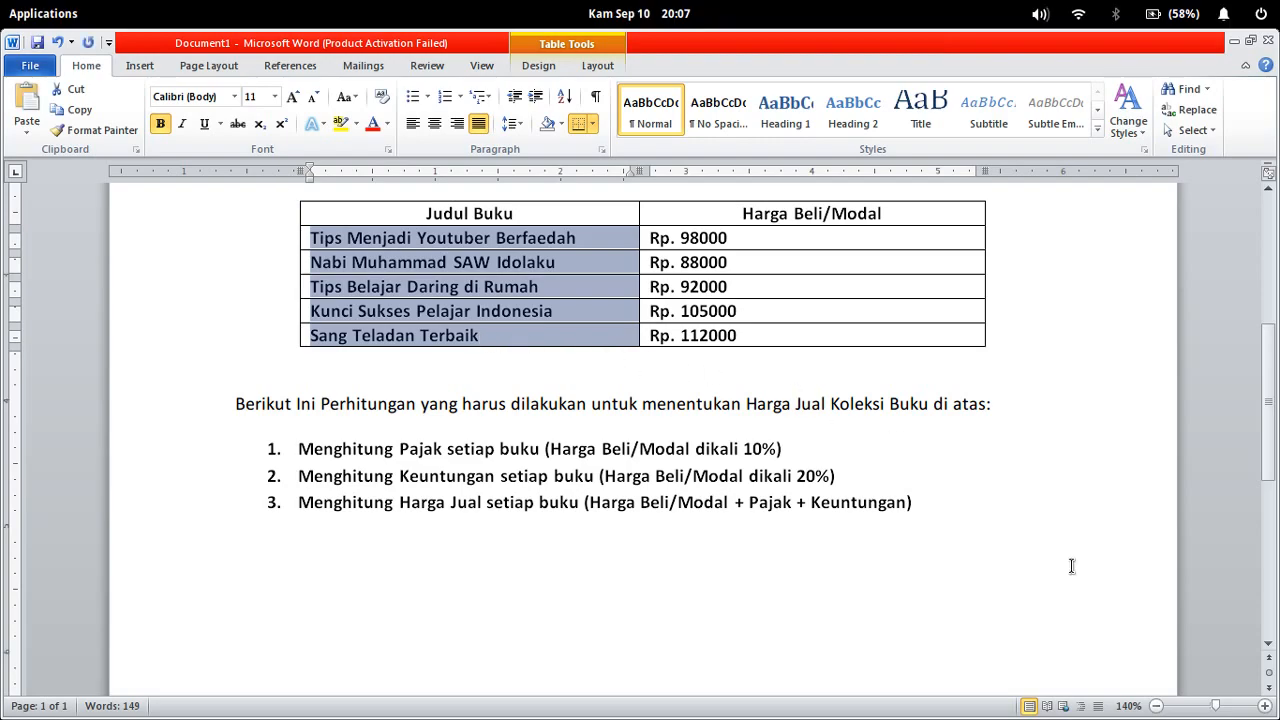
Step: Switch back to the Excel workbook and paste the copied book titles as unformatted Text starting at cell A5
key("super+s")
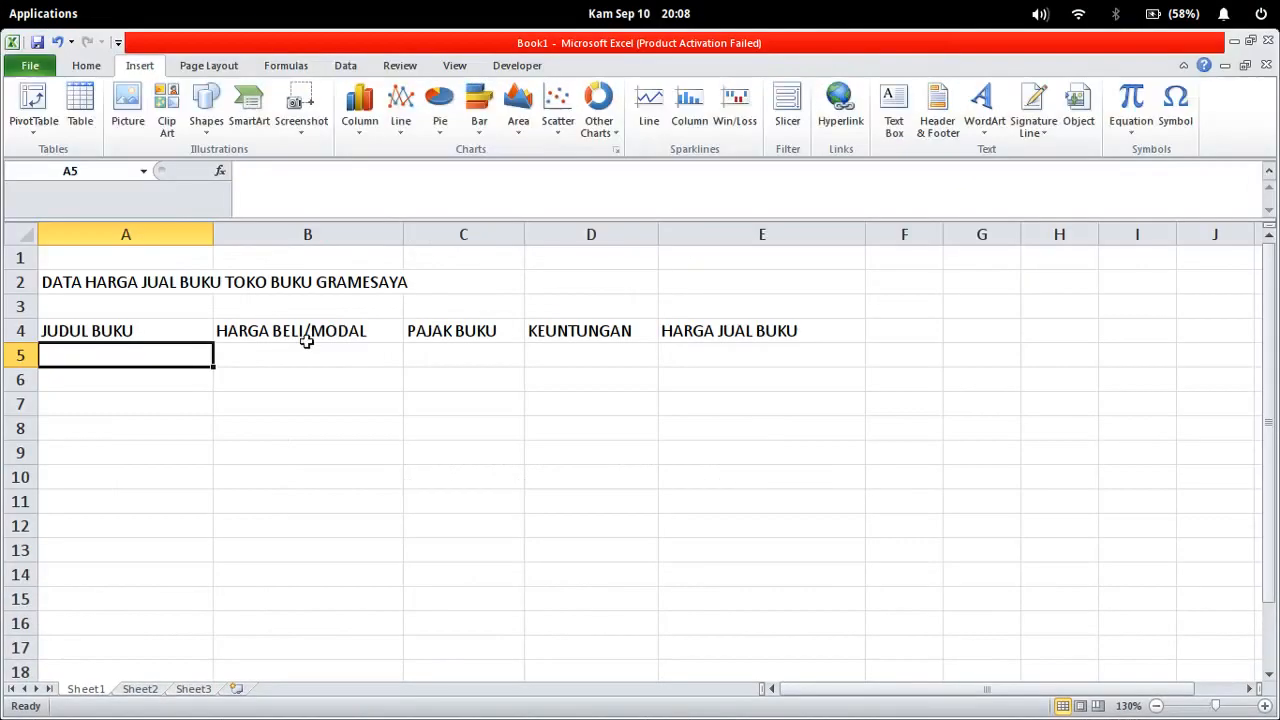
right_click(129, 360)
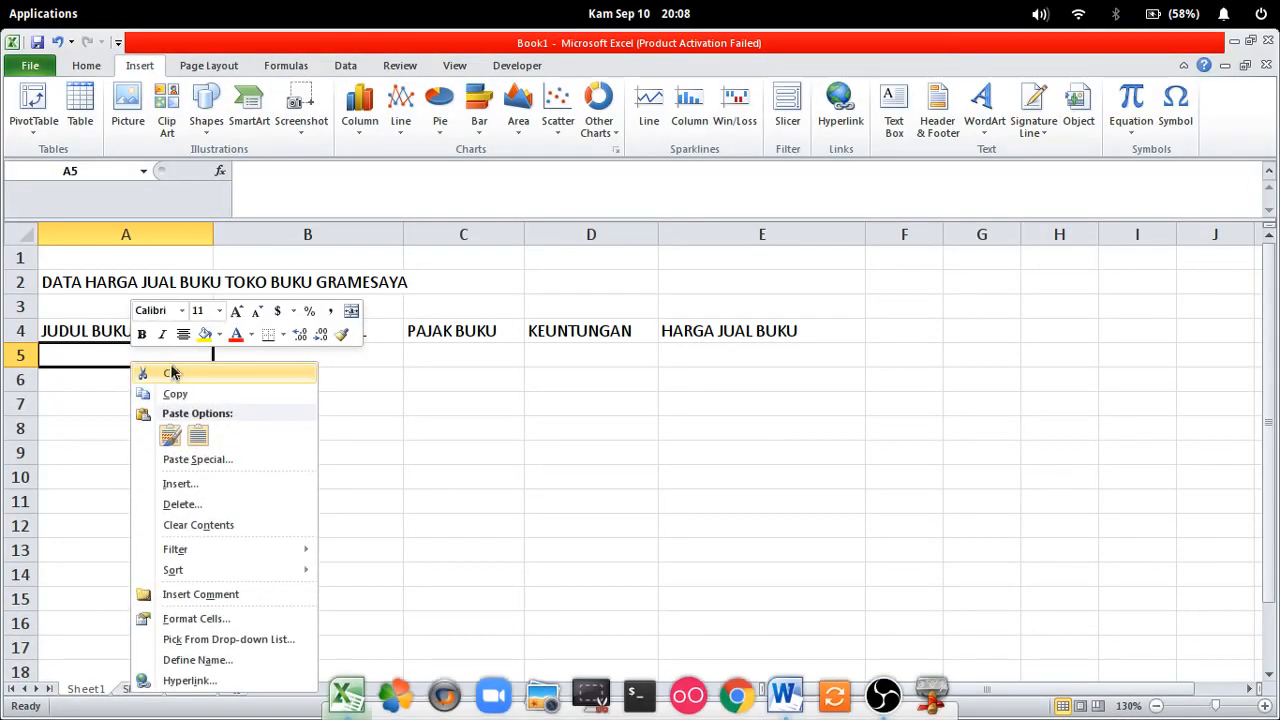
left_click(197, 462)
left_click(113, 394)
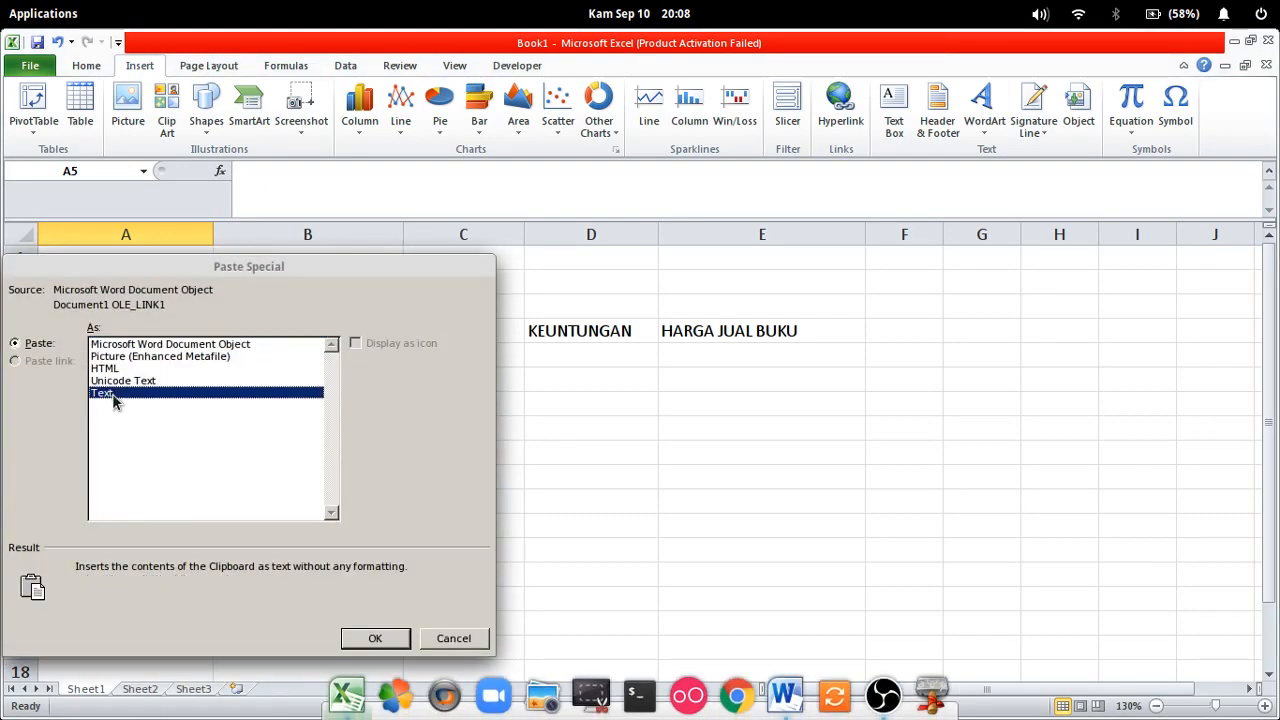
left_click(378, 640)
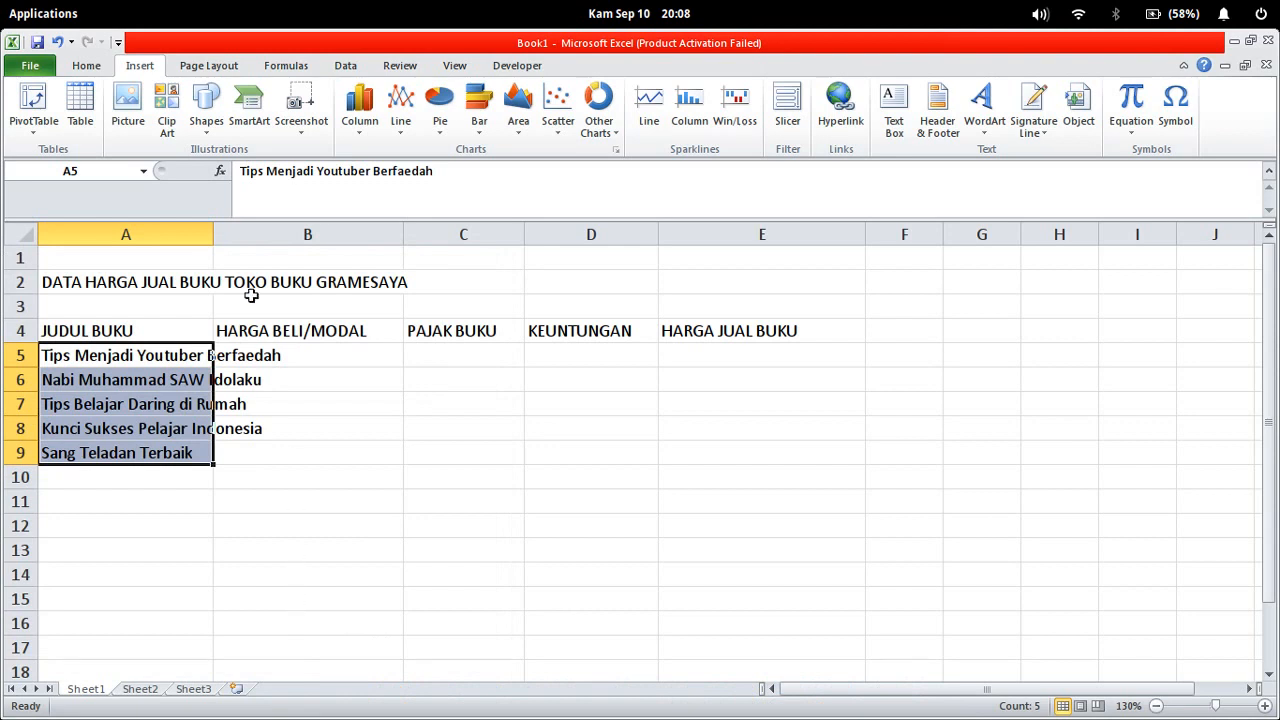
Step: Widen column A until the longest book title fits inside its cell
left_click_drag(213, 232, 295, 234)
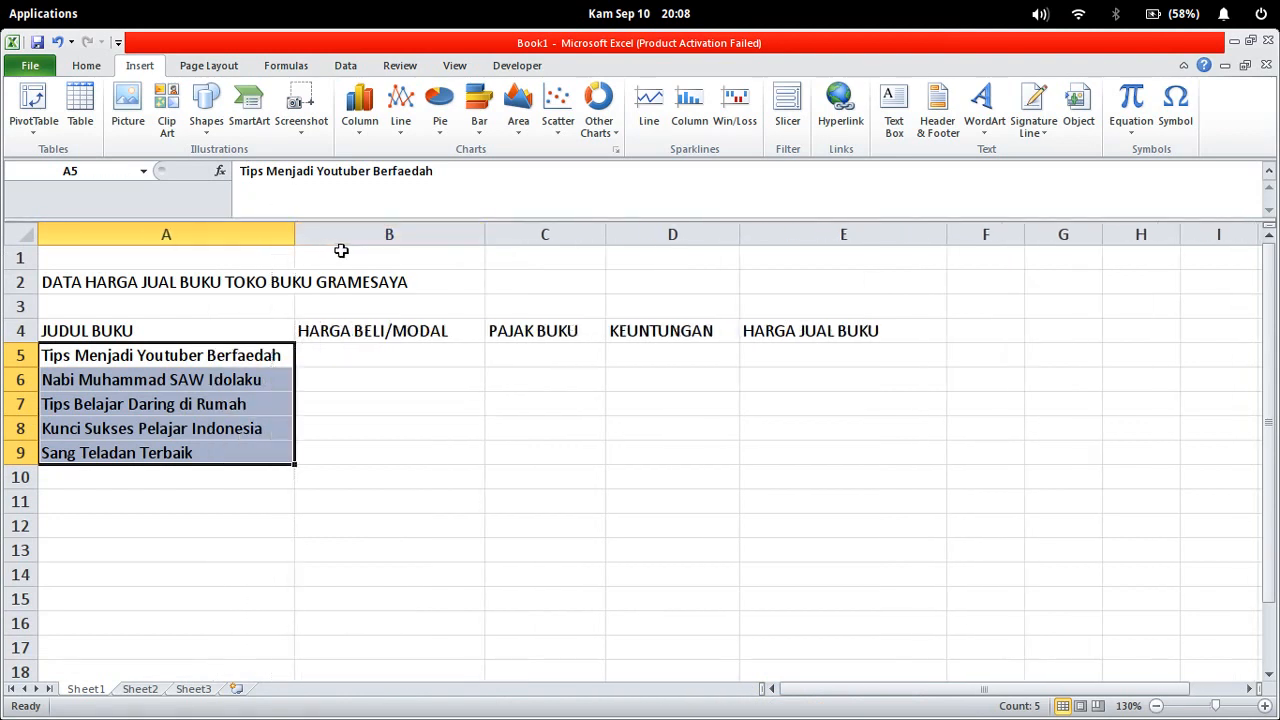
left_click(406, 406)
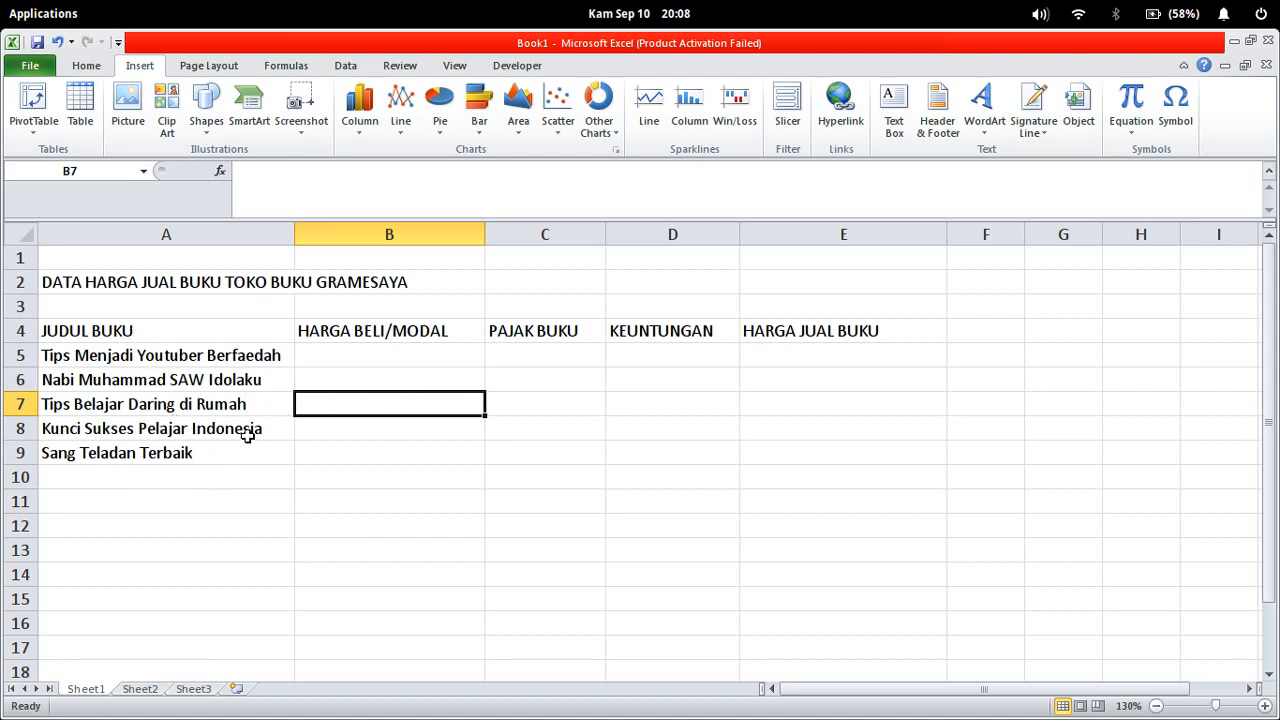
Step: Look up the first two purchase prices in the Word document and enter 98000 in B5 and 88000 in B6
left_click(355, 357)
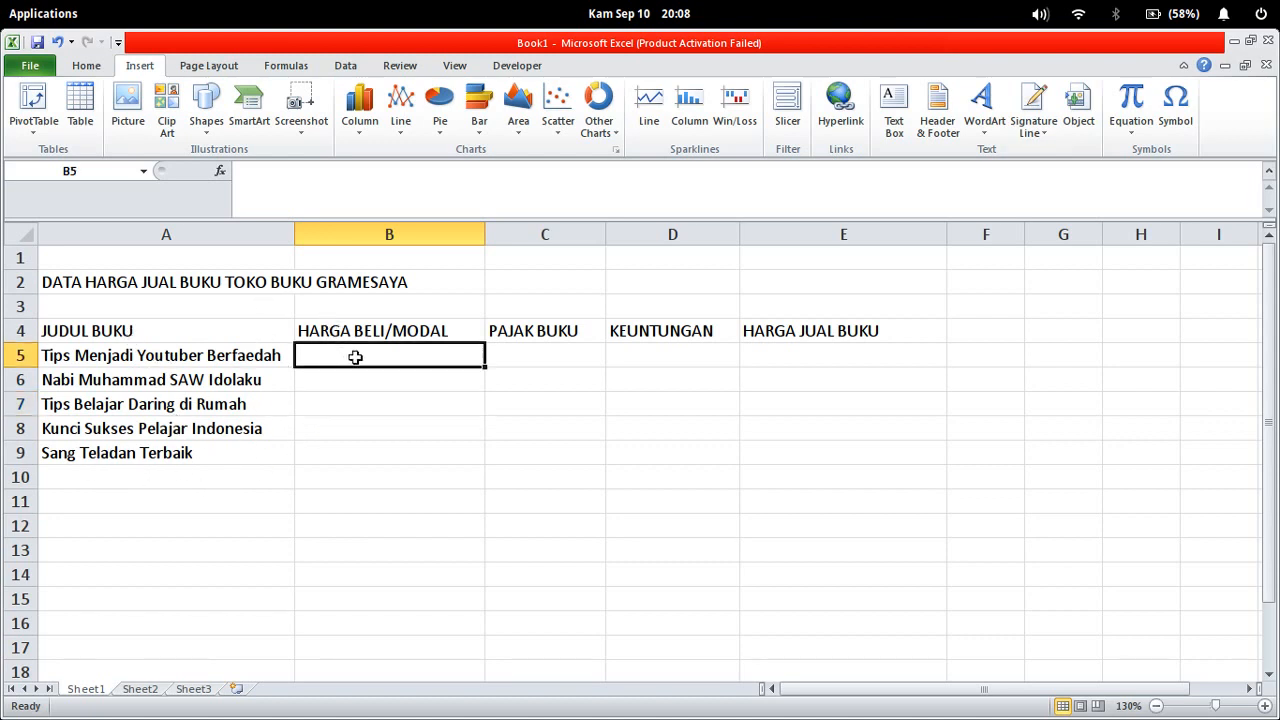
key("super+Down")
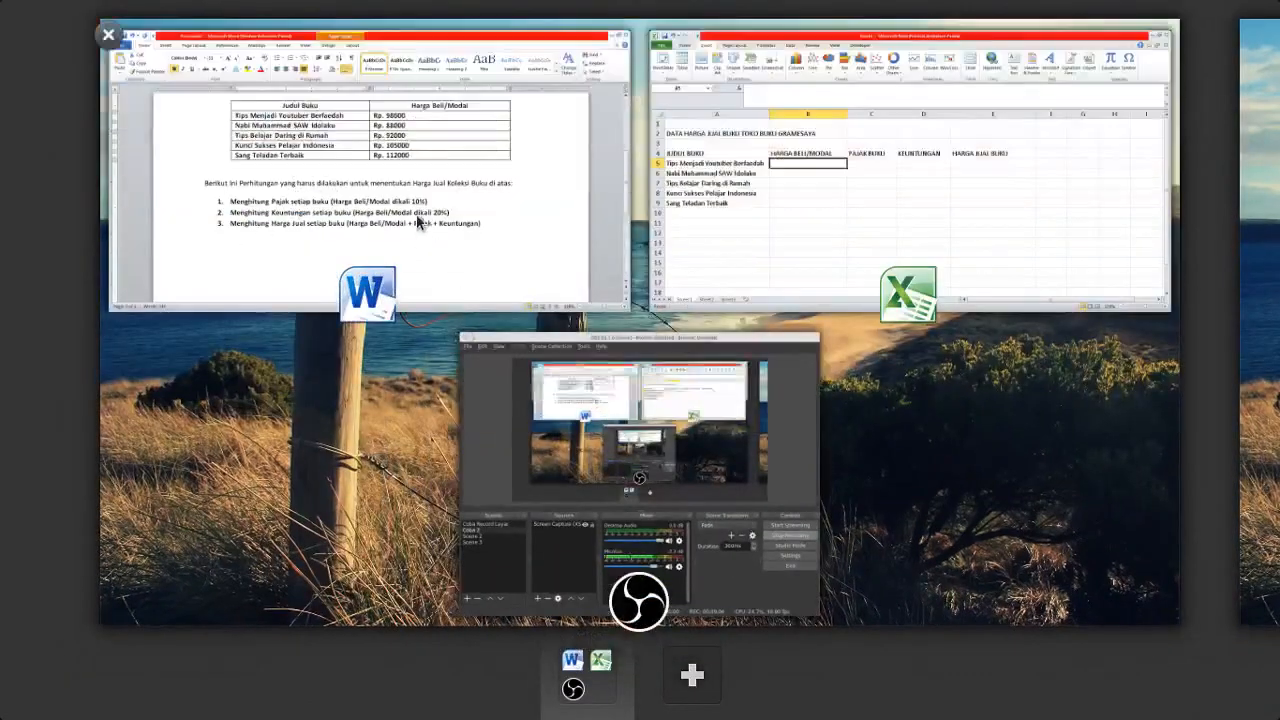
left_click(418, 222)
key("super+Down")
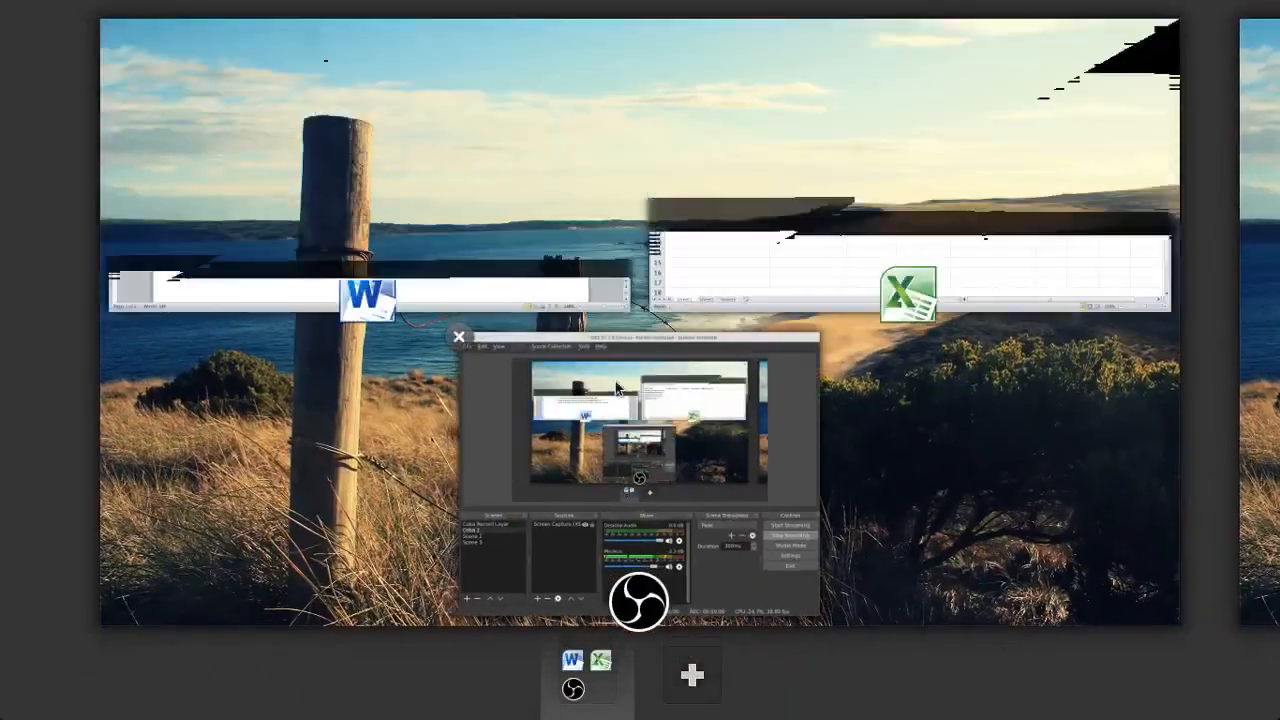
left_click(745, 258)
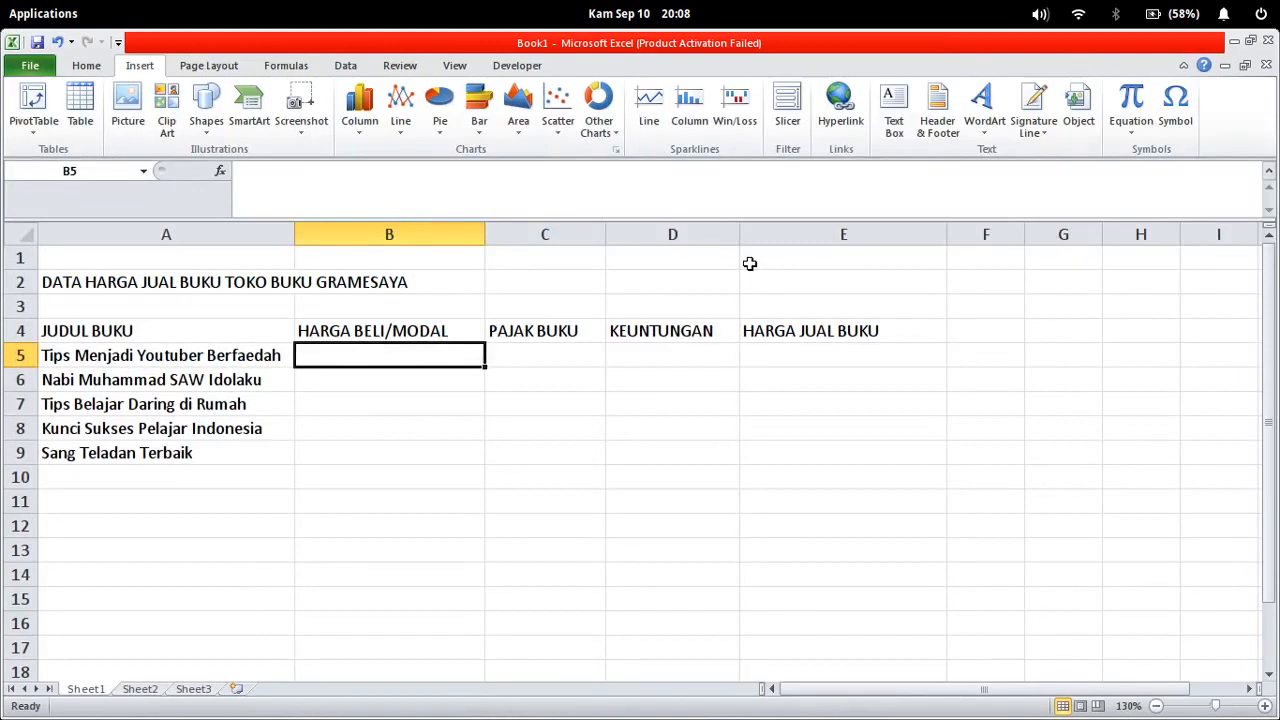
type("98000")
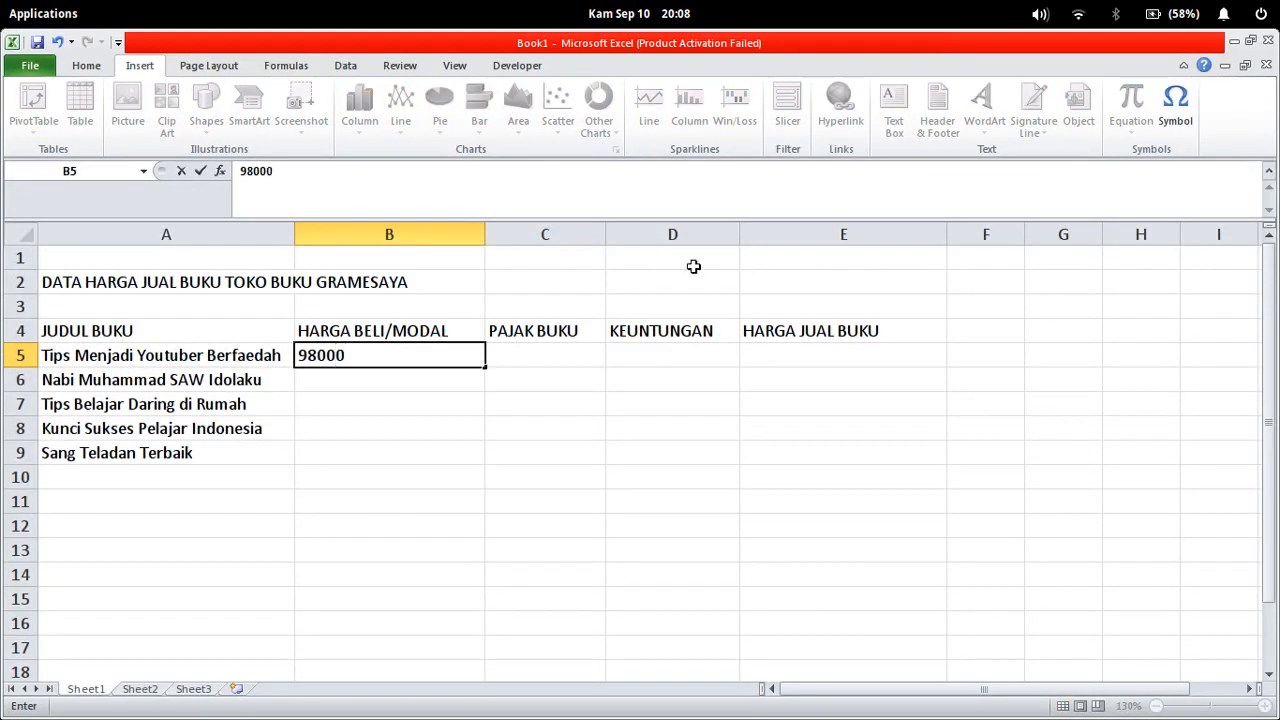
left_click(405, 386)
type("88000")
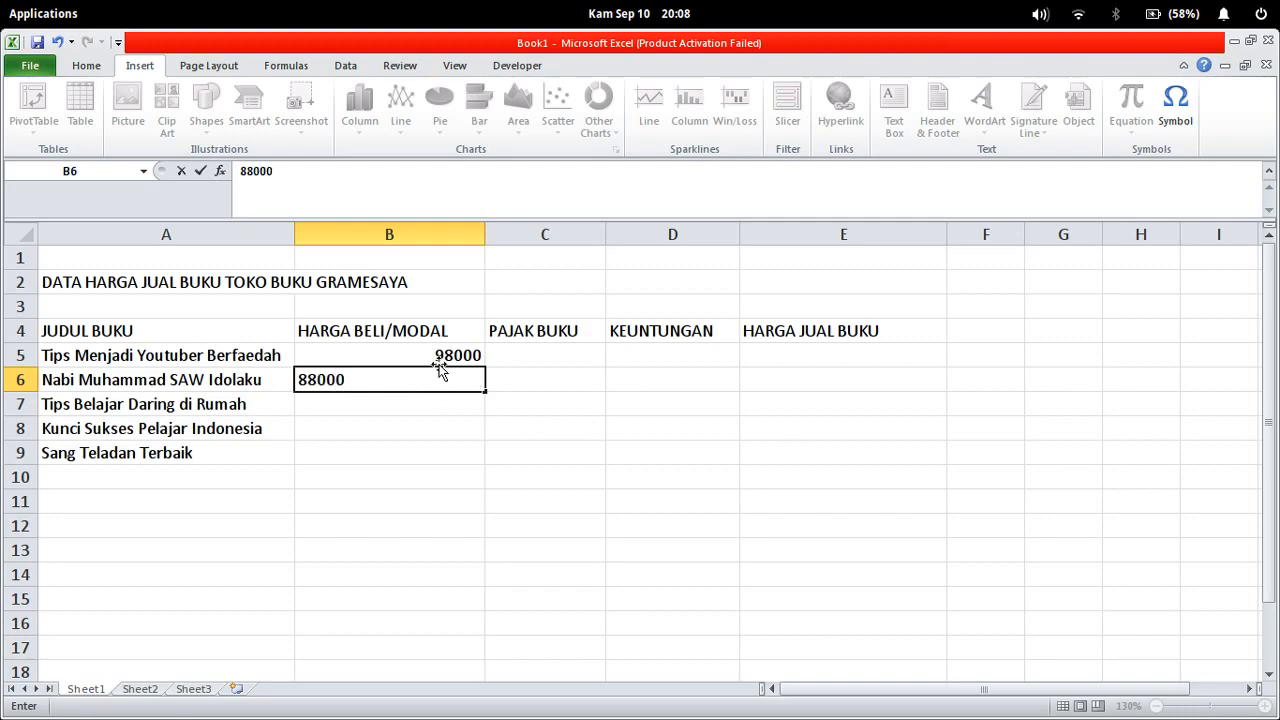
Step: Consult the Word price table and enter 92000 in B7 and 105000 in B8
left_click(403, 406)
key("super+s")
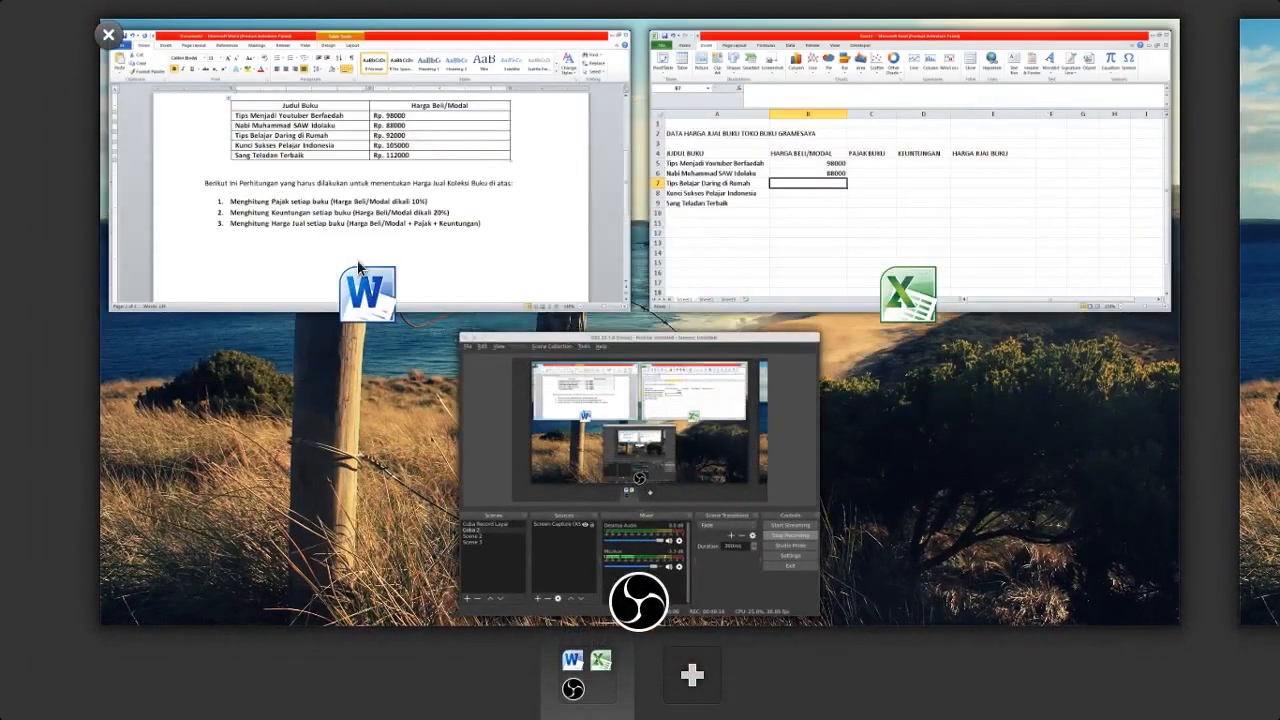
left_click(794, 246)
type("92000")
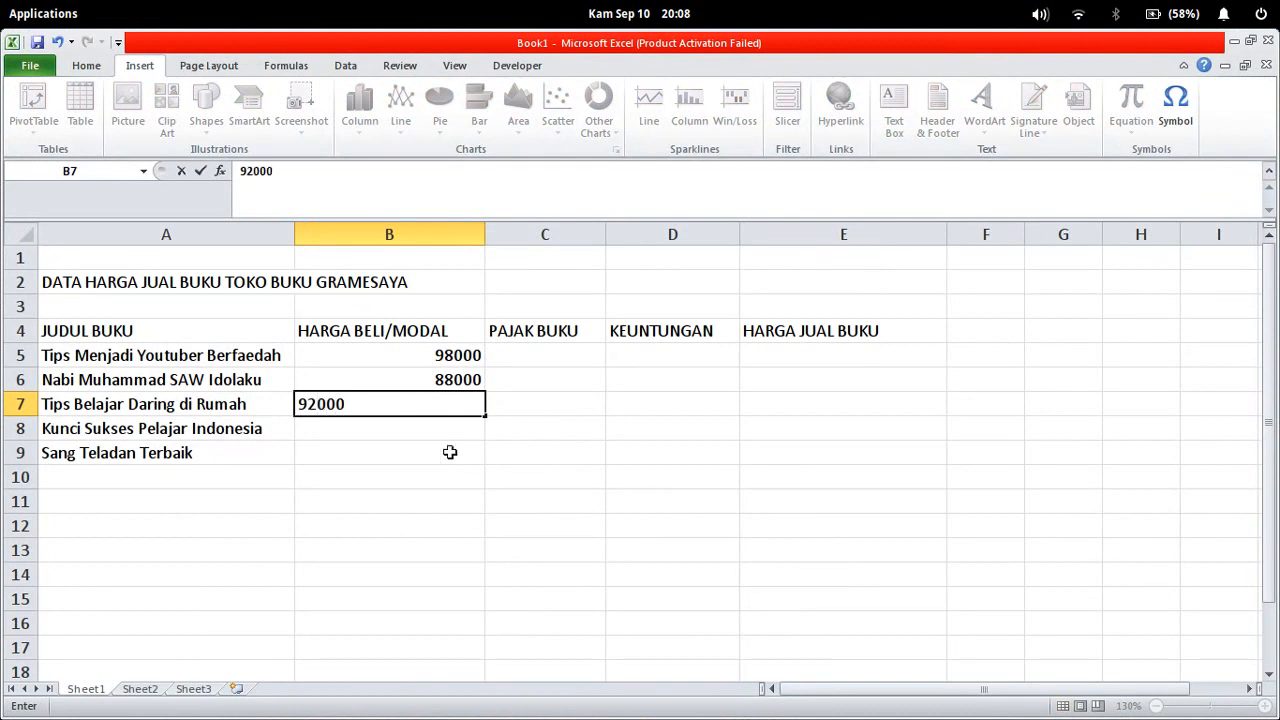
left_click(429, 425)
type("10")
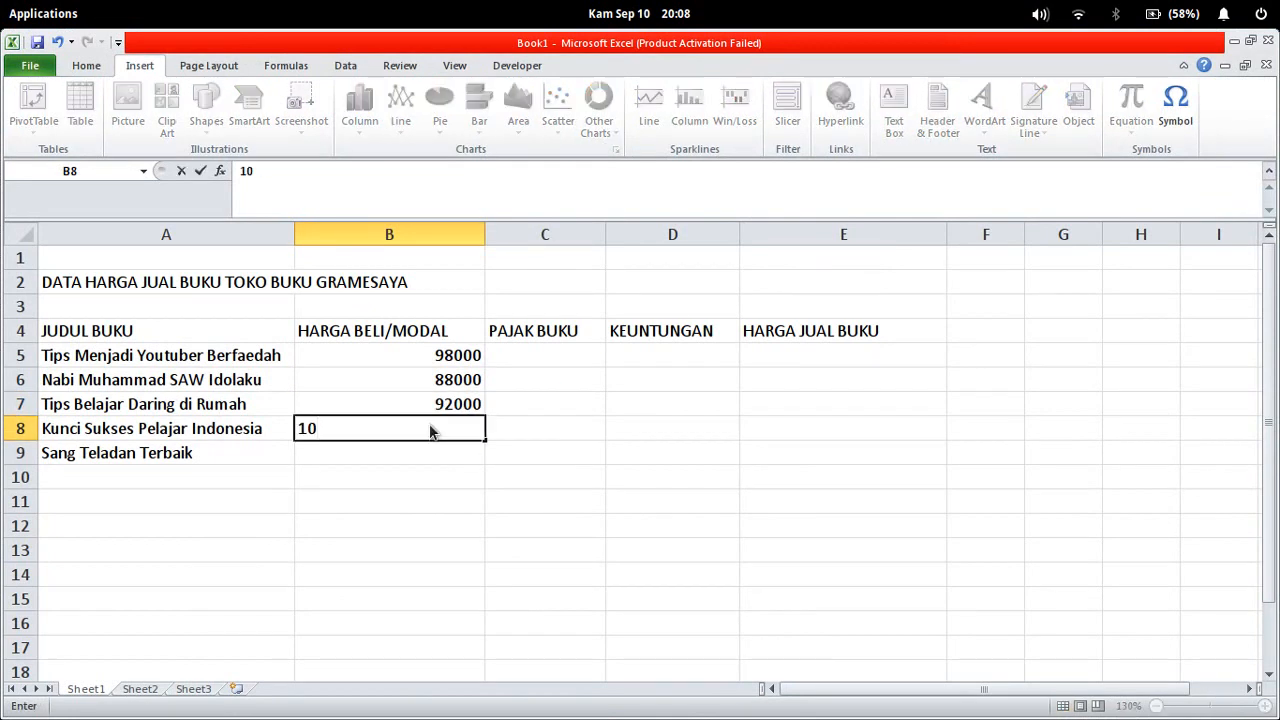
mouse_move(1262, 712)
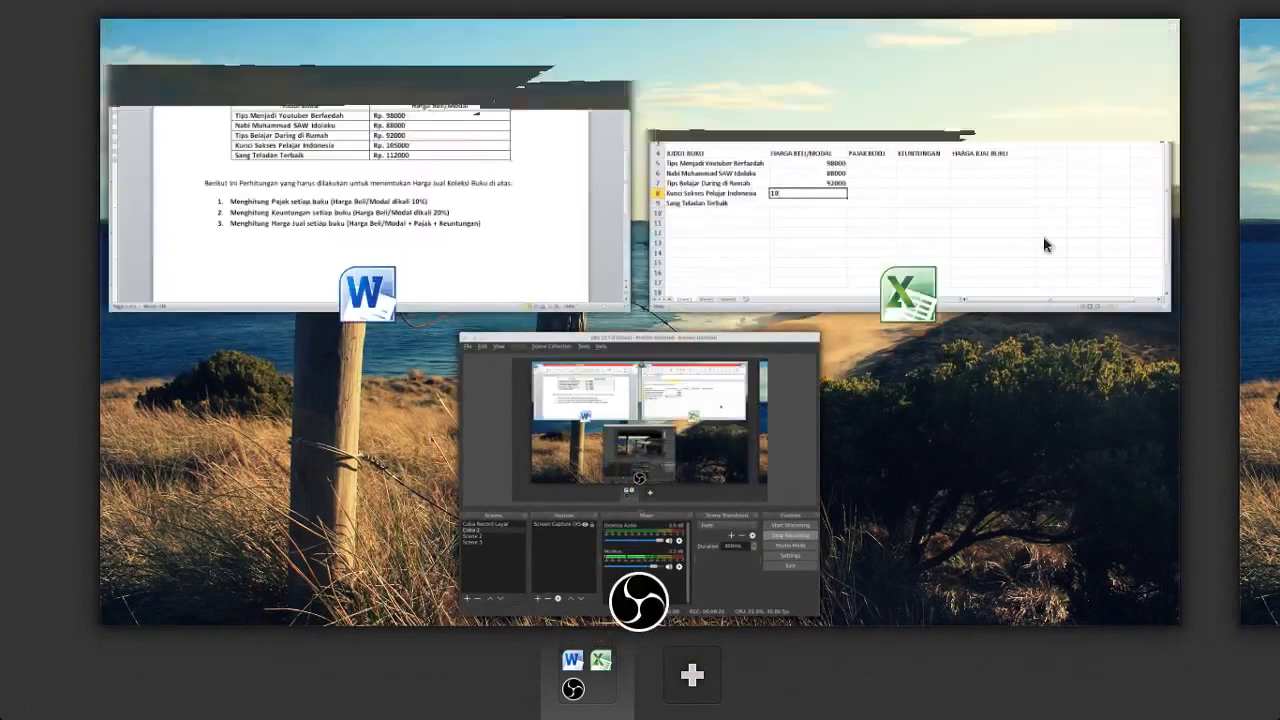
left_click(1043, 238)
type("5000")
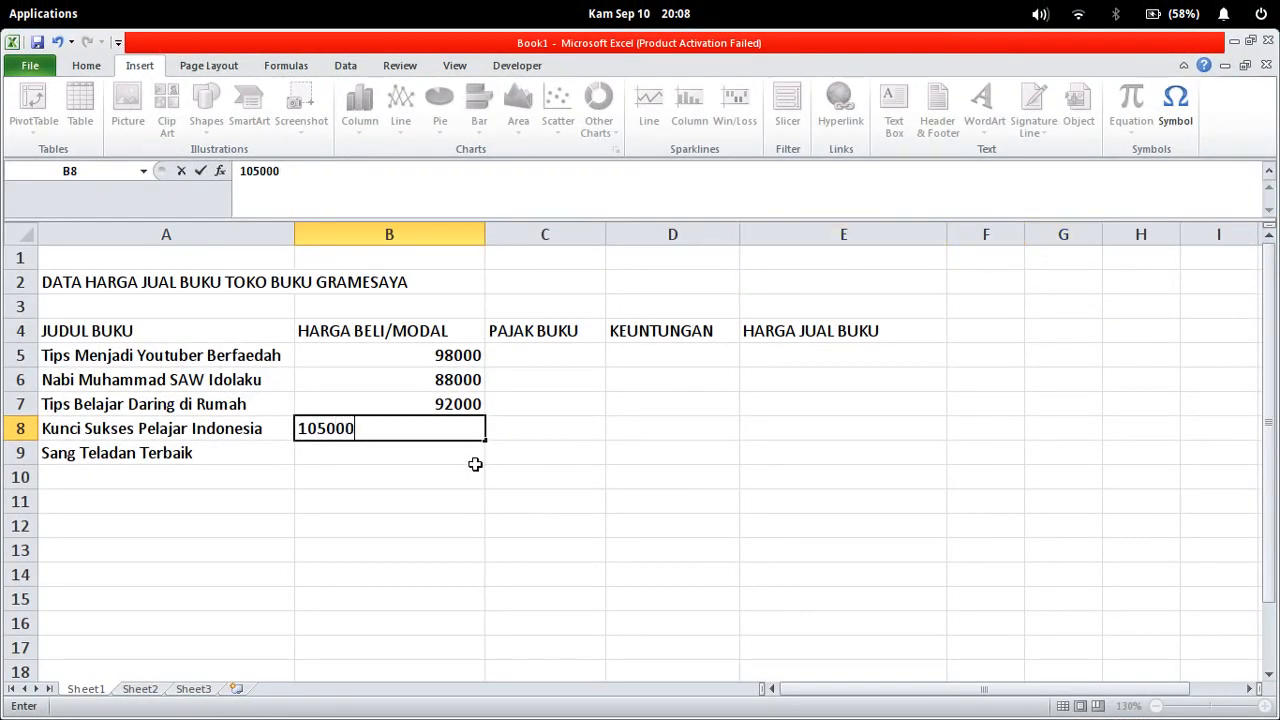
key("Return")
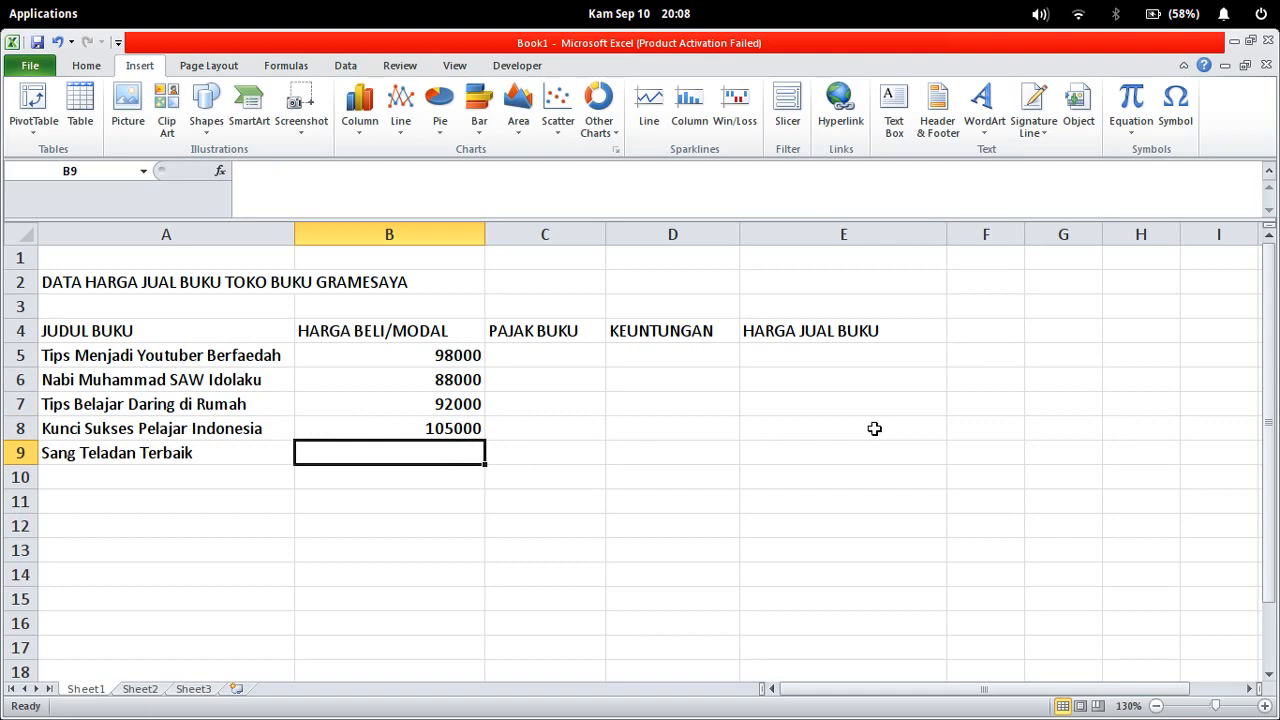
Step: Enter the purchase price 112000 for "Sang Teladan Terbaik" in cell B9
type("122")
key("BackSpace")
key("BackSpace")
type("12")
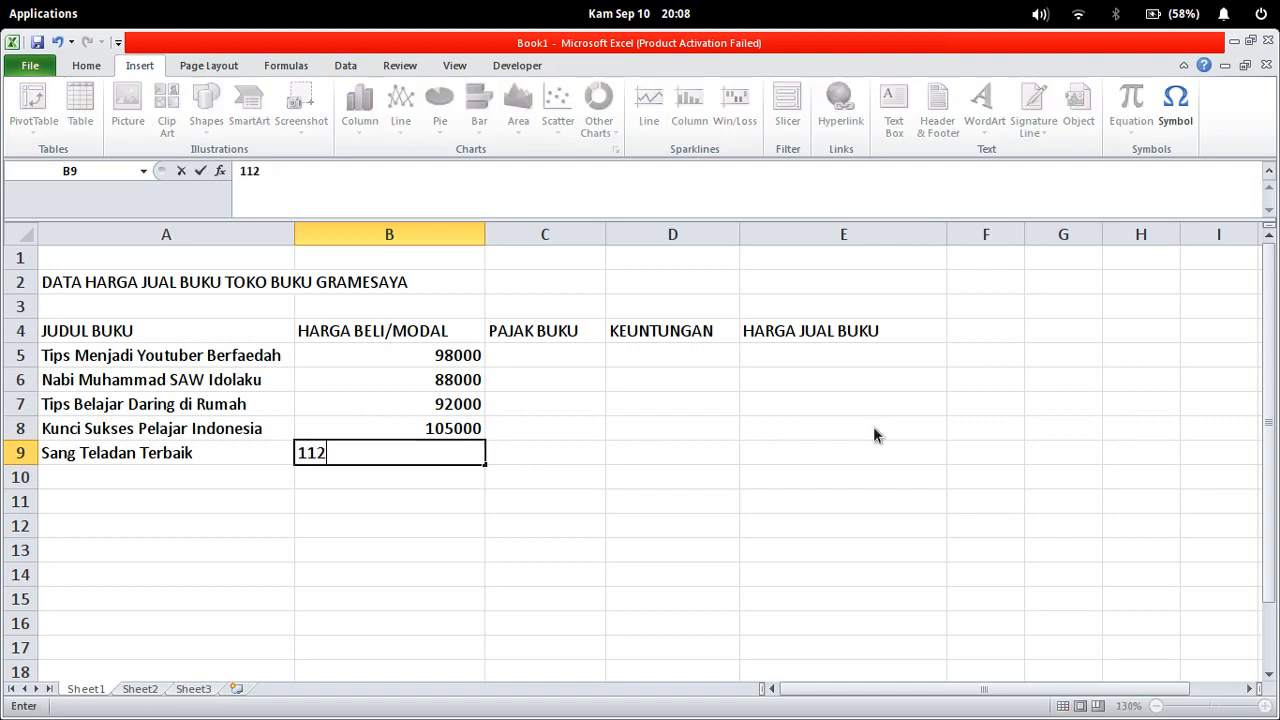
type("000")
left_click(600, 457)
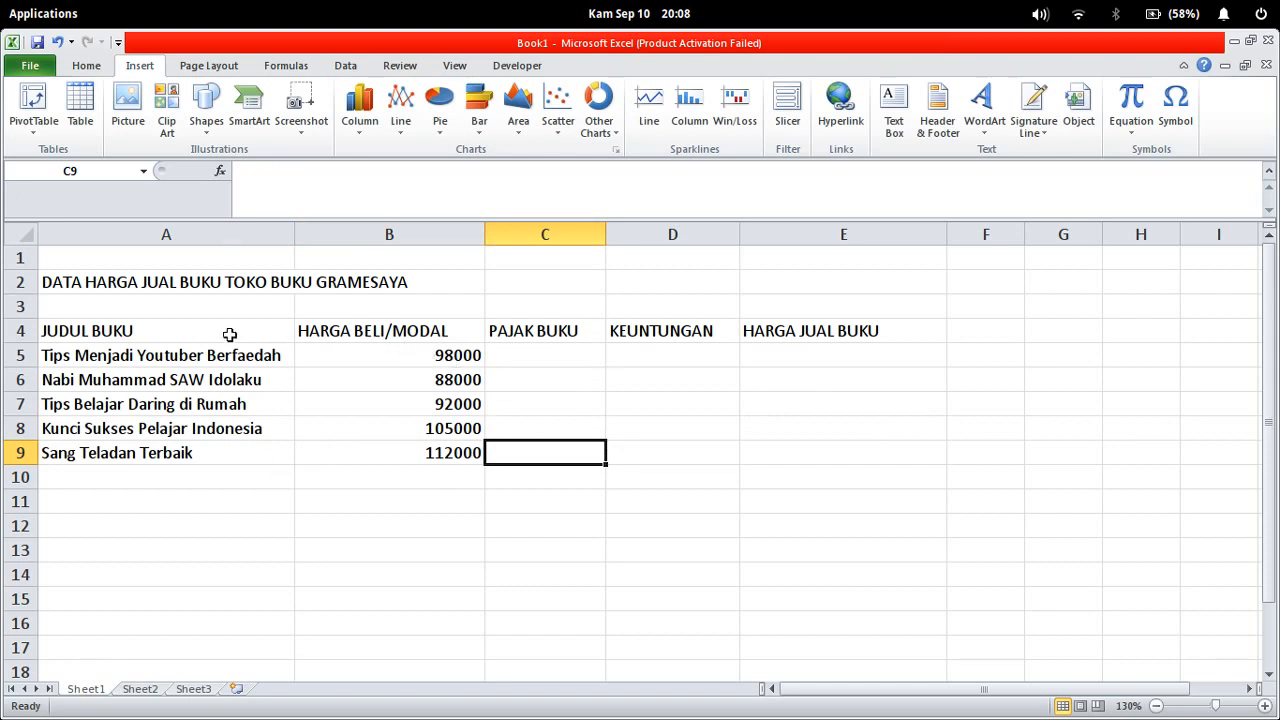
Step: Review the entered book titles and purchase prices, and check the calculation rules in the Word document
left_click(116, 356)
left_click(386, 372)
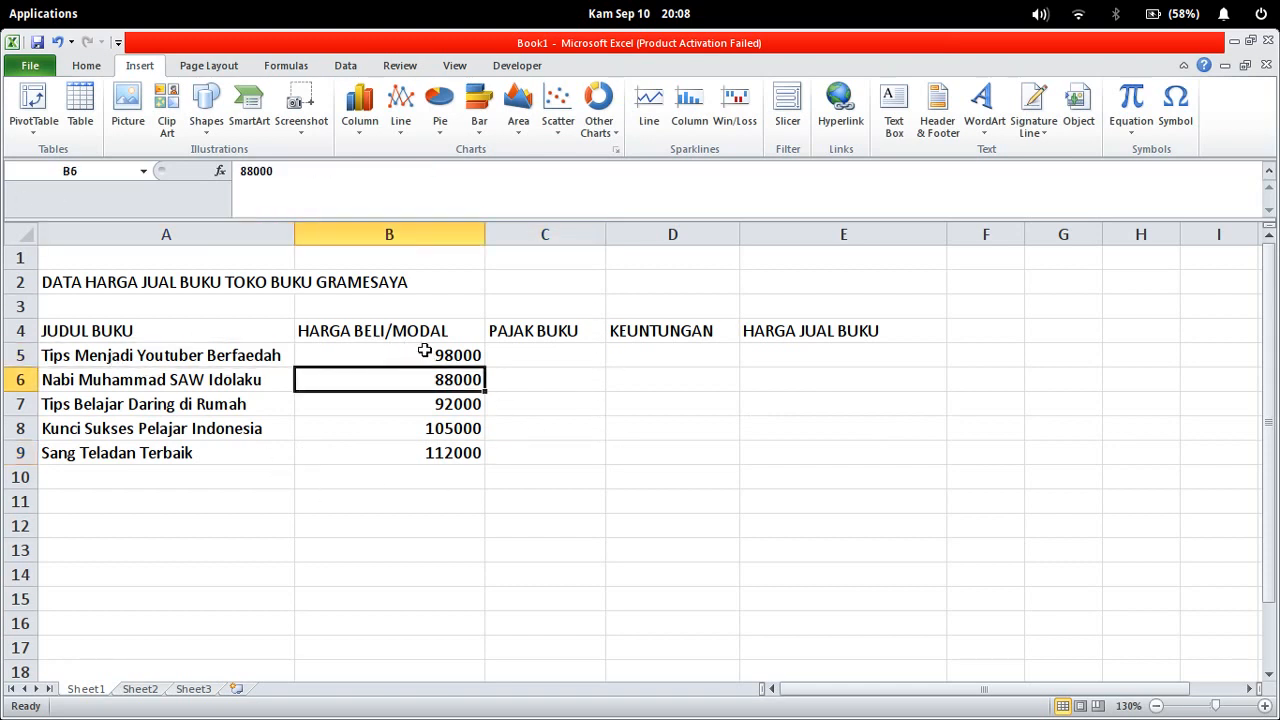
left_click(423, 350)
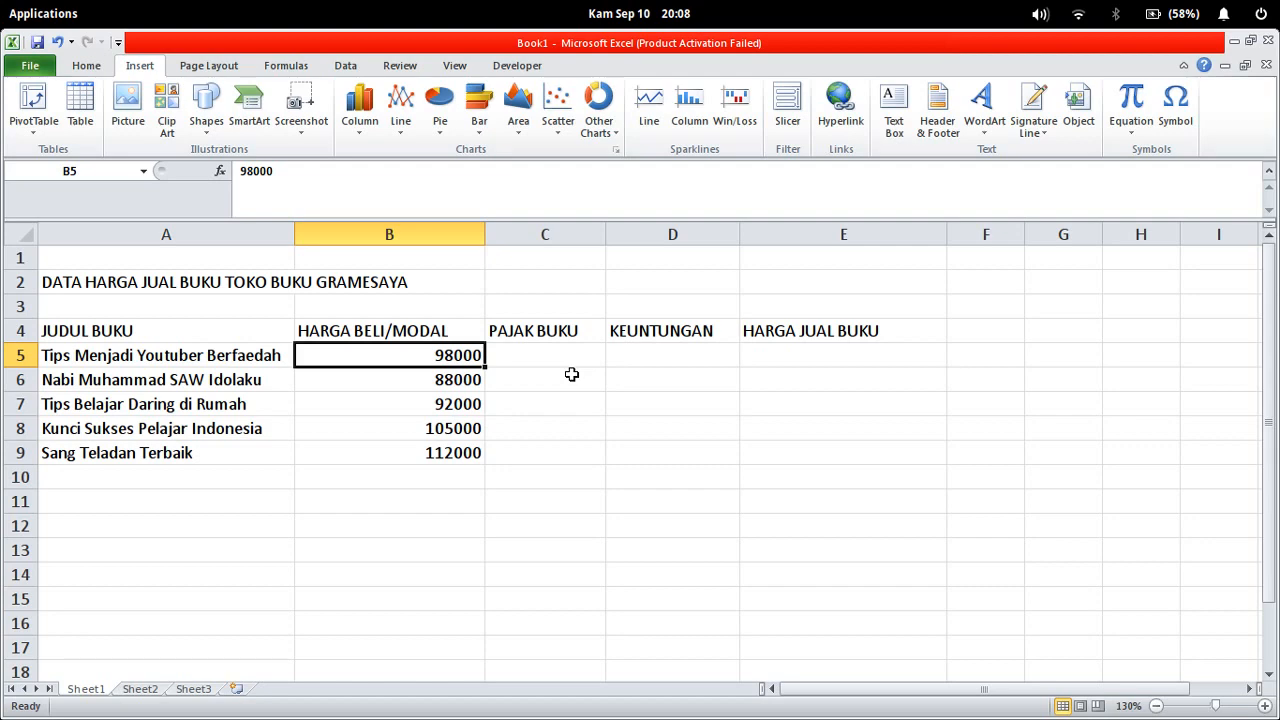
key("super+Down")
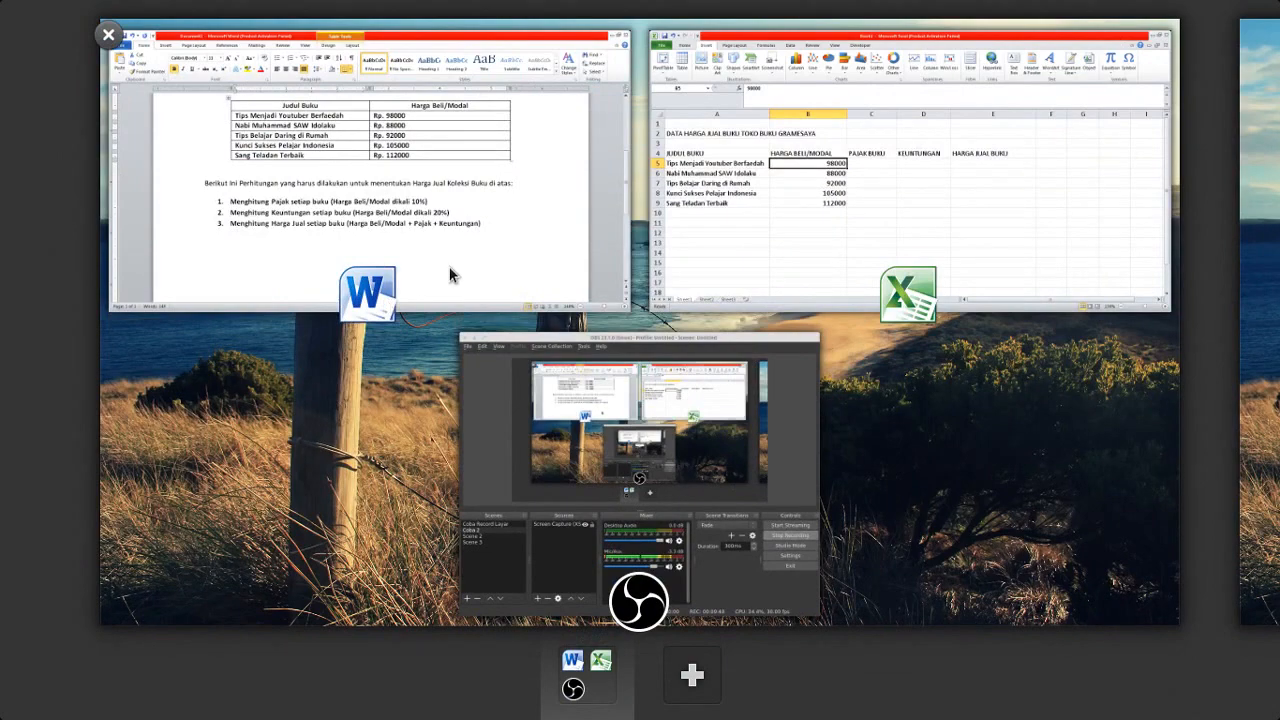
left_click(755, 241)
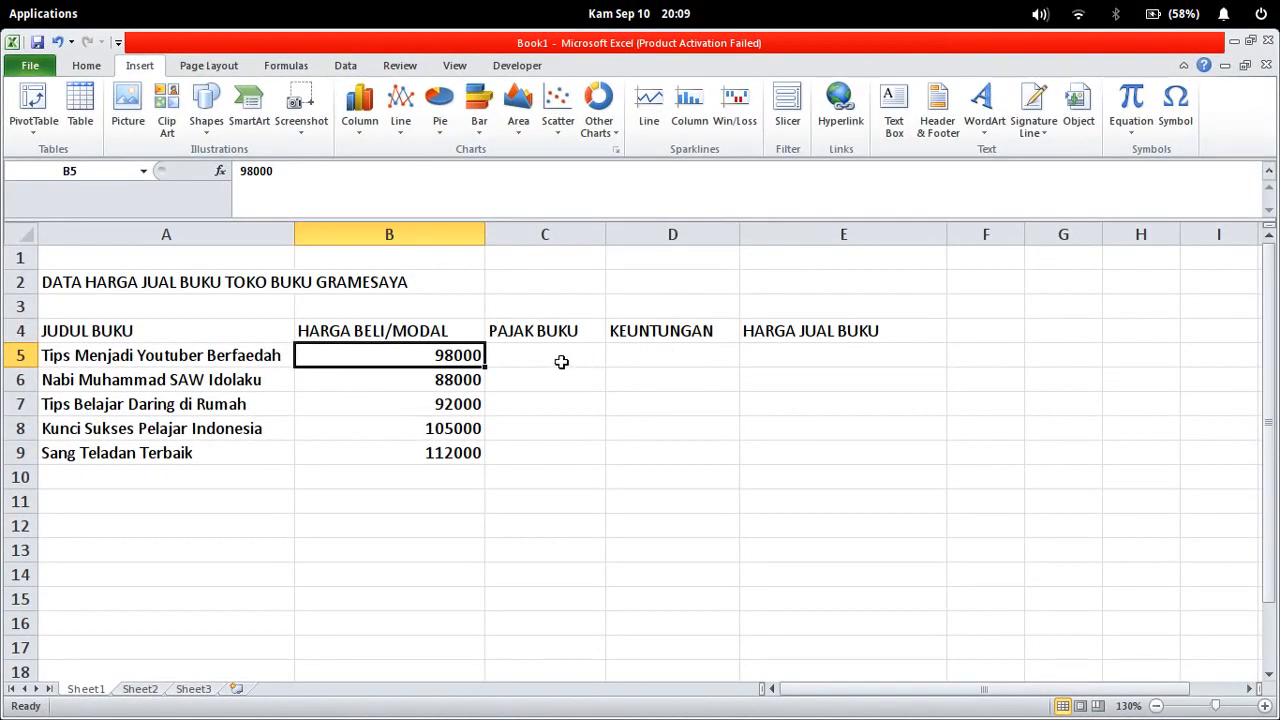
left_click(441, 380)
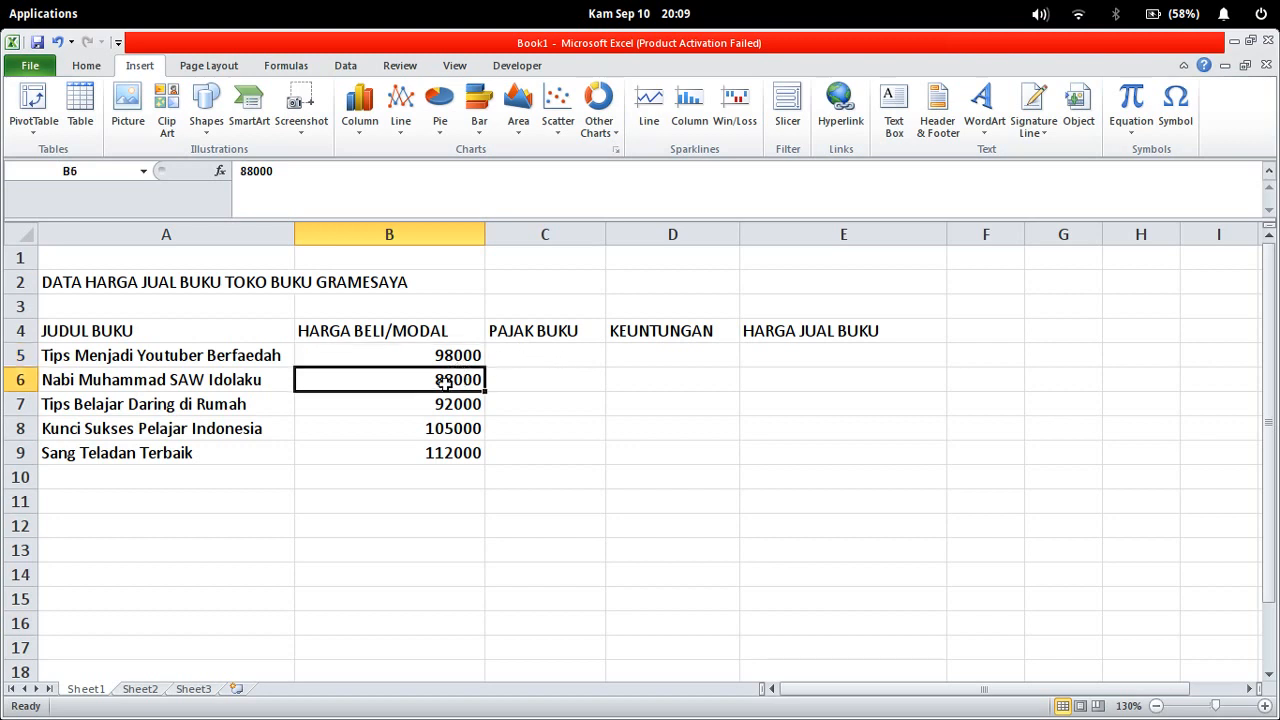
left_click(190, 356)
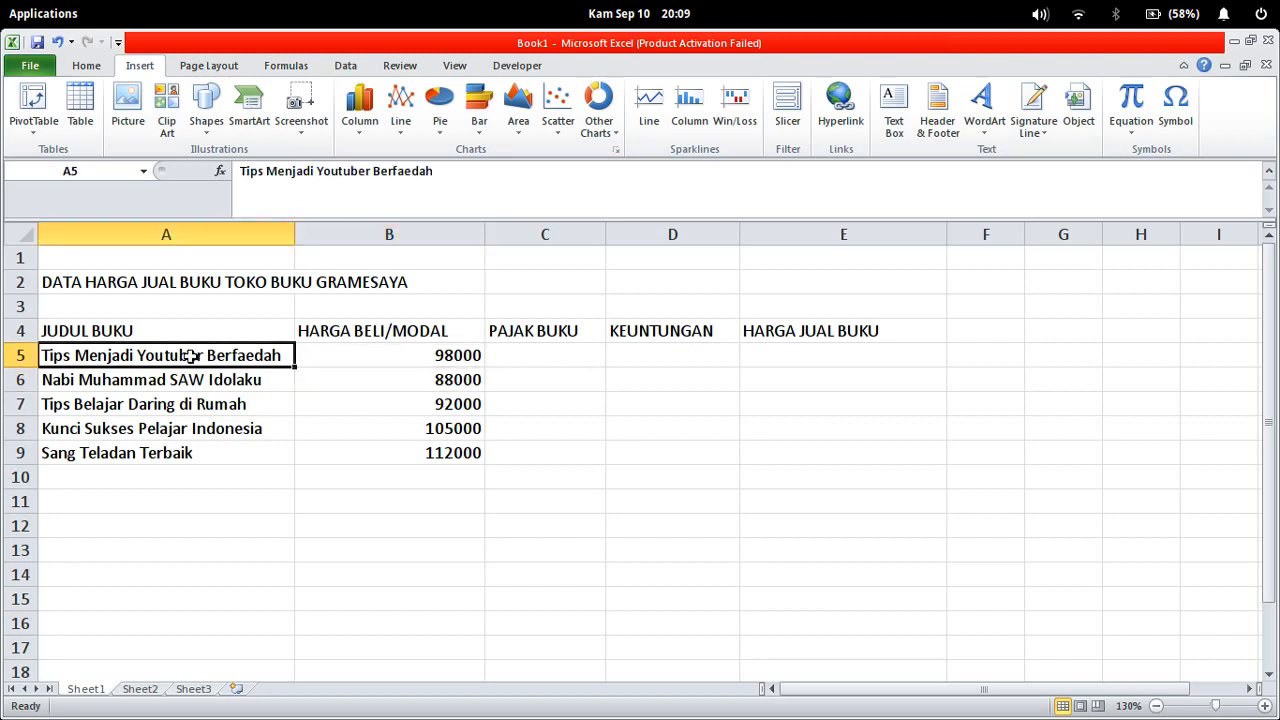
left_click(450, 355)
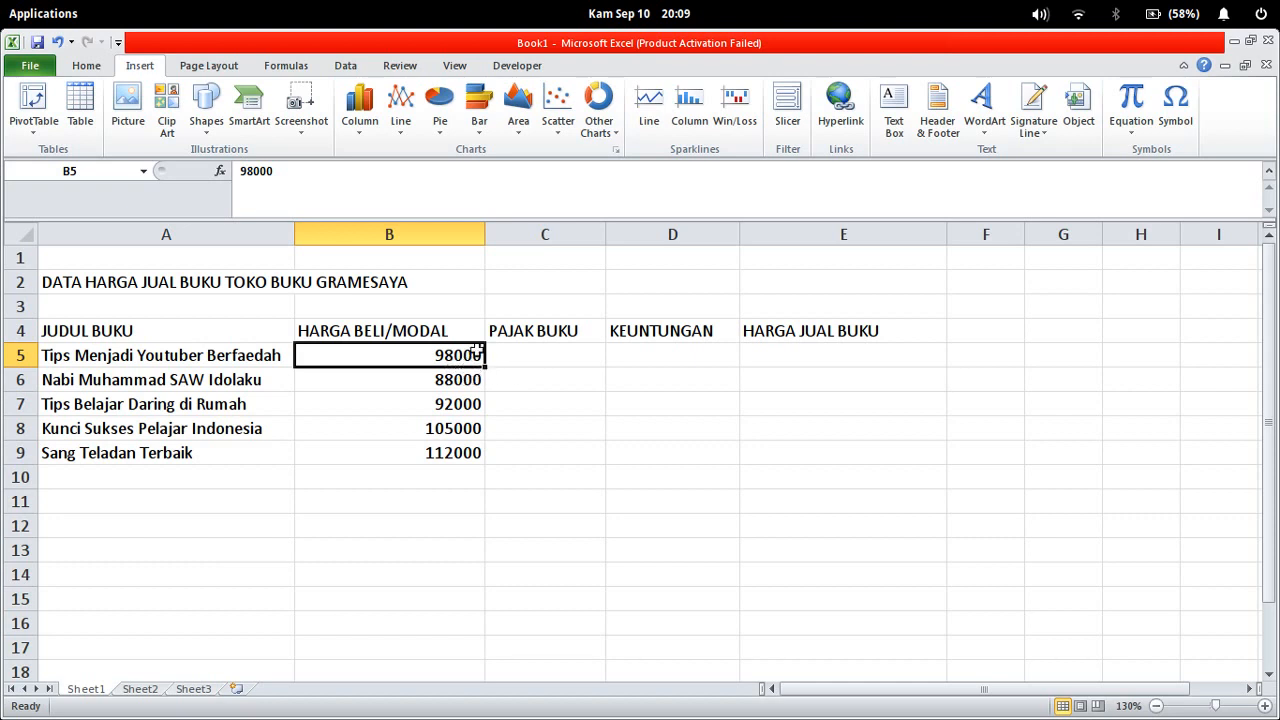
Step: Begin a formula in cell C5 under "PAJAK BUKU" for the first book's tax
left_click(535, 386)
left_click(548, 354)
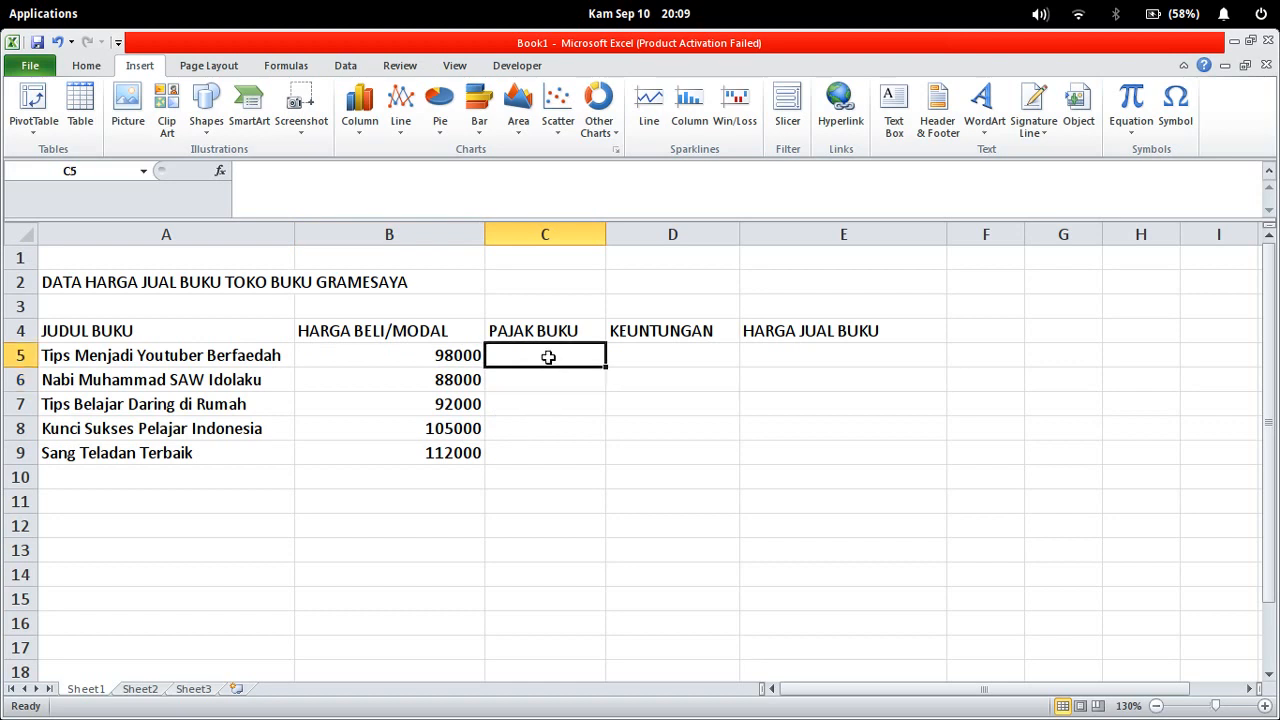
left_click(534, 403)
left_click(531, 355)
type("=")
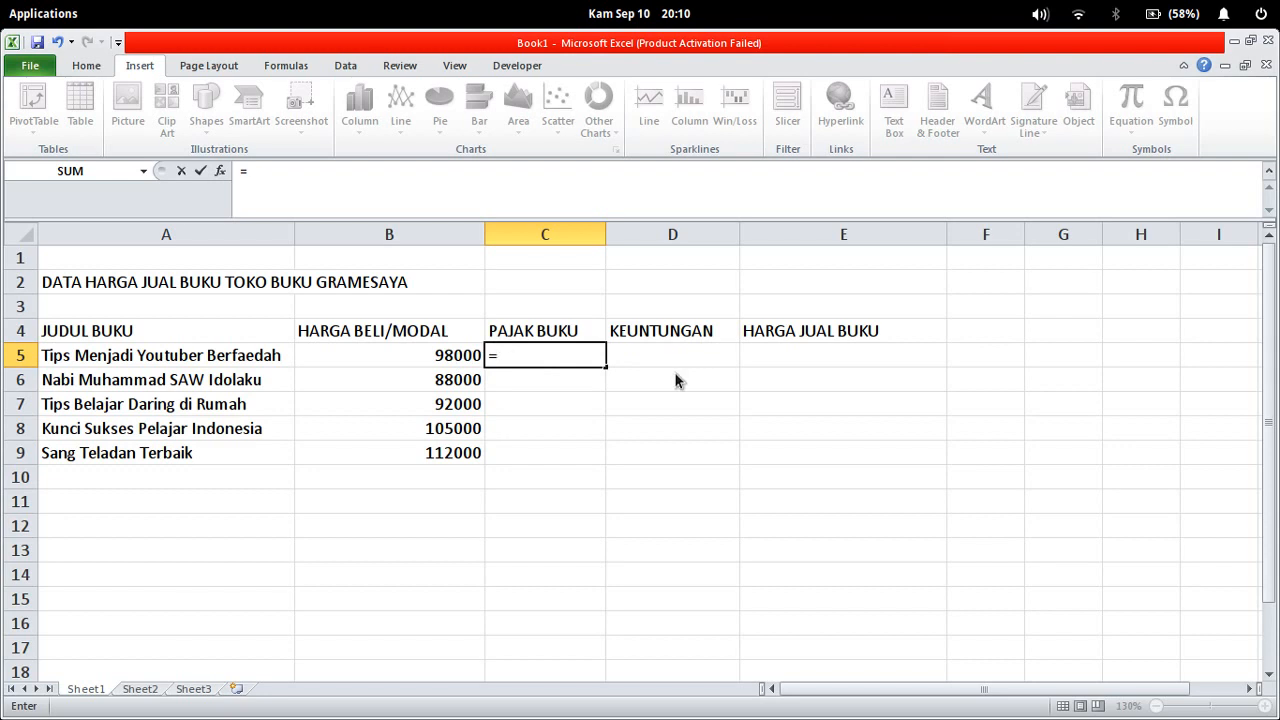
type("98000")
key("BackSpace")
key("BackSpace")
key("BackSpace")
type("B5")
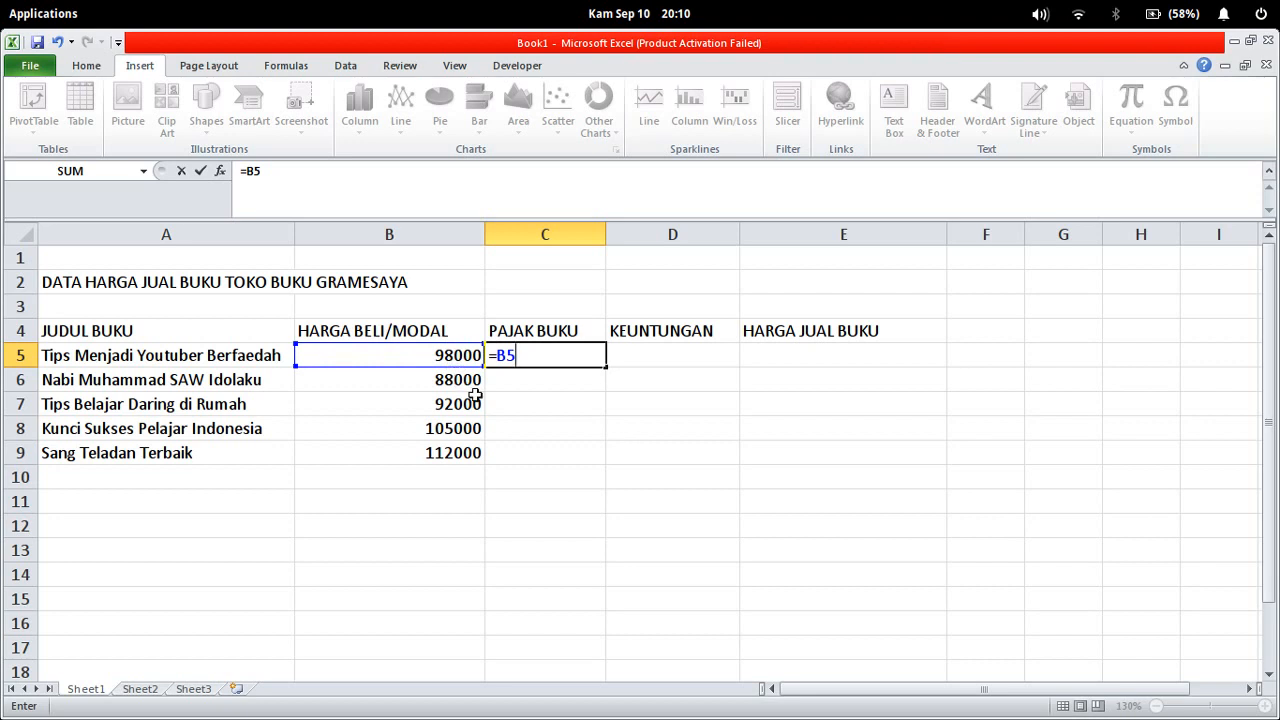
key("BackSpace")
key("BackSpace")
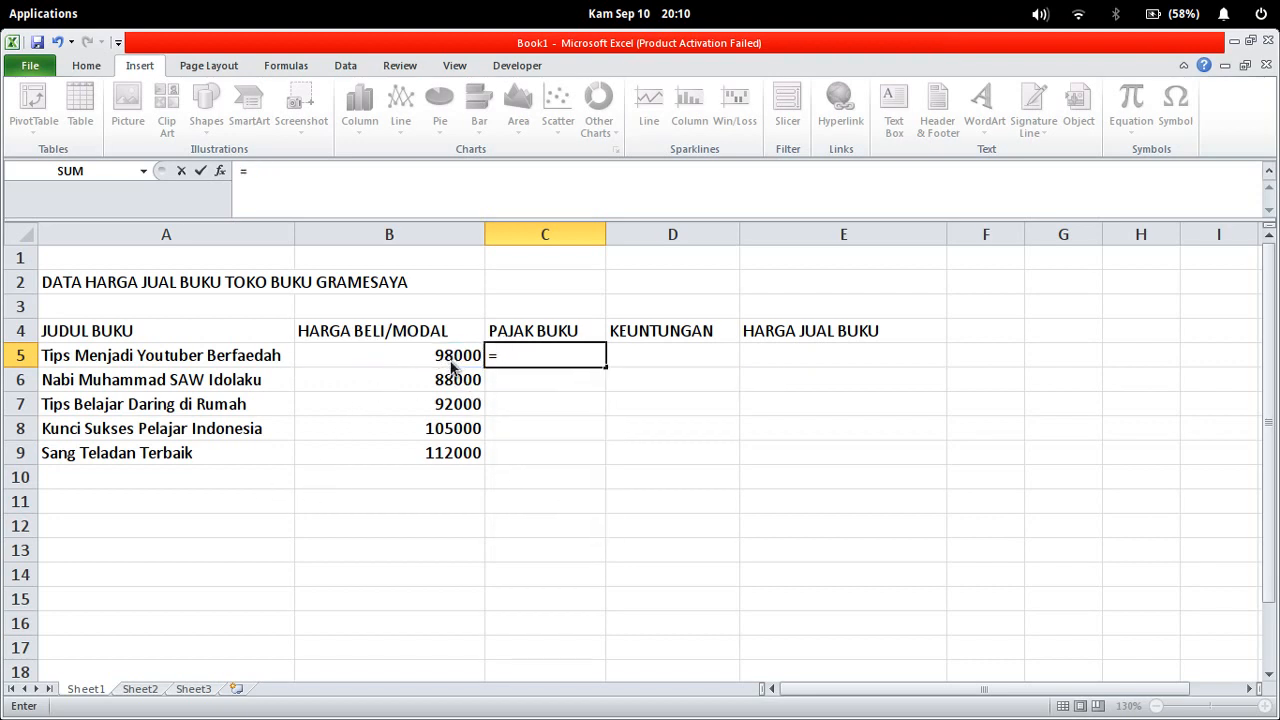
Step: Complete the tax formula in C5 as =B5*10%, picking the purchase price cell as the reference, and inspect the entered formula
left_click(428, 342)
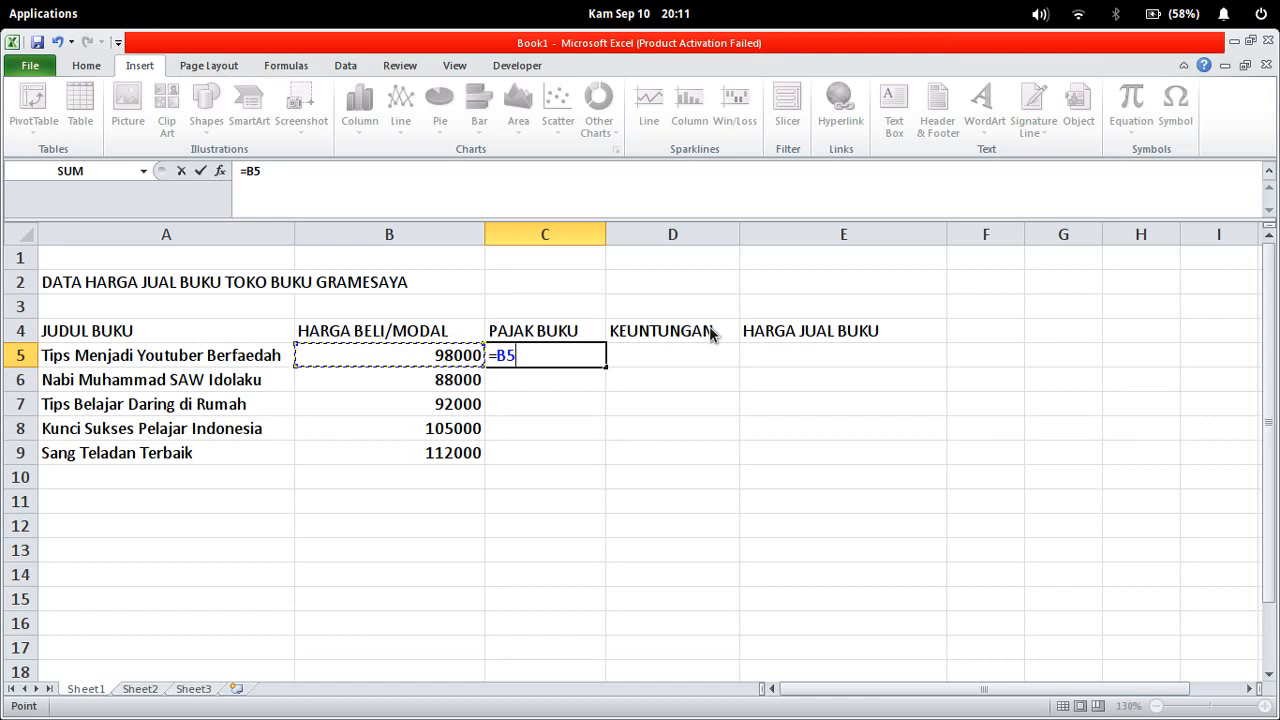
type("*")
key("BackSpace")
type("10")
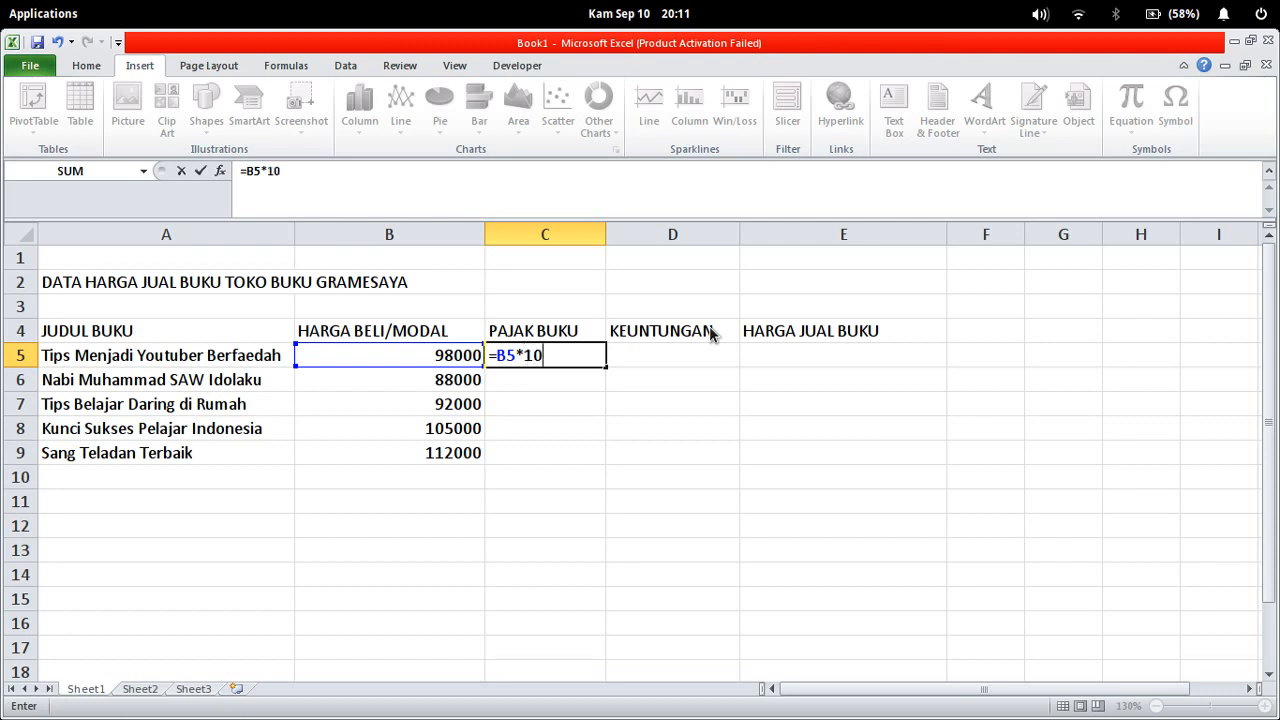
type("%")
key("Return")
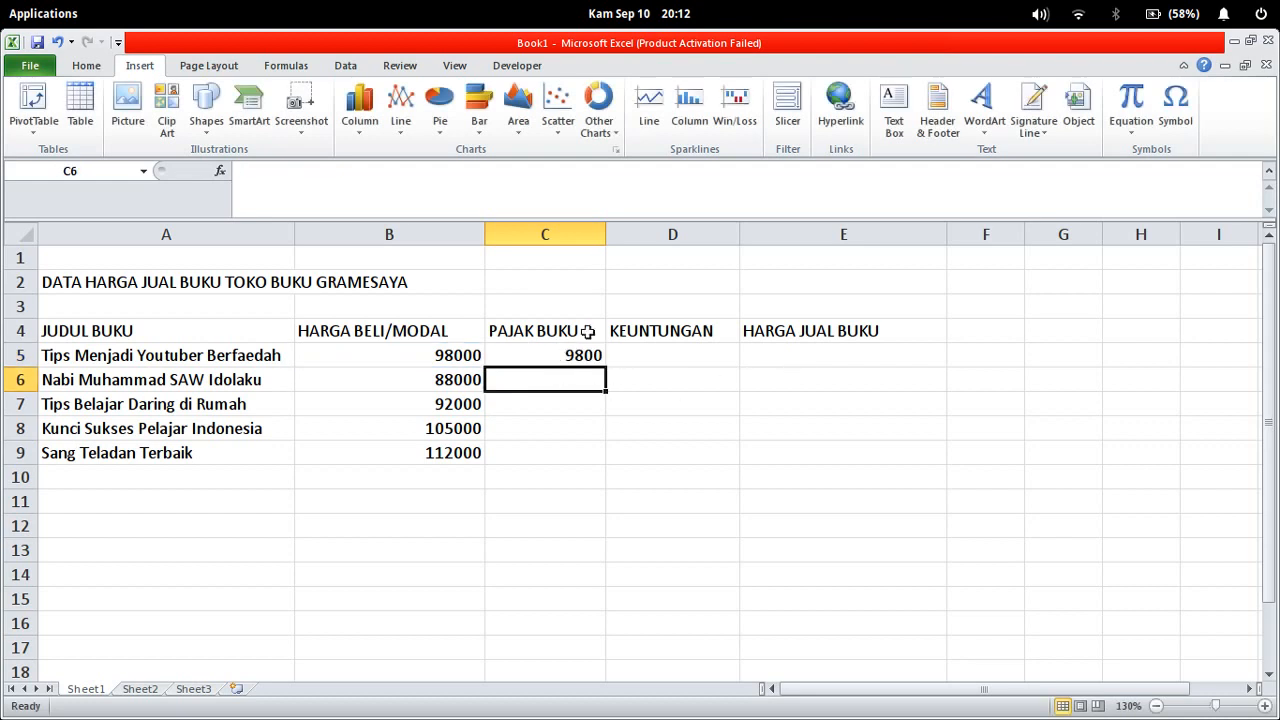
left_click(560, 356)
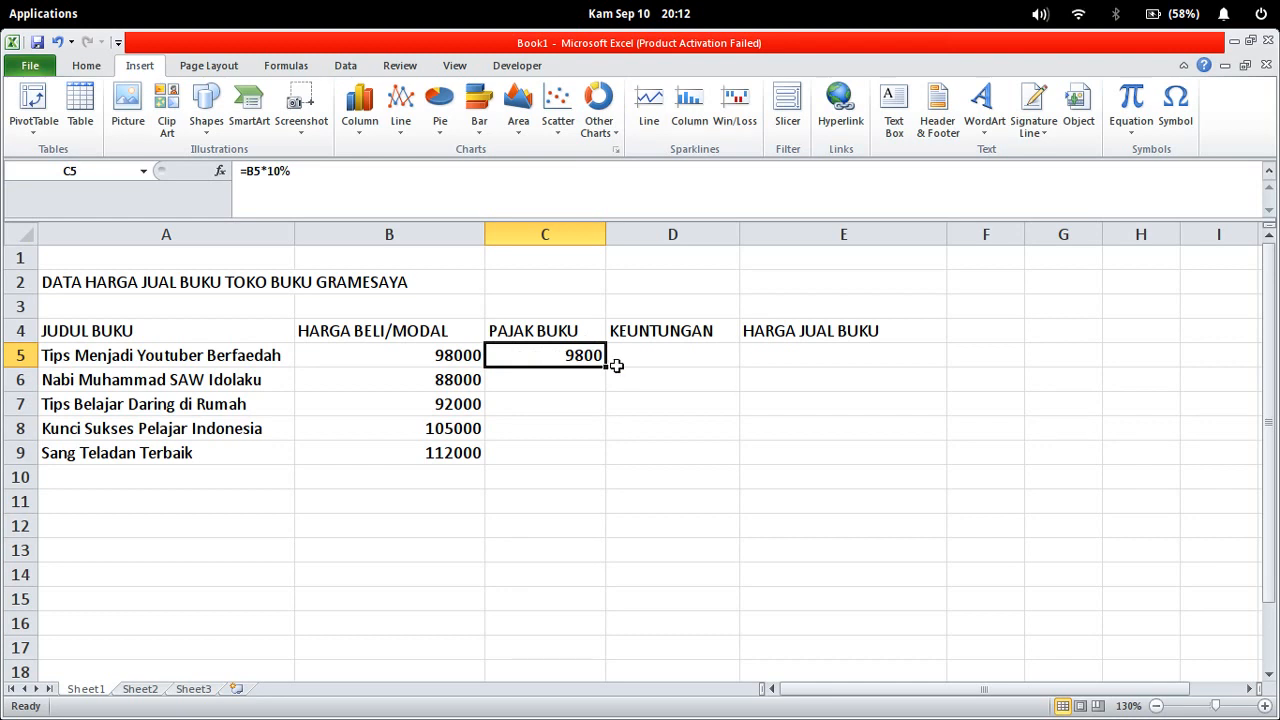
left_click(536, 385)
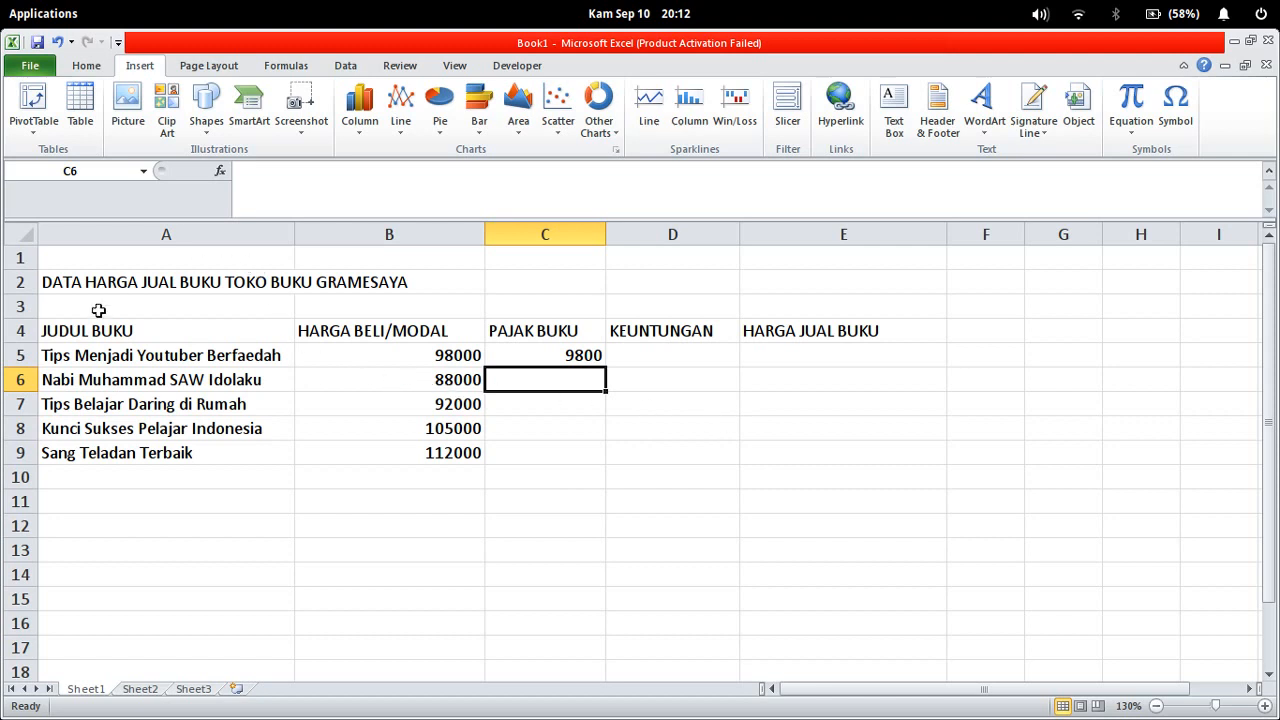
left_click(416, 383)
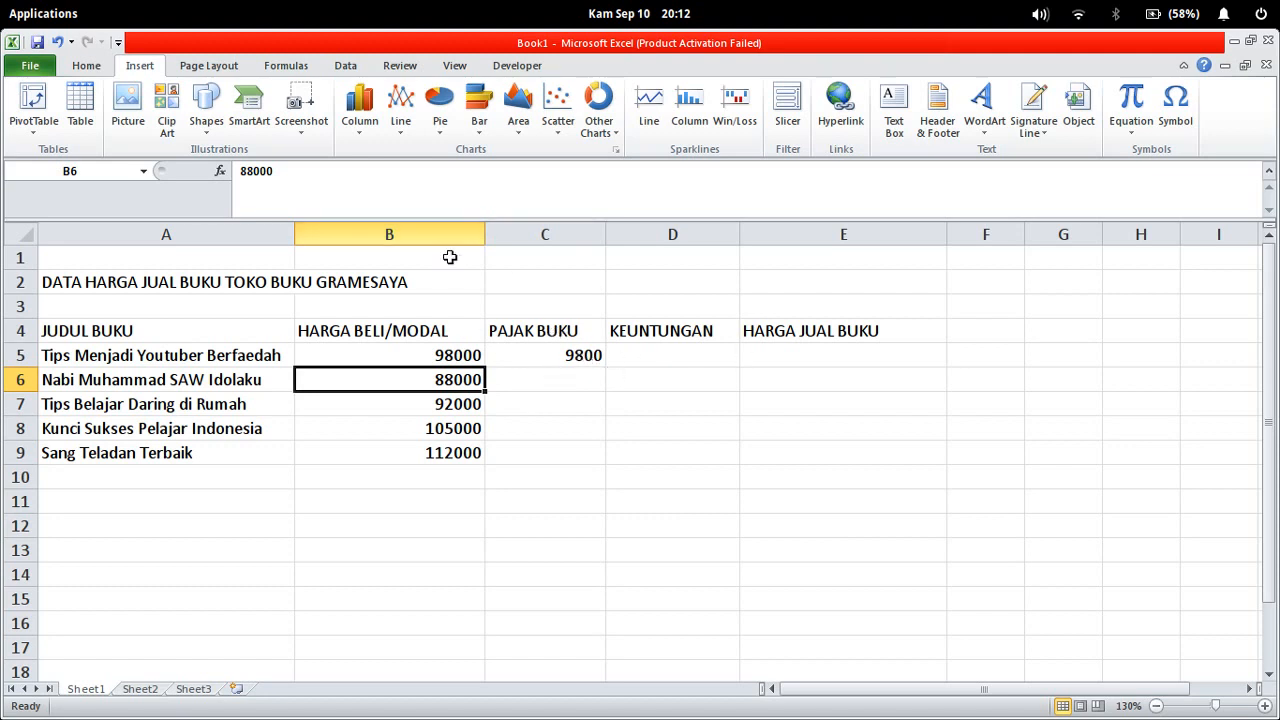
left_click(526, 385)
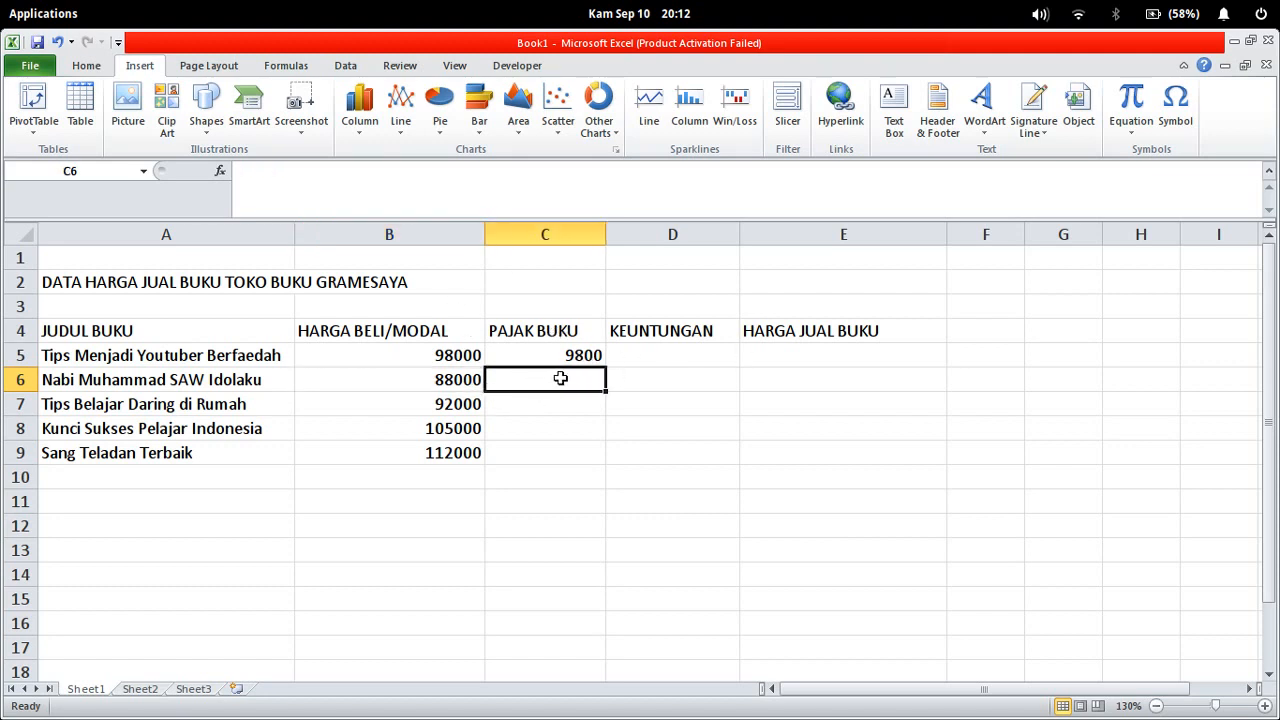
type("=B")
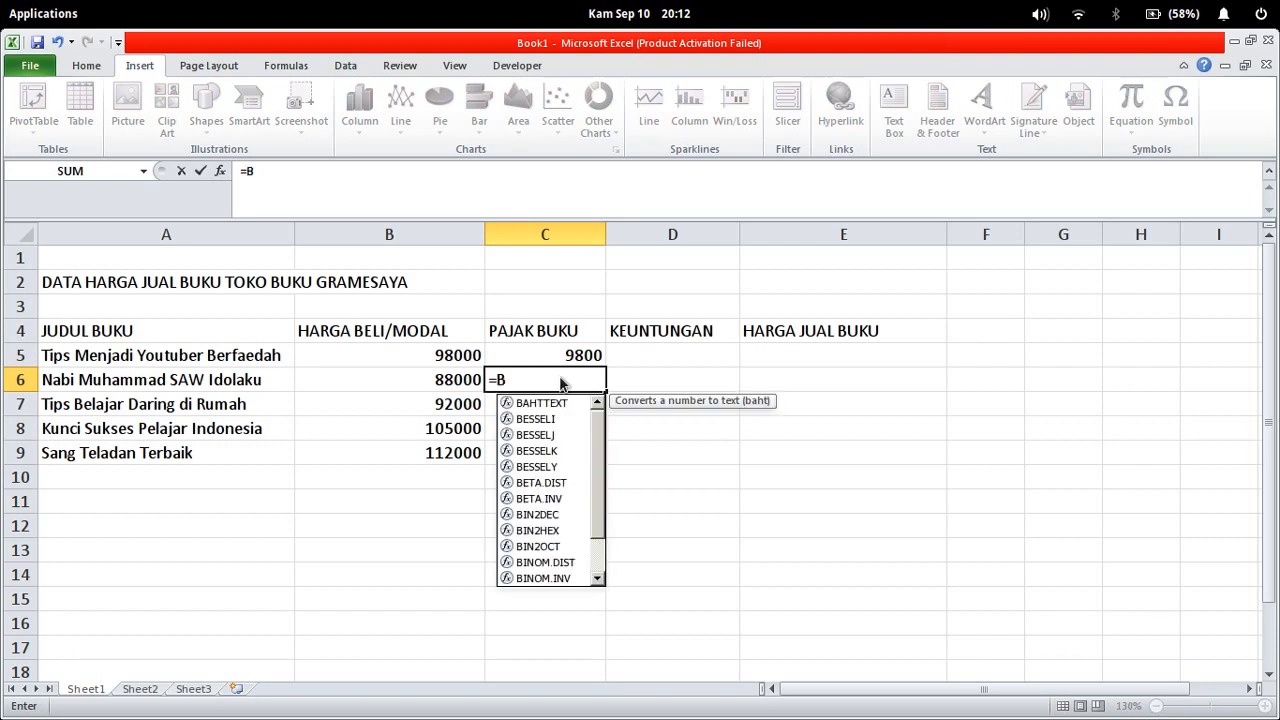
type("6*")
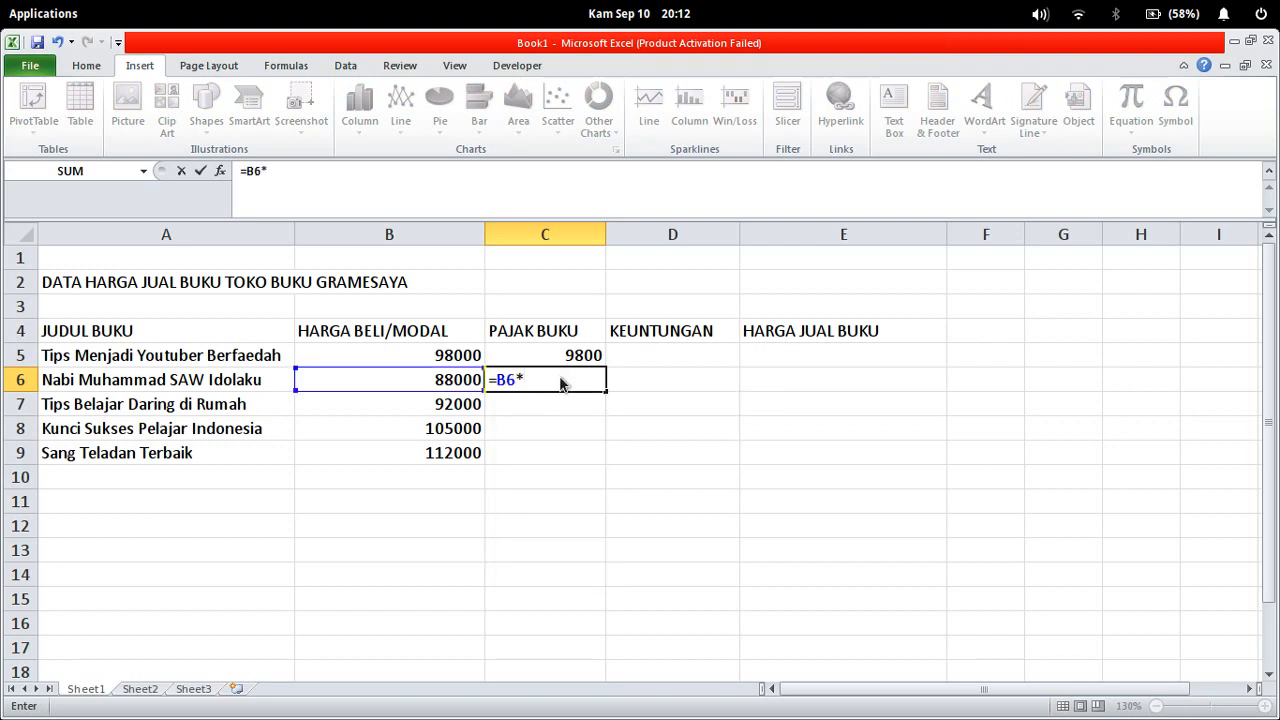
type("10%")
key("BackSpace")
key("BackSpace")
key("BackSpace")
key("BackSpace")
key("BackSpace")
key("BackSpace")
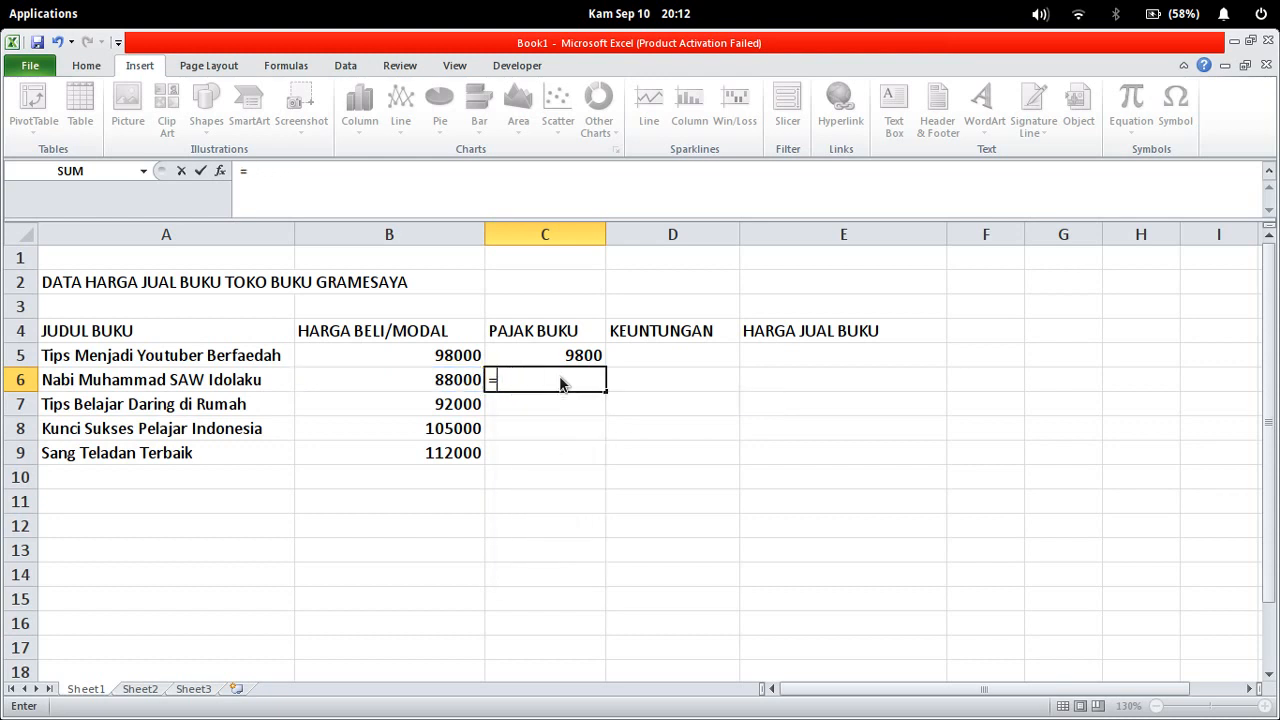
key("BackSpace")
key("Return")
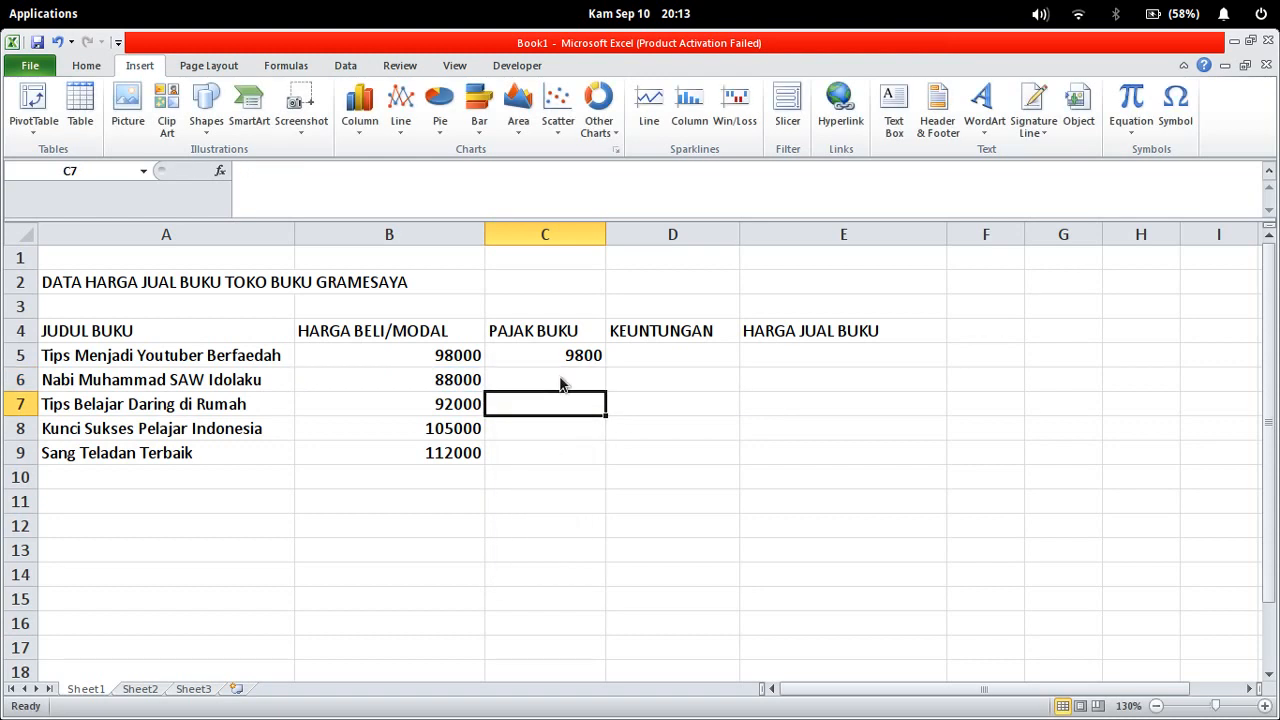
left_click(553, 375)
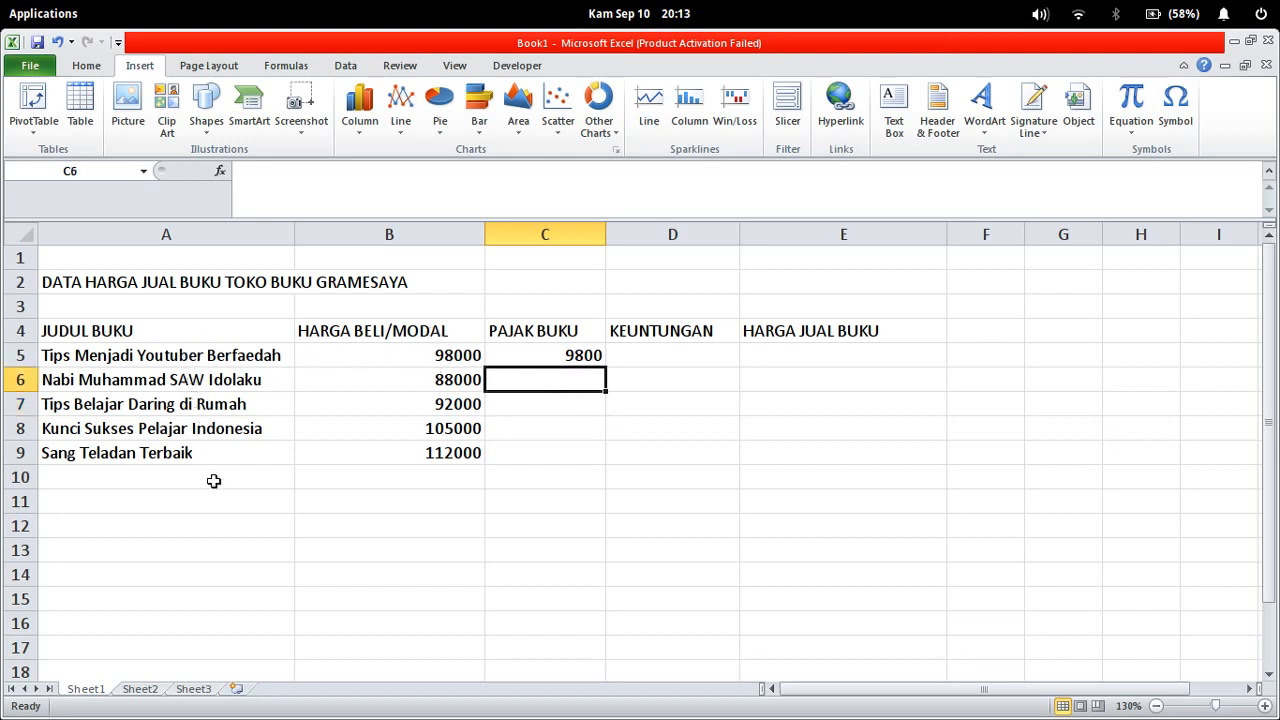
mouse_move(521, 669)
left_click(160, 356)
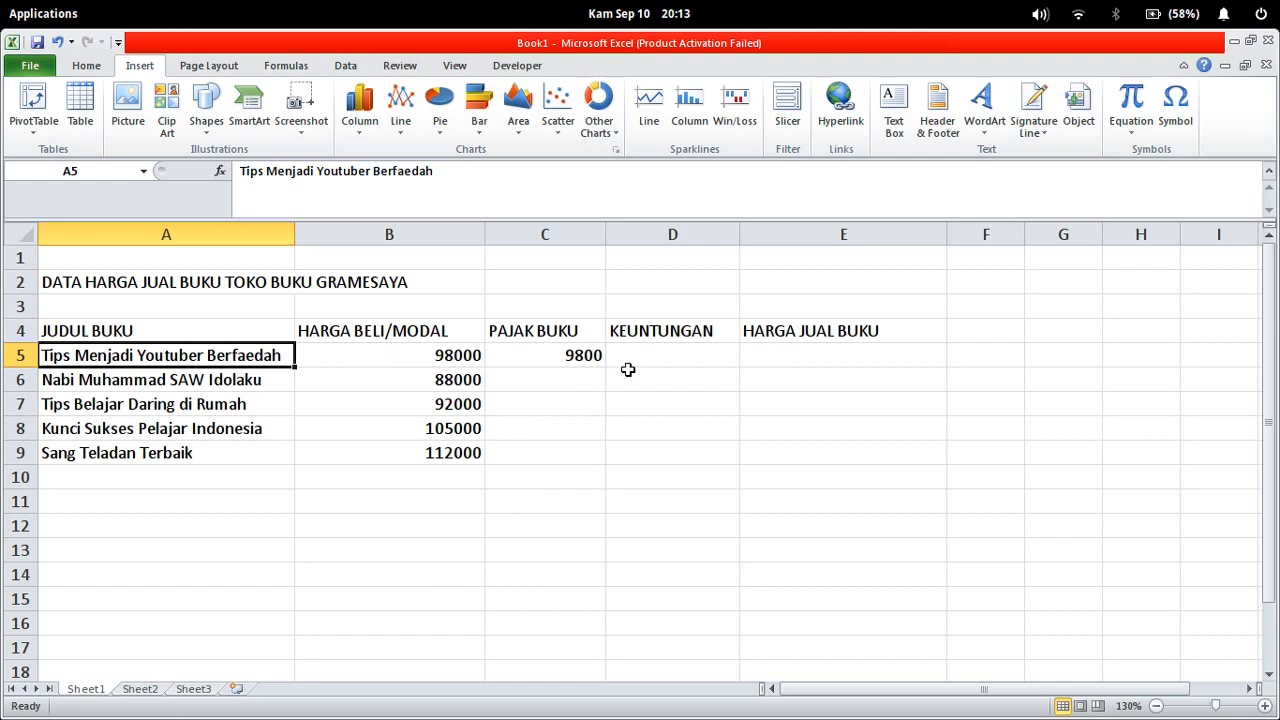
left_click(570, 361)
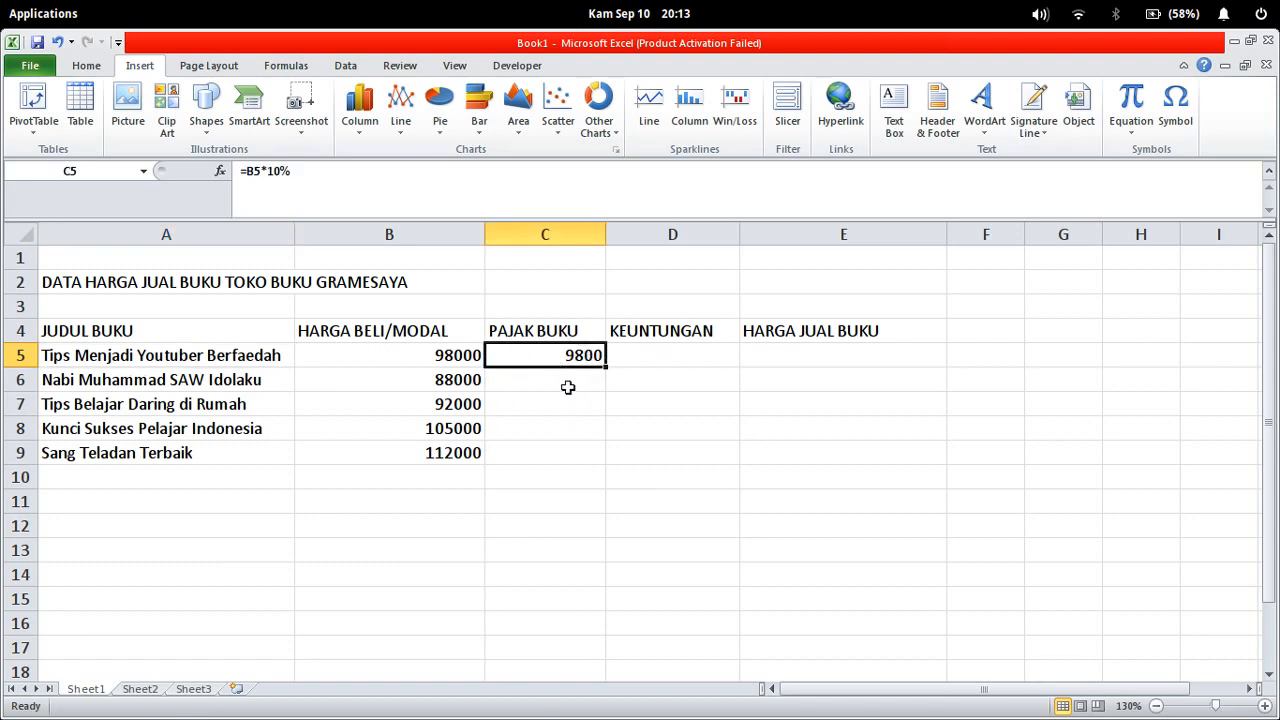
left_click(569, 380)
left_click(578, 358)
left_click(574, 385)
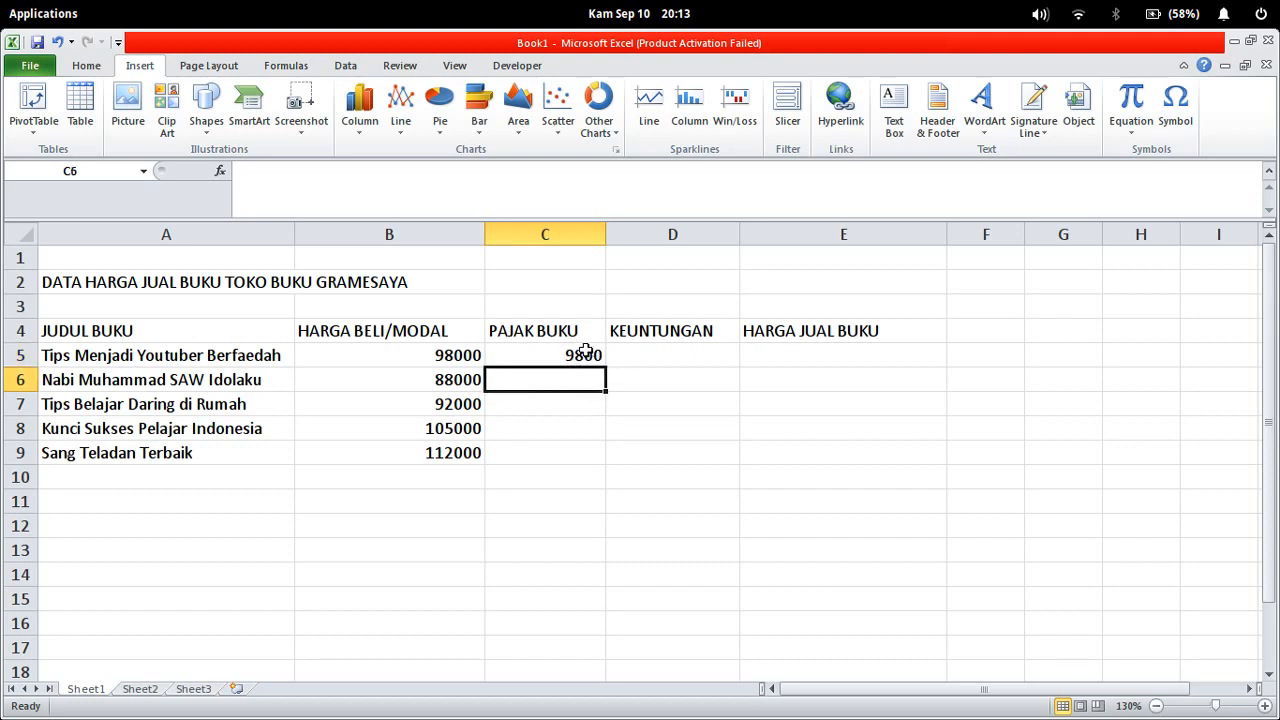
Step: Fill the tax formula from cell C5 down through C9 for the remaining books
left_click(588, 355)
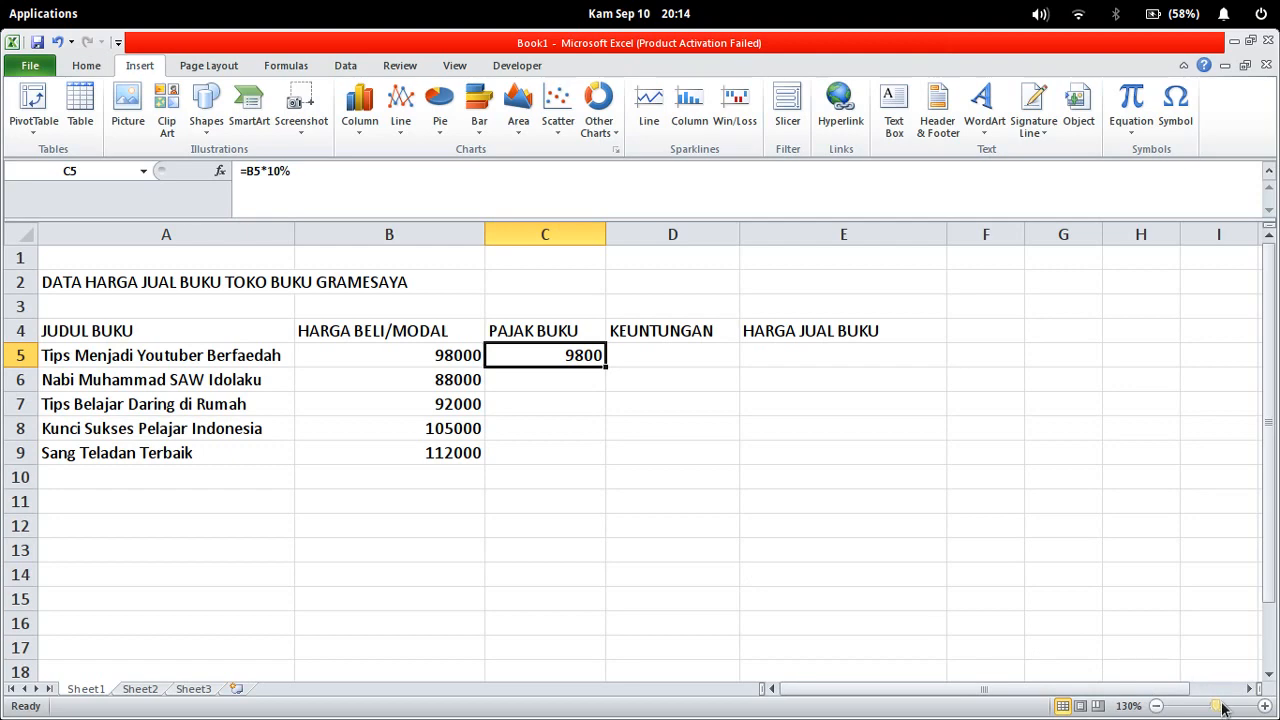
left_click_drag(1216, 706, 1222, 706)
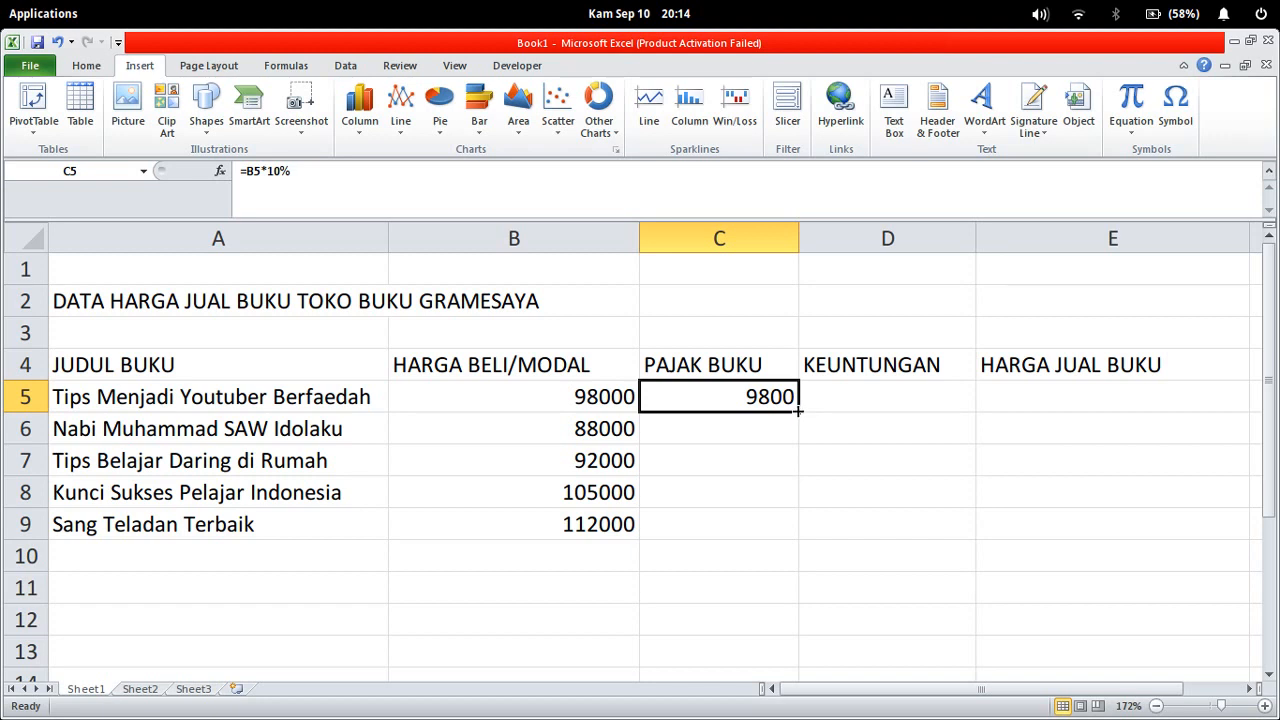
left_click_drag(798, 410, 798, 410)
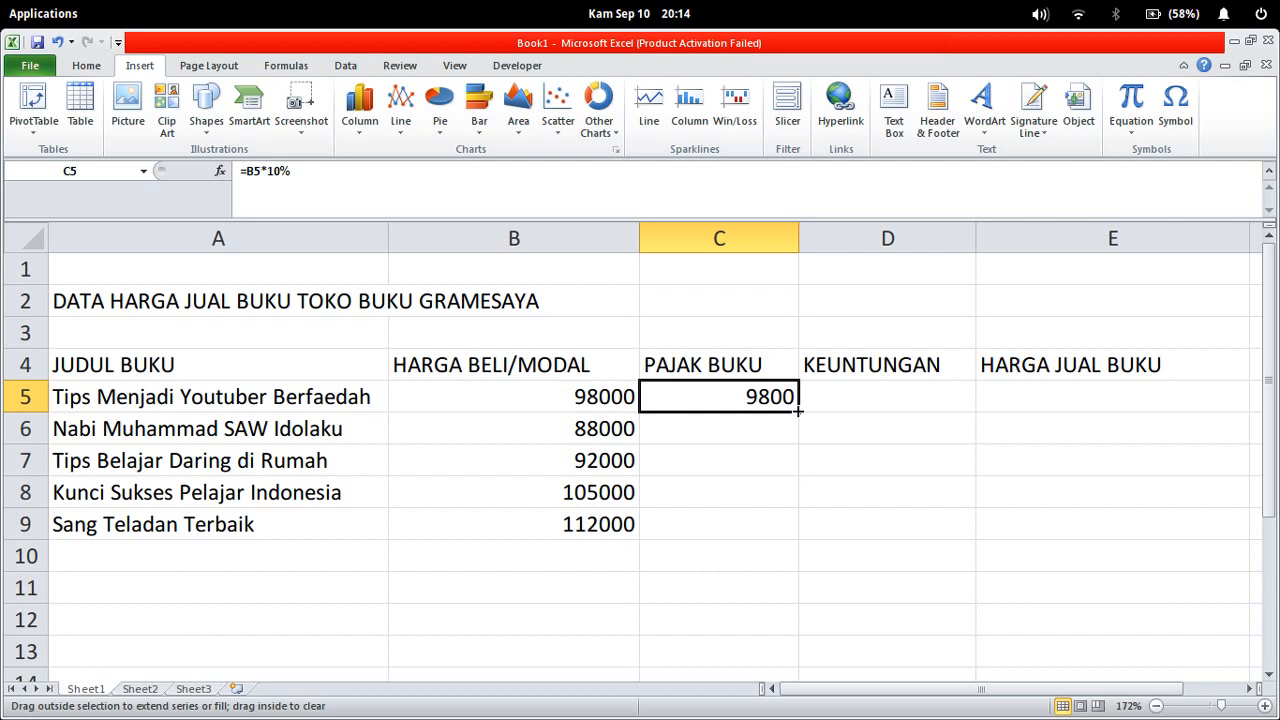
left_click_drag(798, 410, 814, 532)
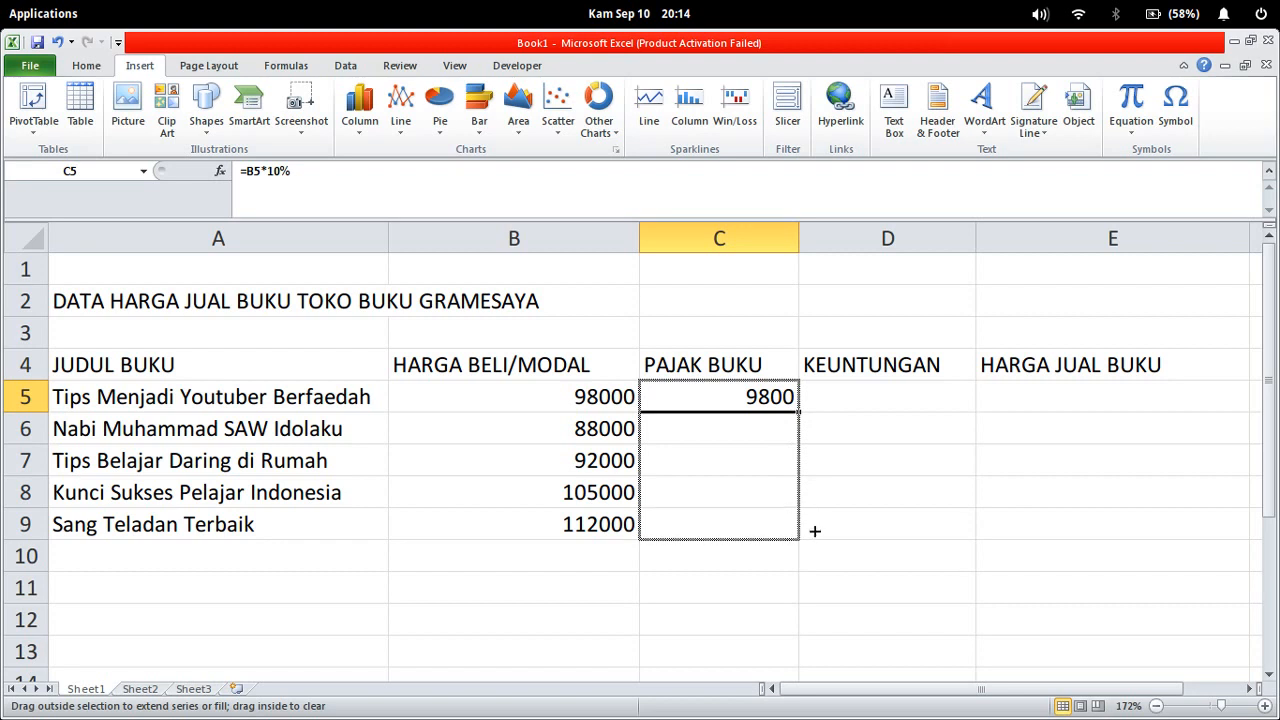
left_click_drag(815, 531, 801, 539)
left_click_drag(801, 539, 801, 540)
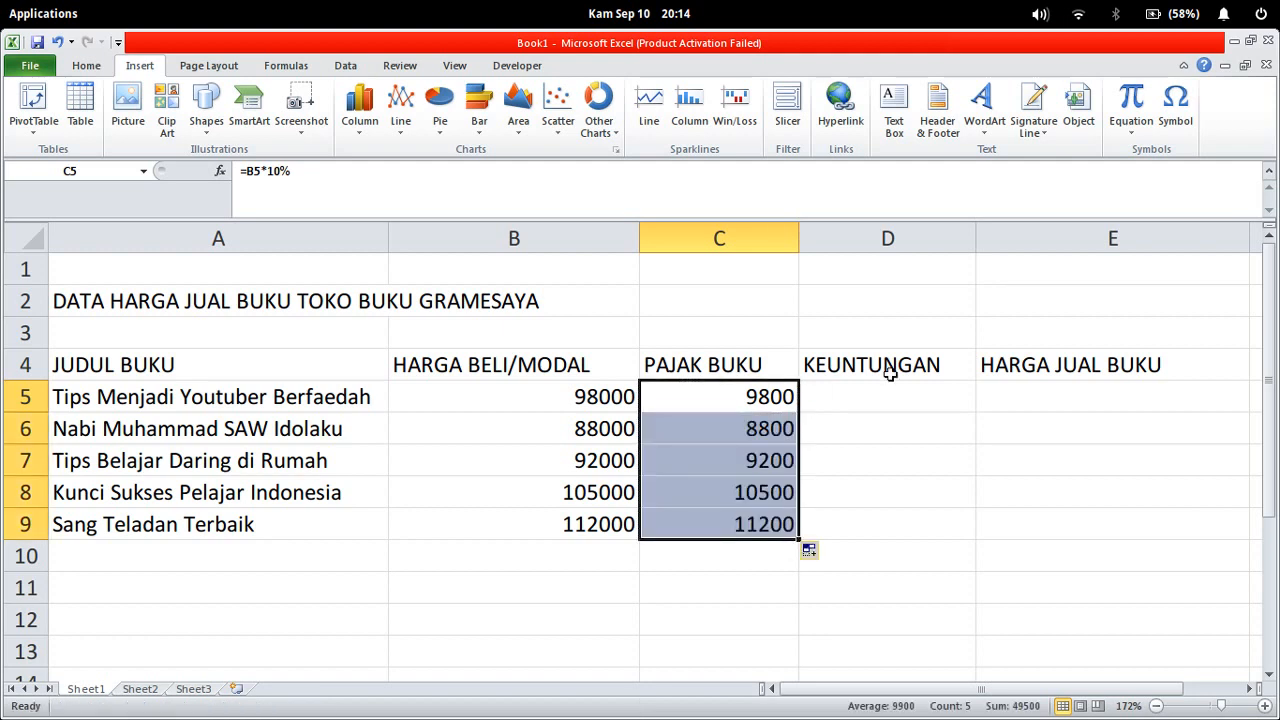
Step: Check the copied tax formulas cell by cell in the "PAJAK BUKU" column, C5 to C9
left_click(740, 500)
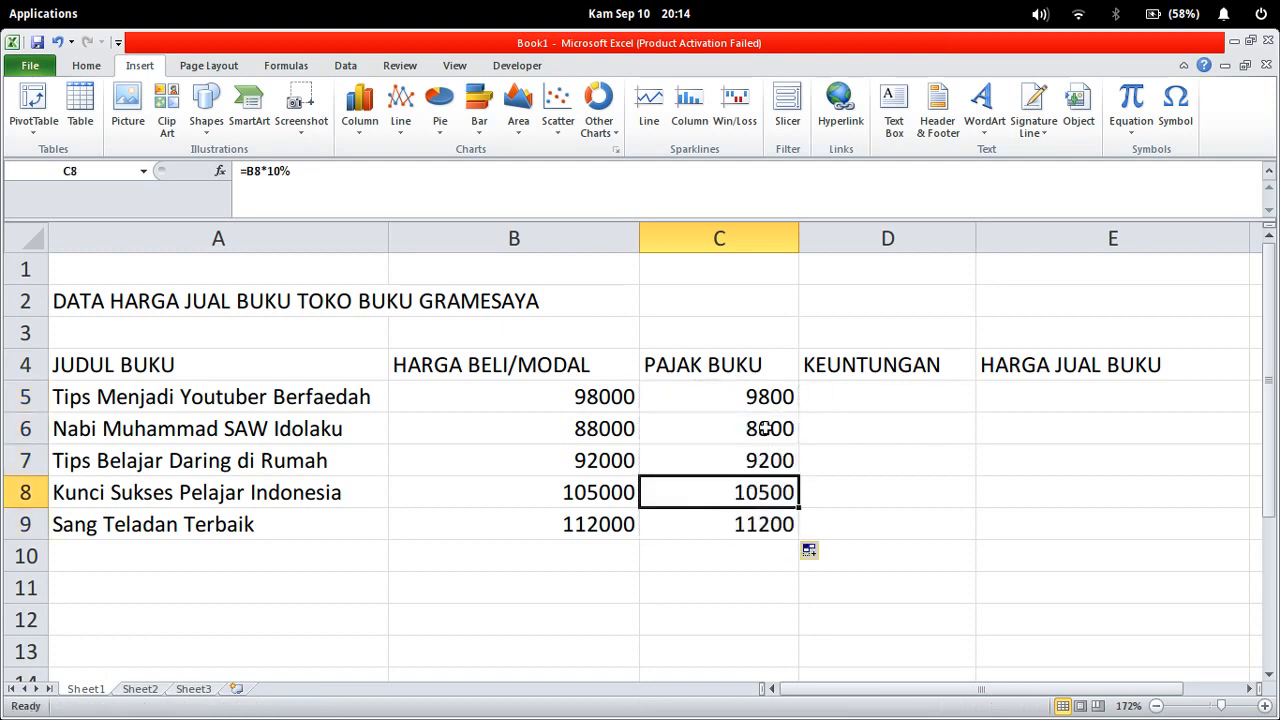
left_click(762, 428)
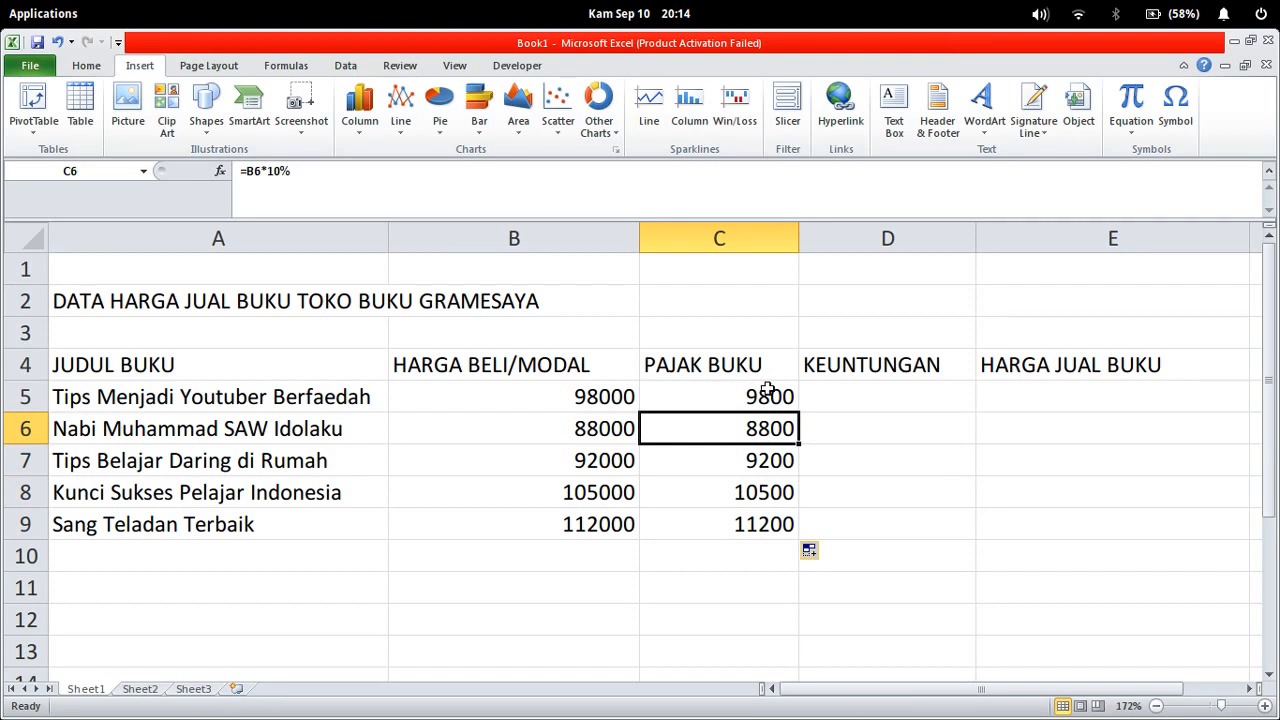
left_click(767, 396)
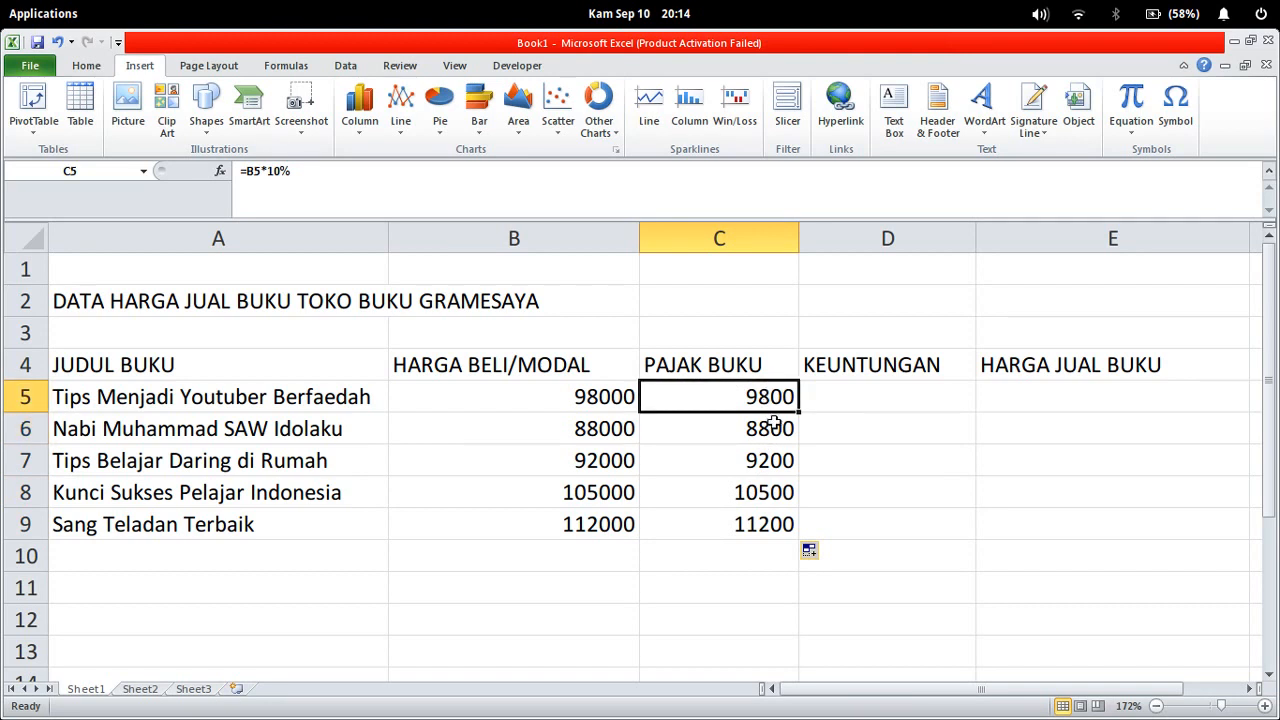
left_click(772, 426)
left_click(776, 458)
left_click(776, 524)
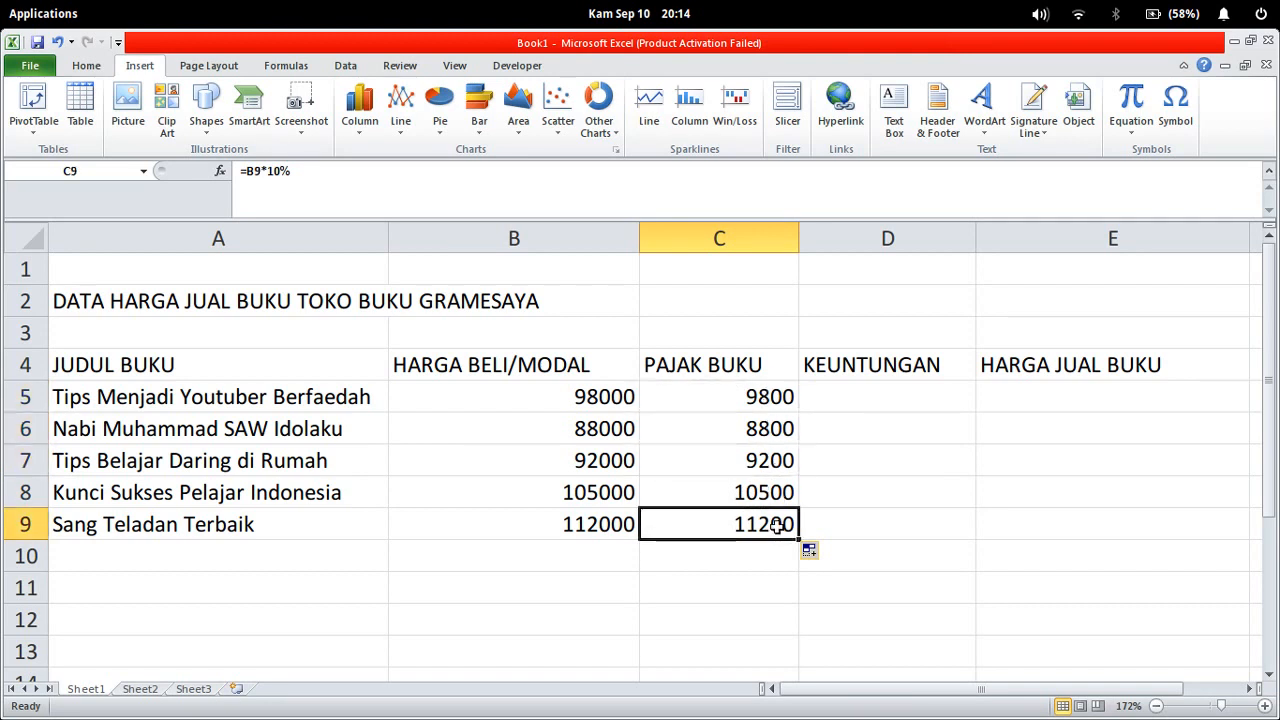
left_click(770, 428)
left_click(810, 450)
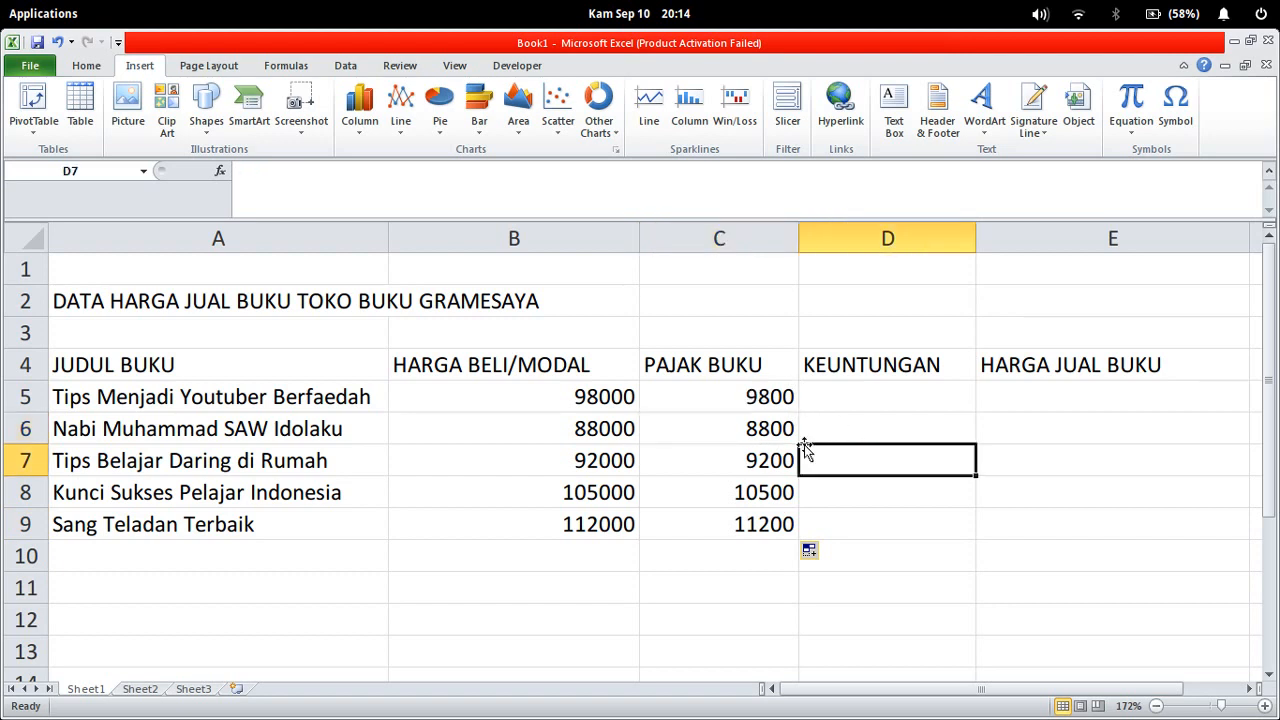
left_click(706, 429)
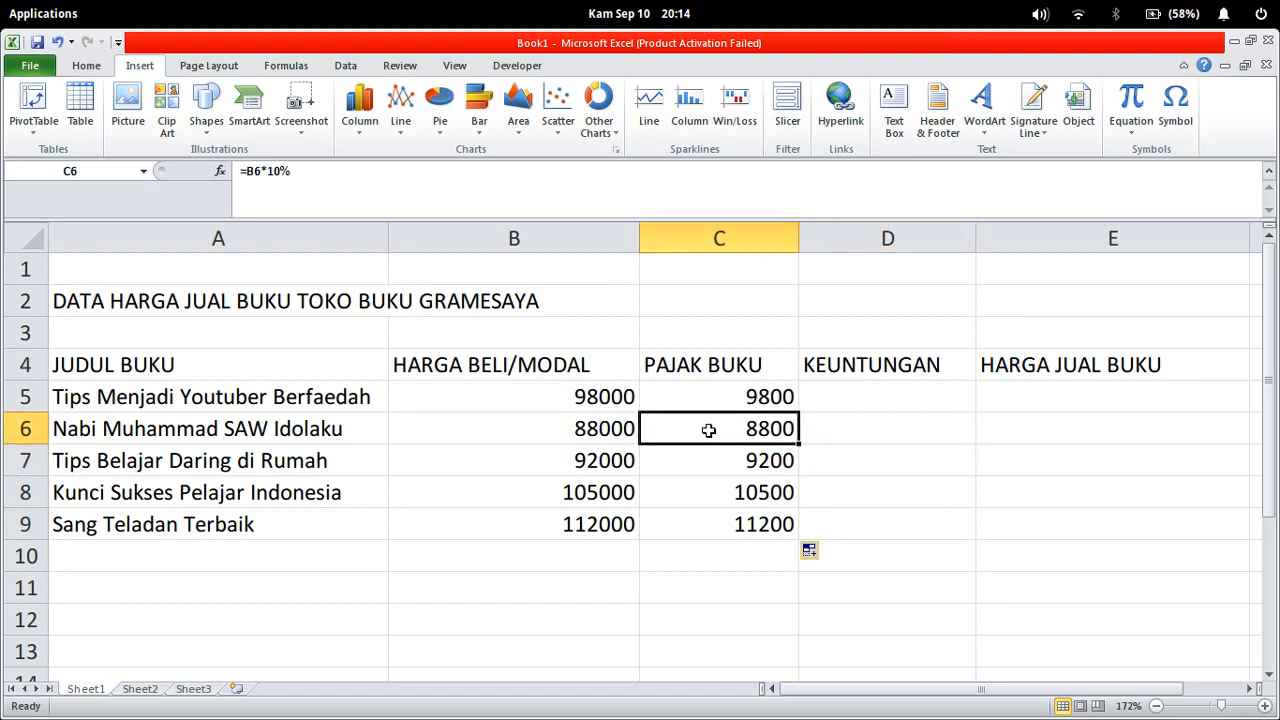
Step: Inspect the purchase price references inside the tax formulas in C6 and C7, and compare them with the formulas in the other tax cells
double_click(770, 430)
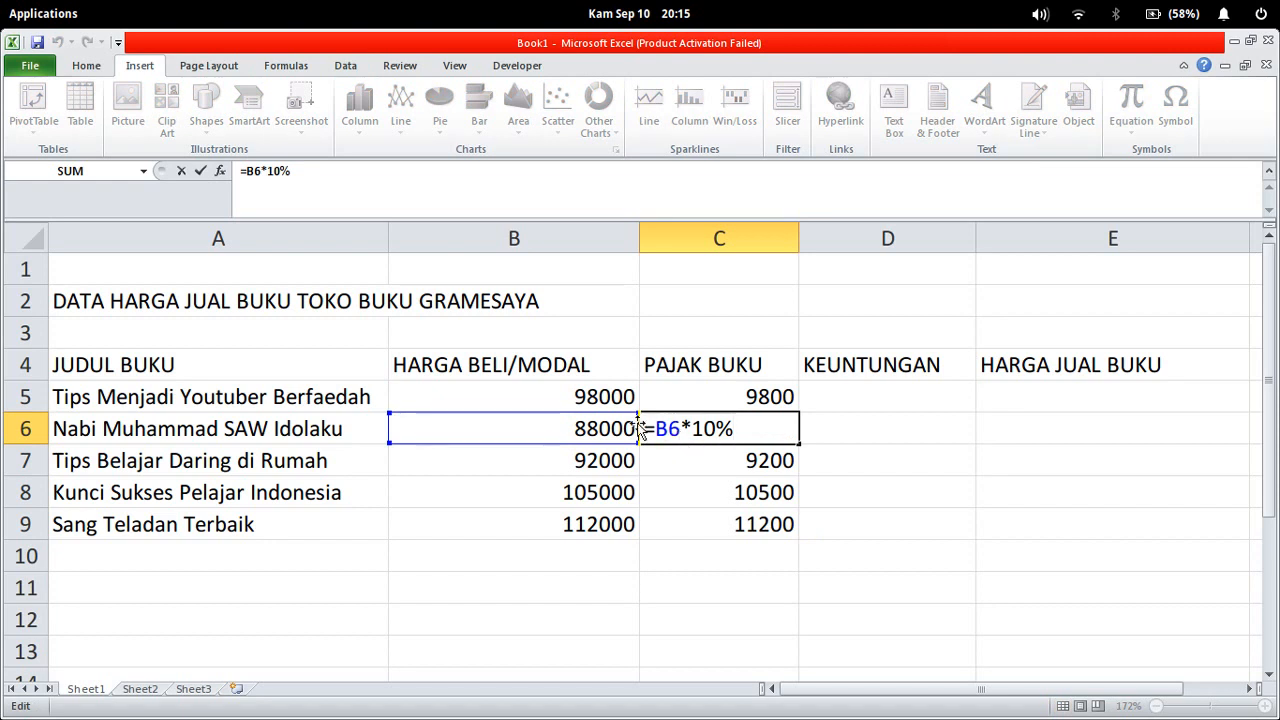
left_click(760, 452)
double_click(740, 466)
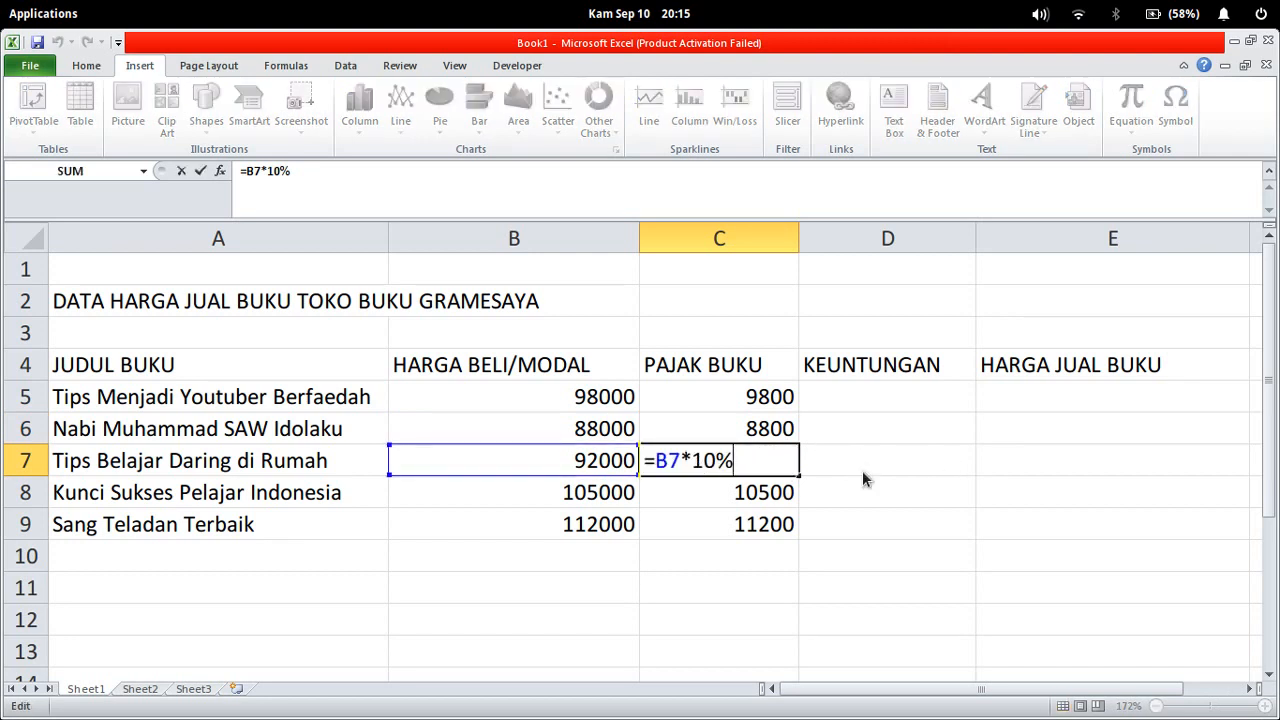
key("Return")
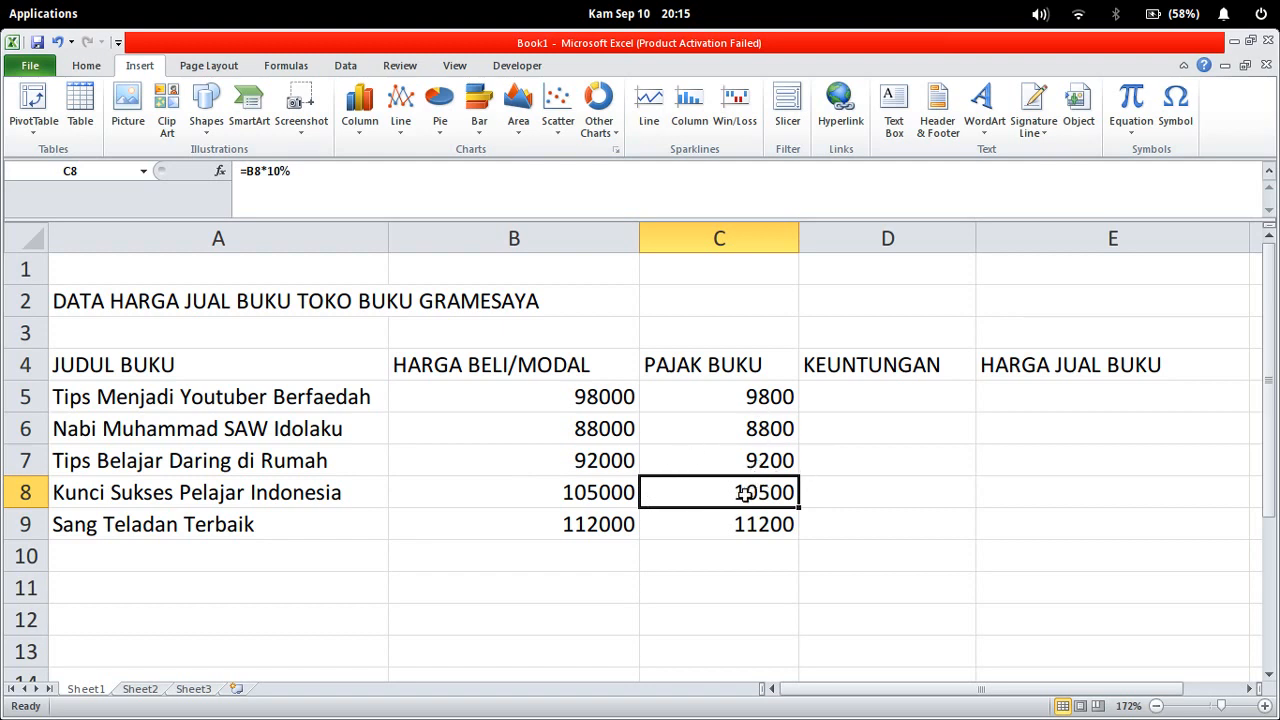
left_click(772, 436)
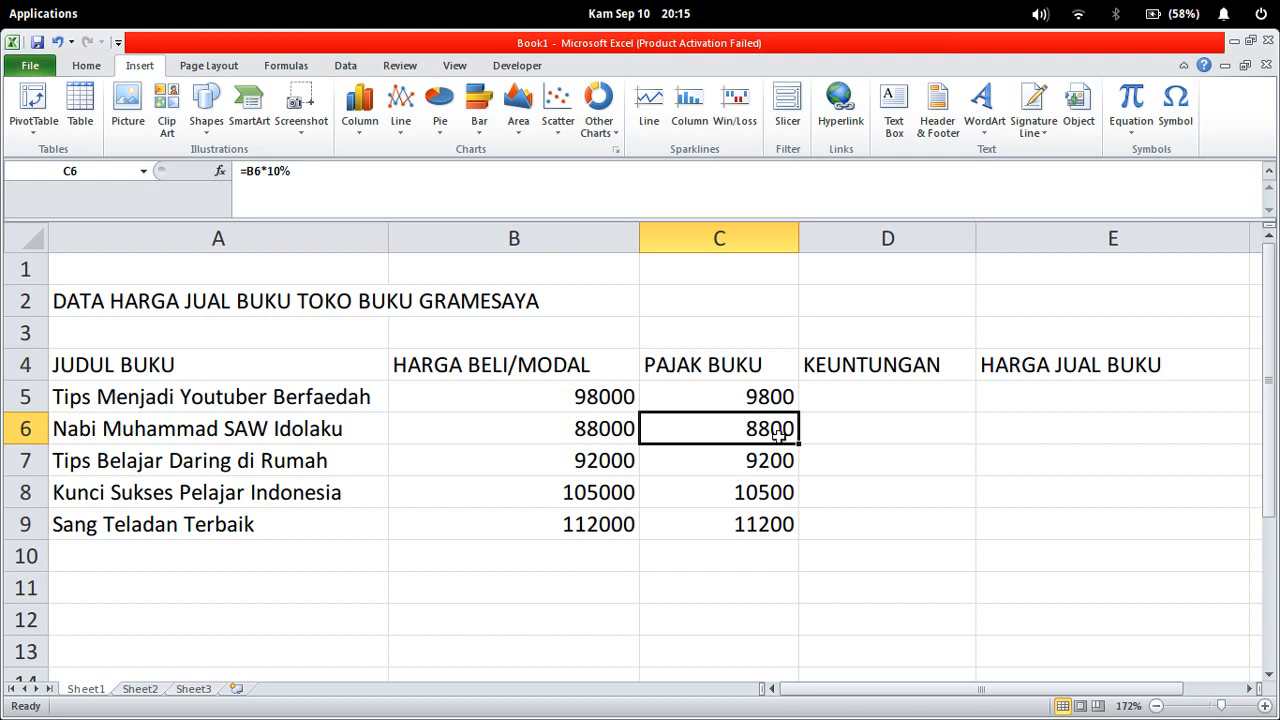
left_click(885, 405)
left_click(756, 404)
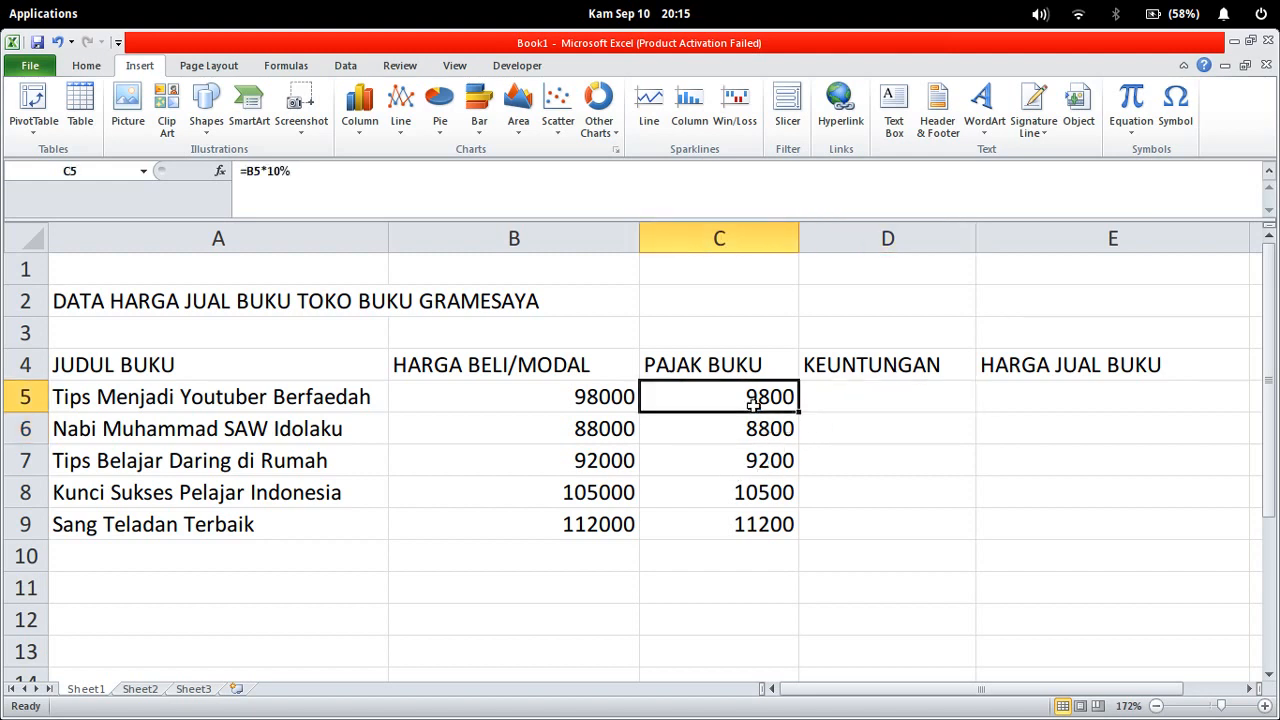
left_click(750, 523)
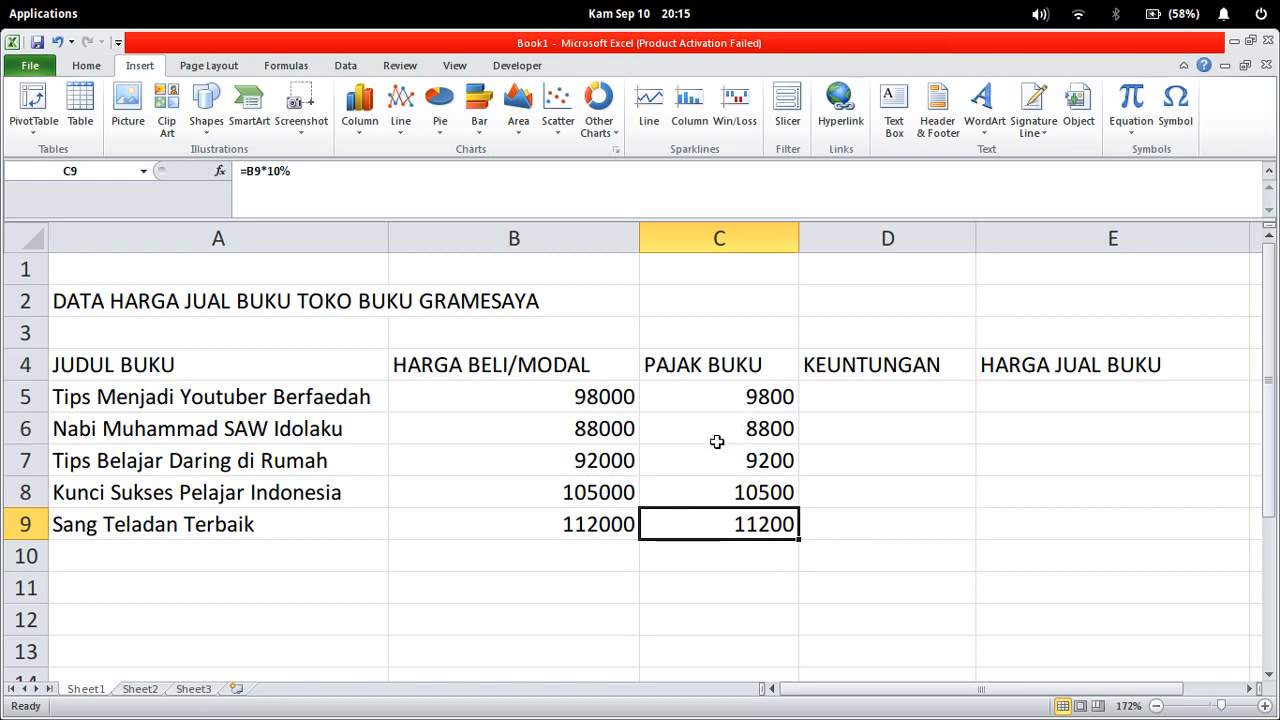
left_click(774, 493)
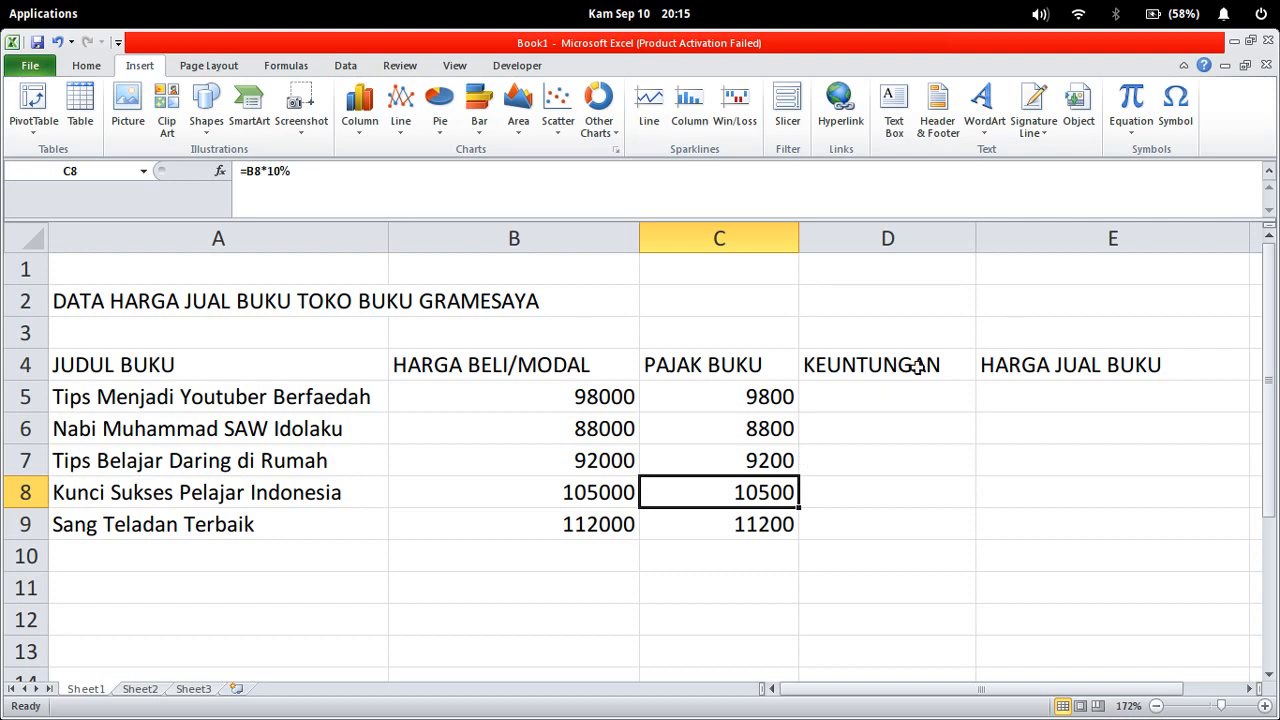
left_click(722, 403)
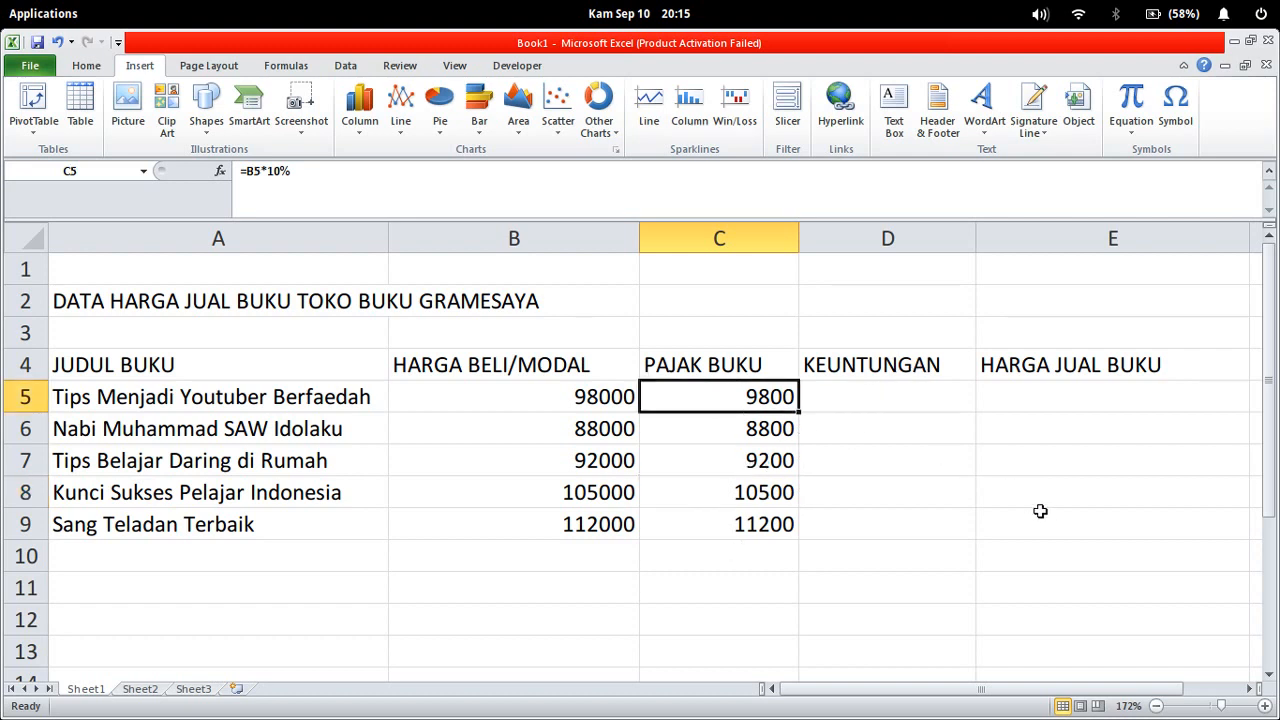
Step: Enter the profit formula =B5*20% in D5, picking the purchase price cell as the reference
left_click(885, 400)
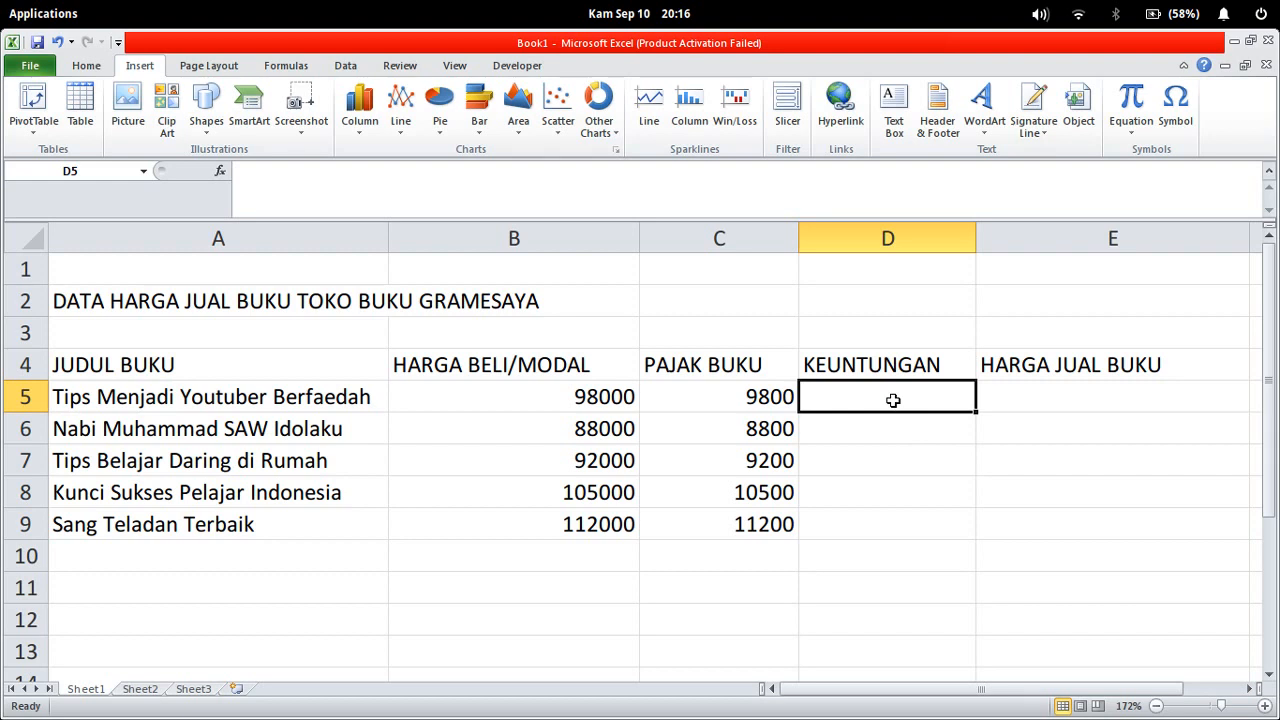
type("=")
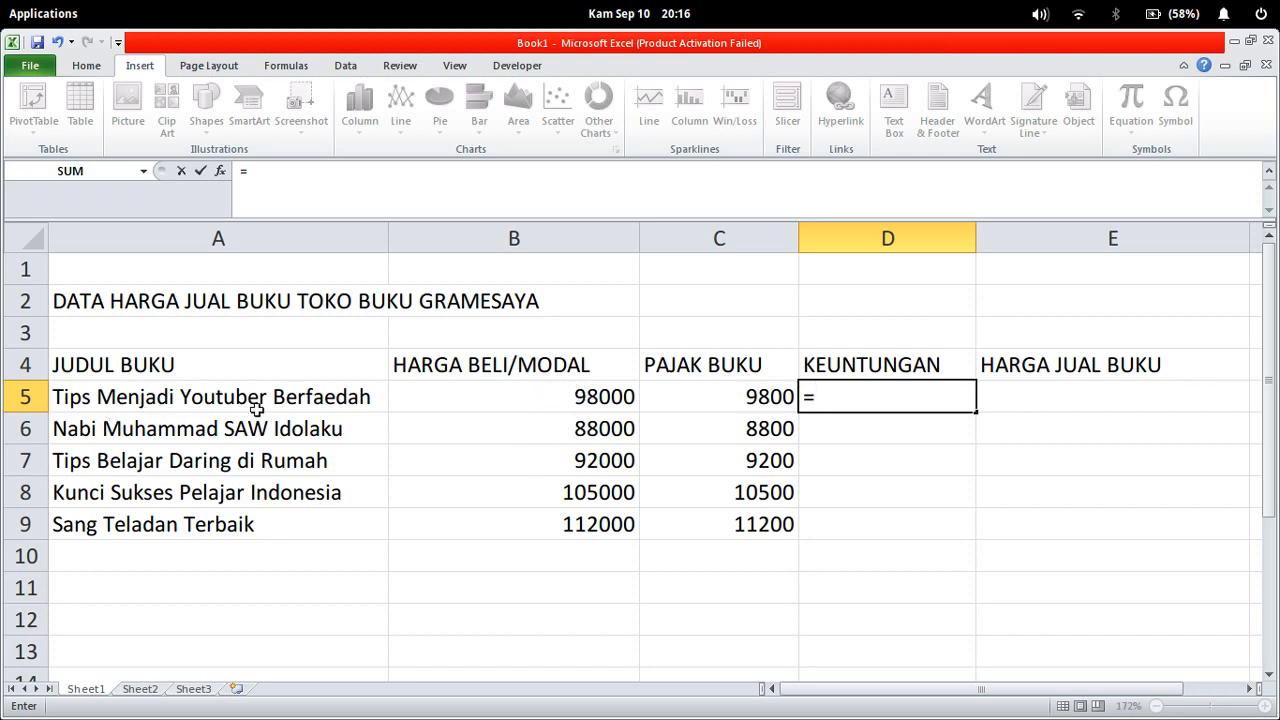
left_click(586, 395)
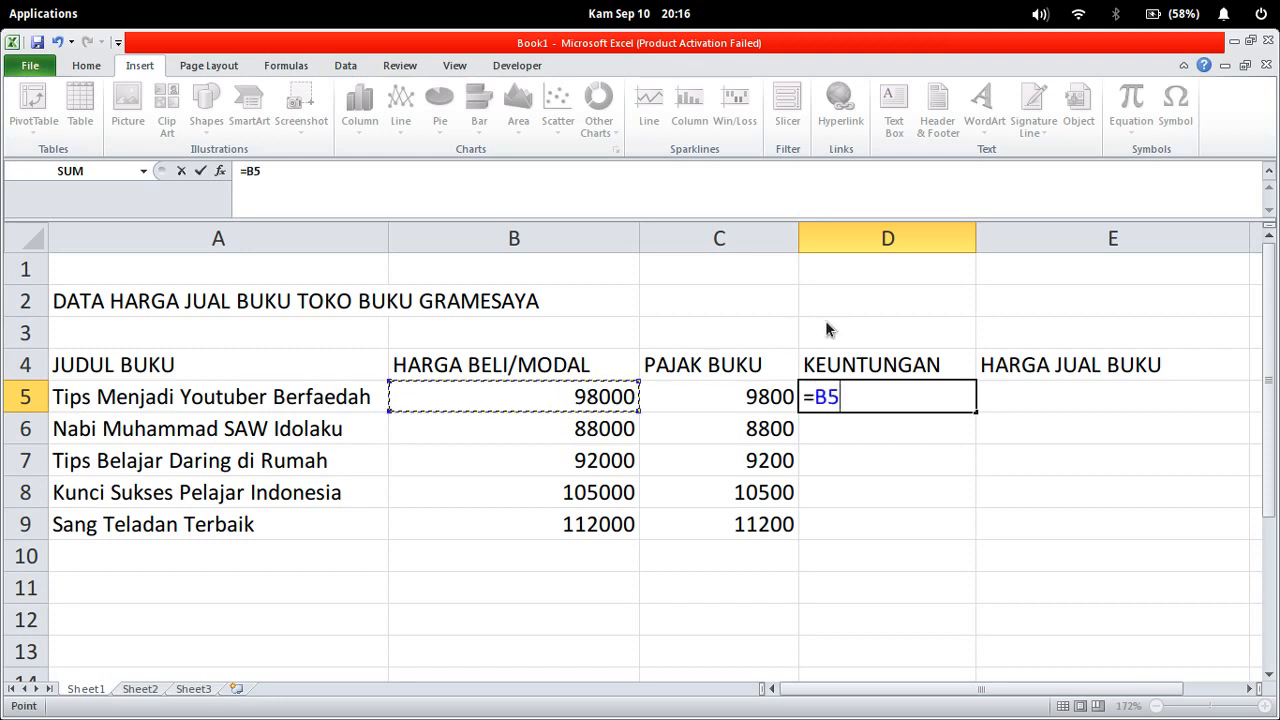
type("*")
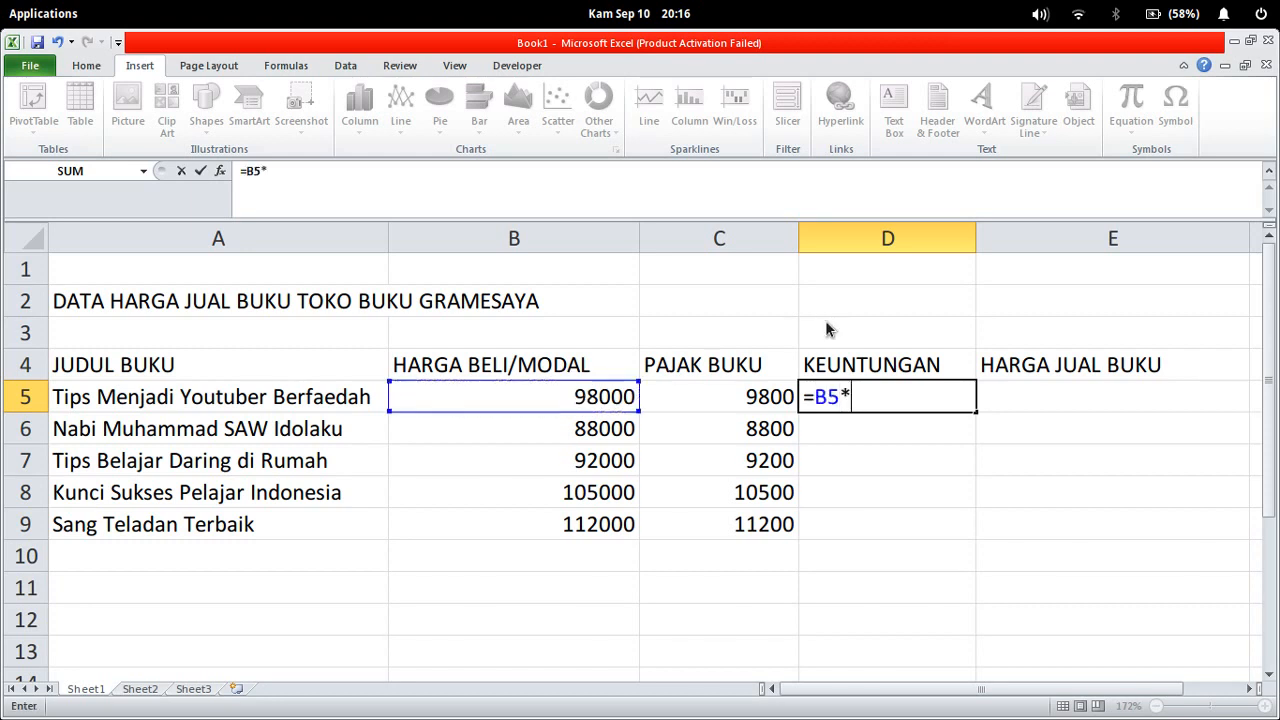
type("20%")
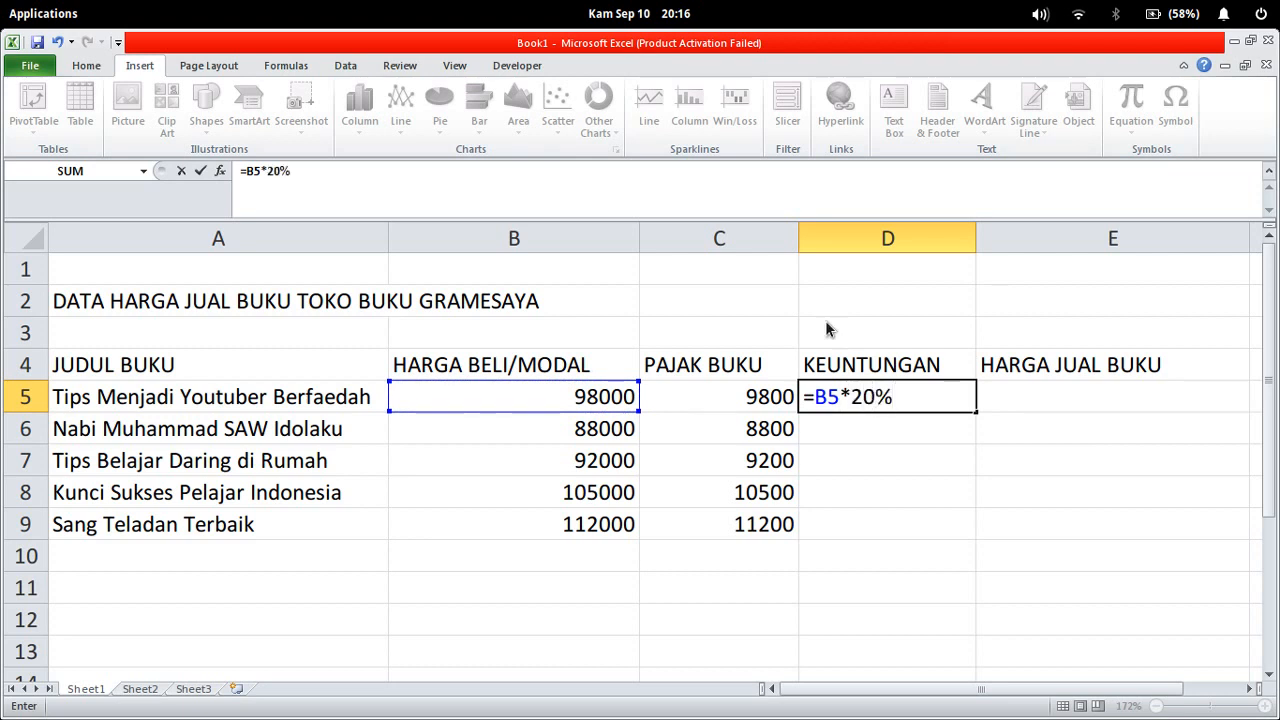
left_click(855, 398)
key("Return")
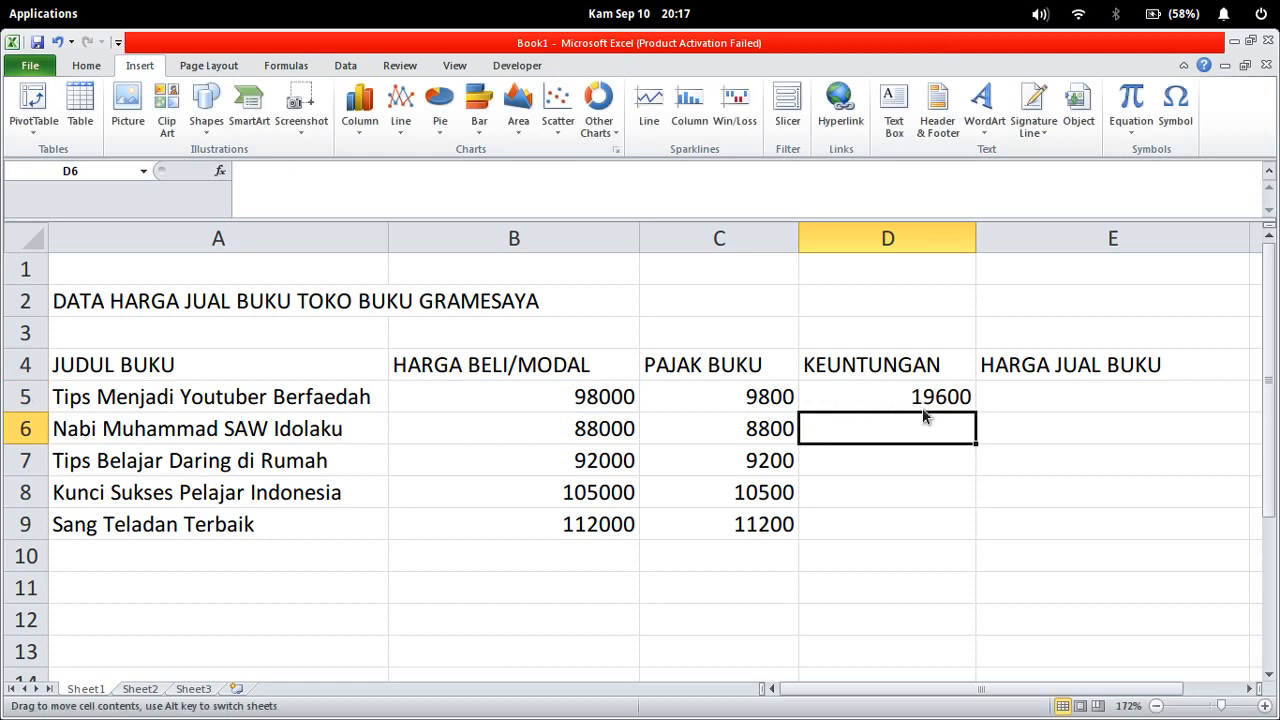
Step: Fill the profit formula from D5 down through D9 and check the copied formulas in the "KEUNTUNGAN" column
left_click(903, 396)
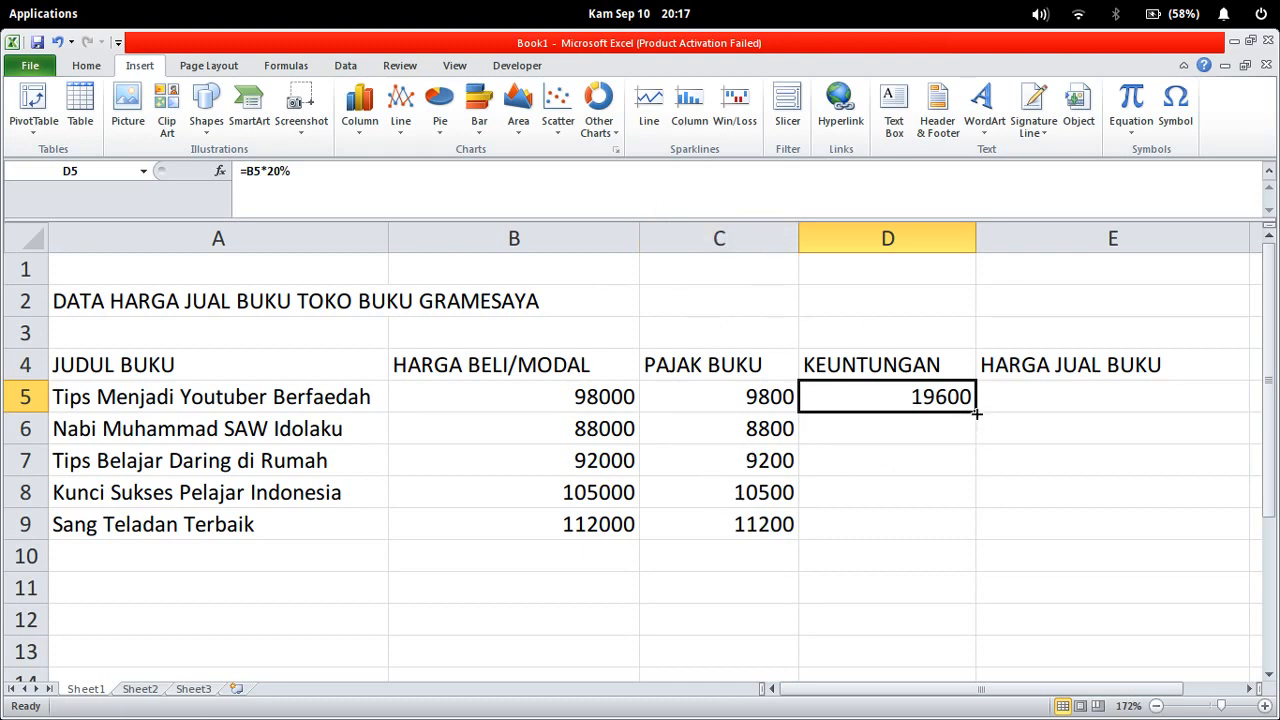
left_click_drag(977, 411, 957, 538)
left_click(930, 405)
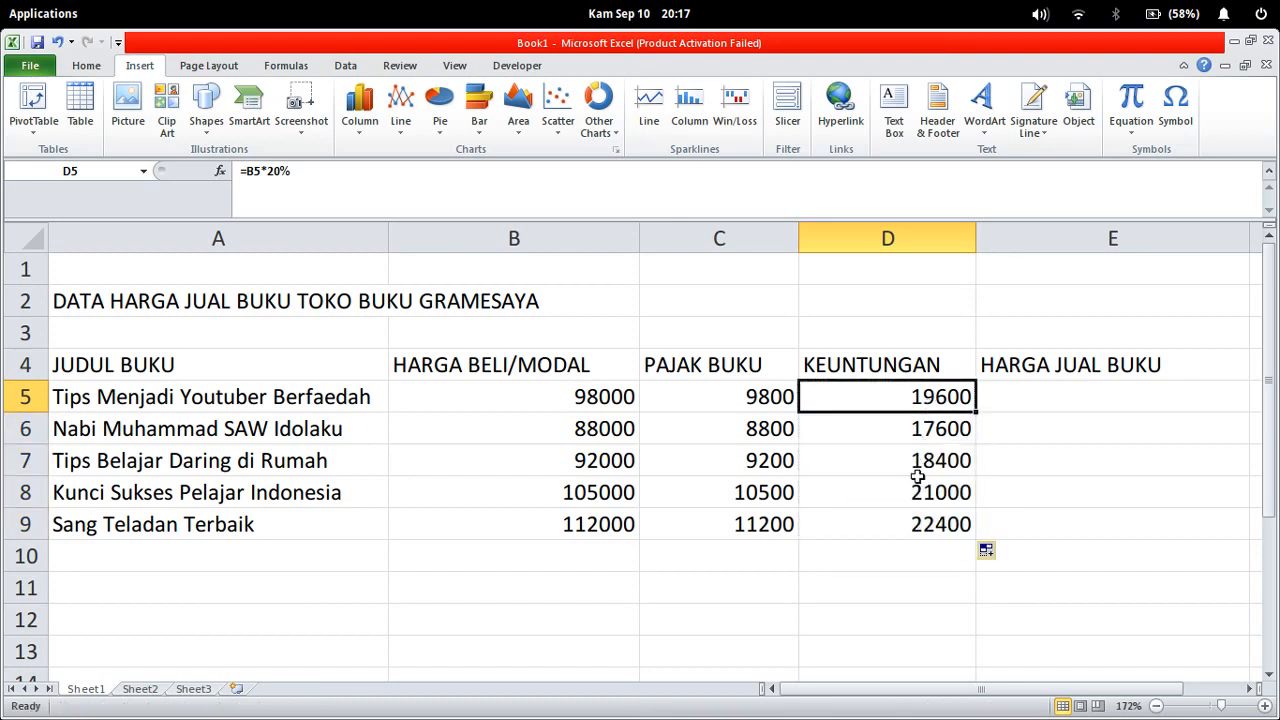
left_click(917, 490)
left_click(916, 530)
left_click(925, 492)
left_click(929, 428)
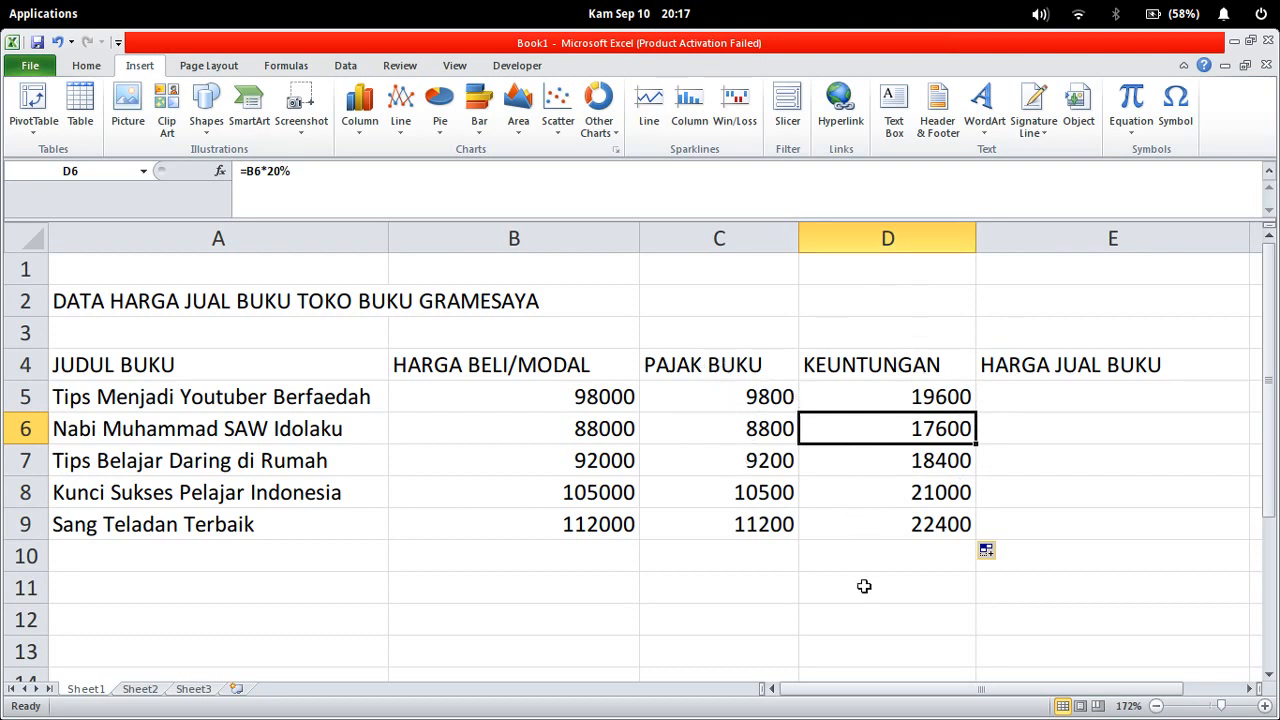
Step: Review the first book's purchase price, tax and profit cells, B5 to D5, as the components of its selling price
left_click(1050, 402)
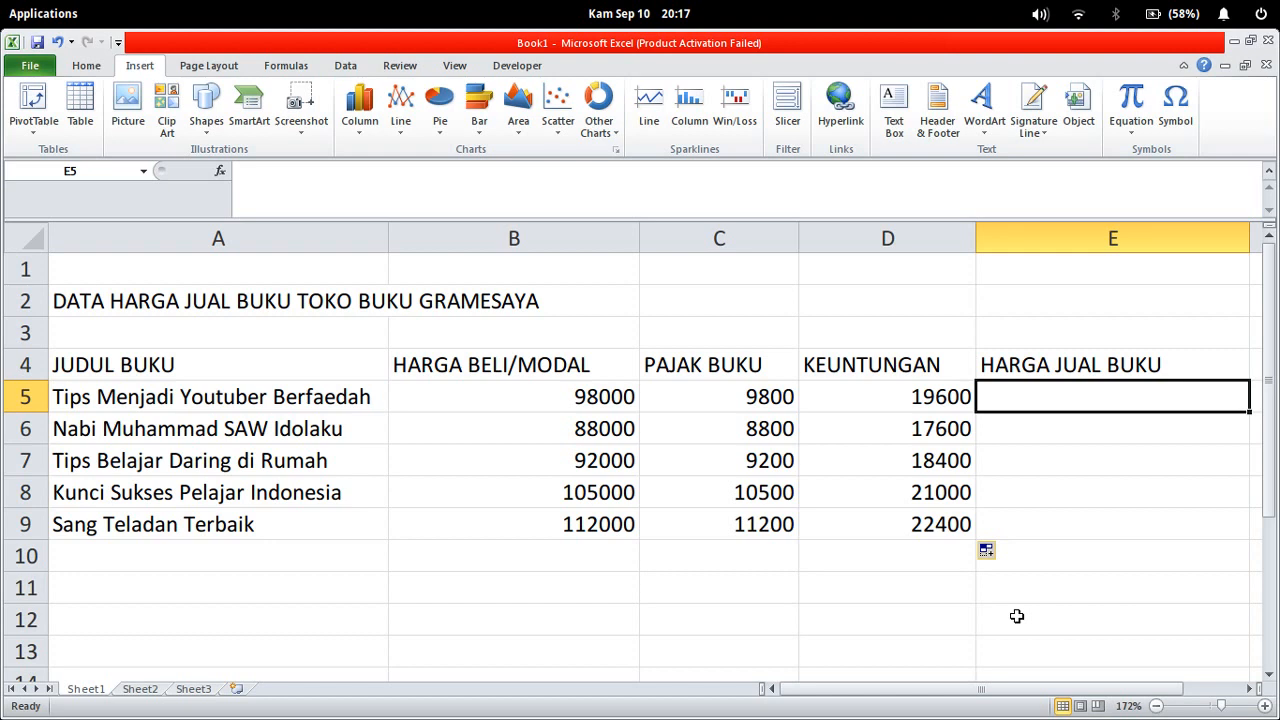
left_click(606, 398)
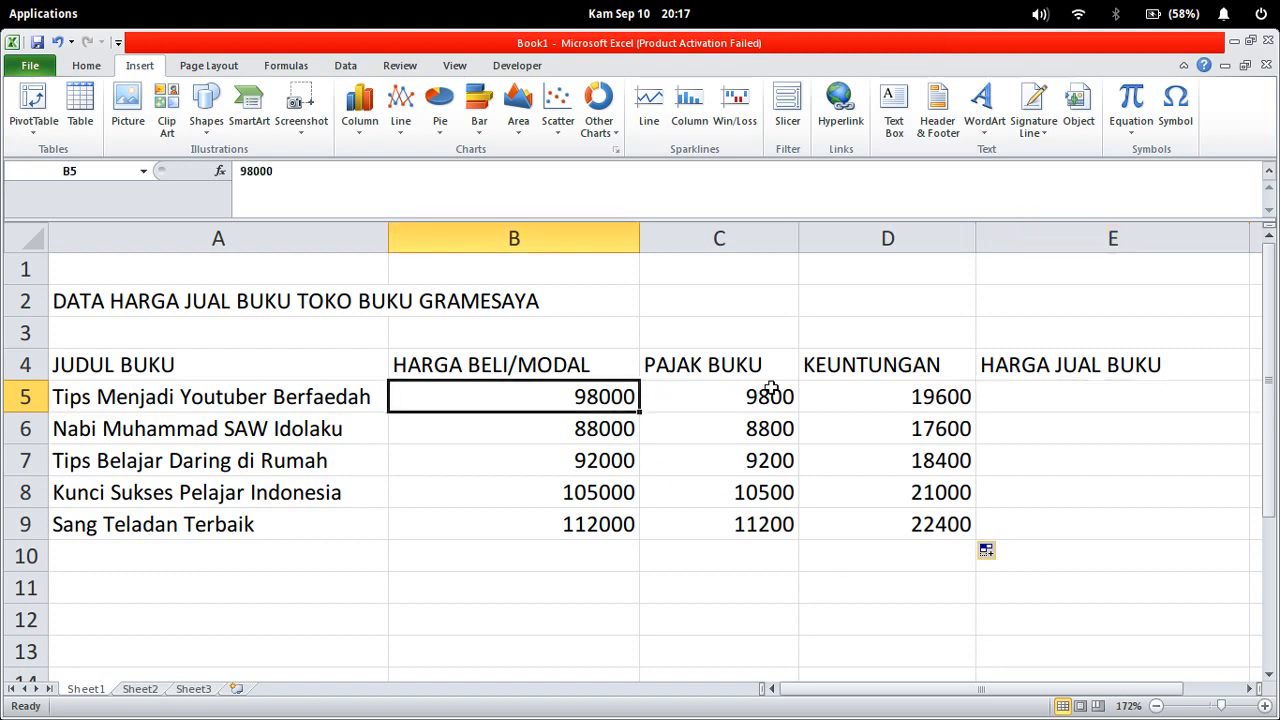
left_click(803, 386)
left_click(772, 396)
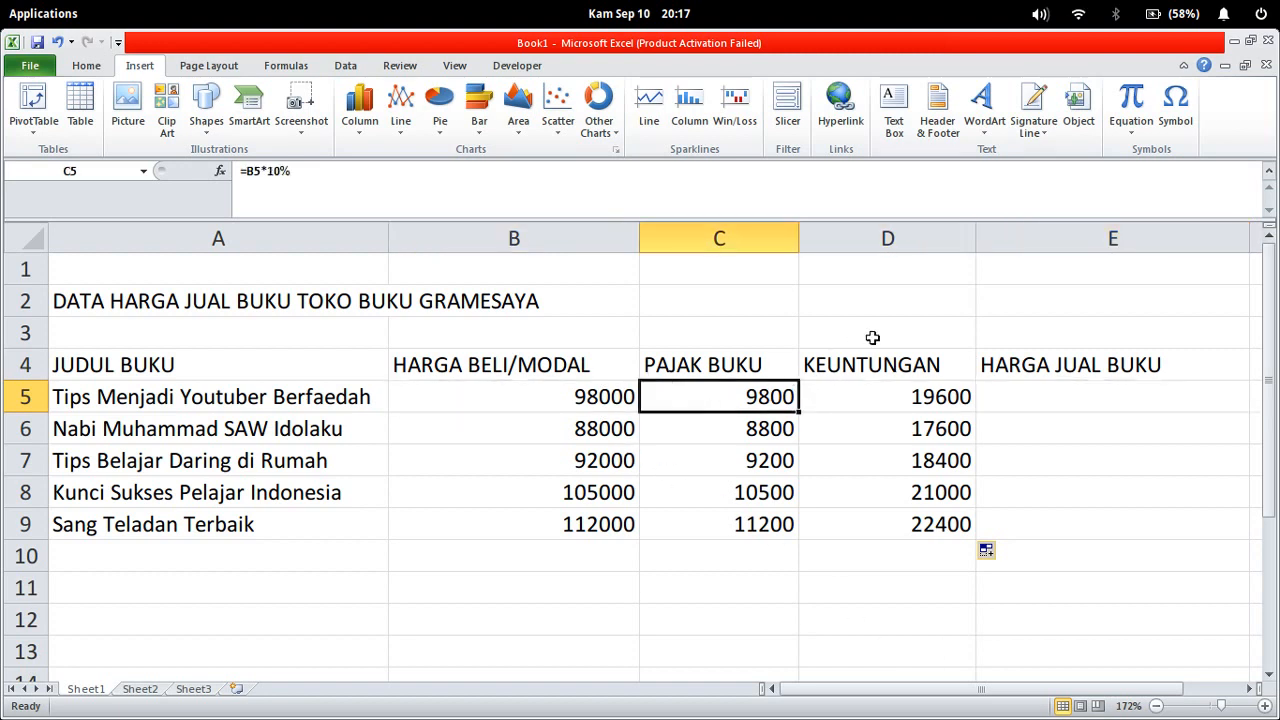
left_click(951, 385)
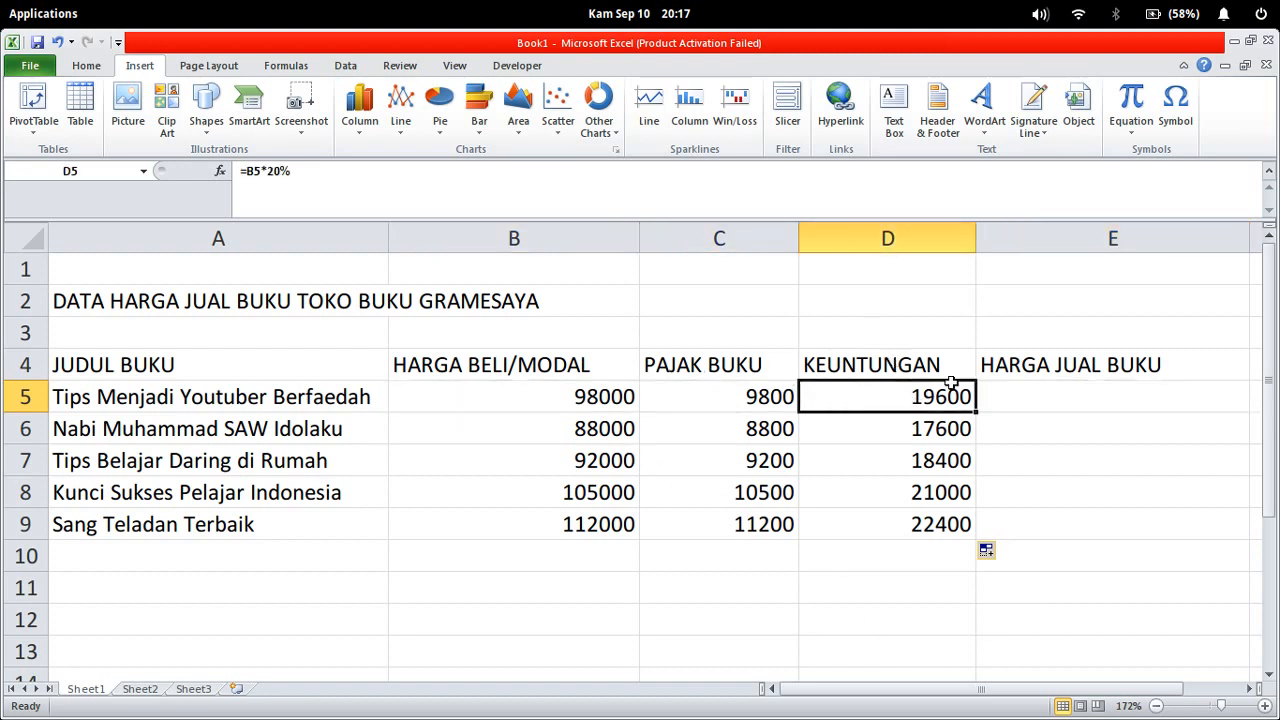
left_click(594, 390)
left_click(1072, 406)
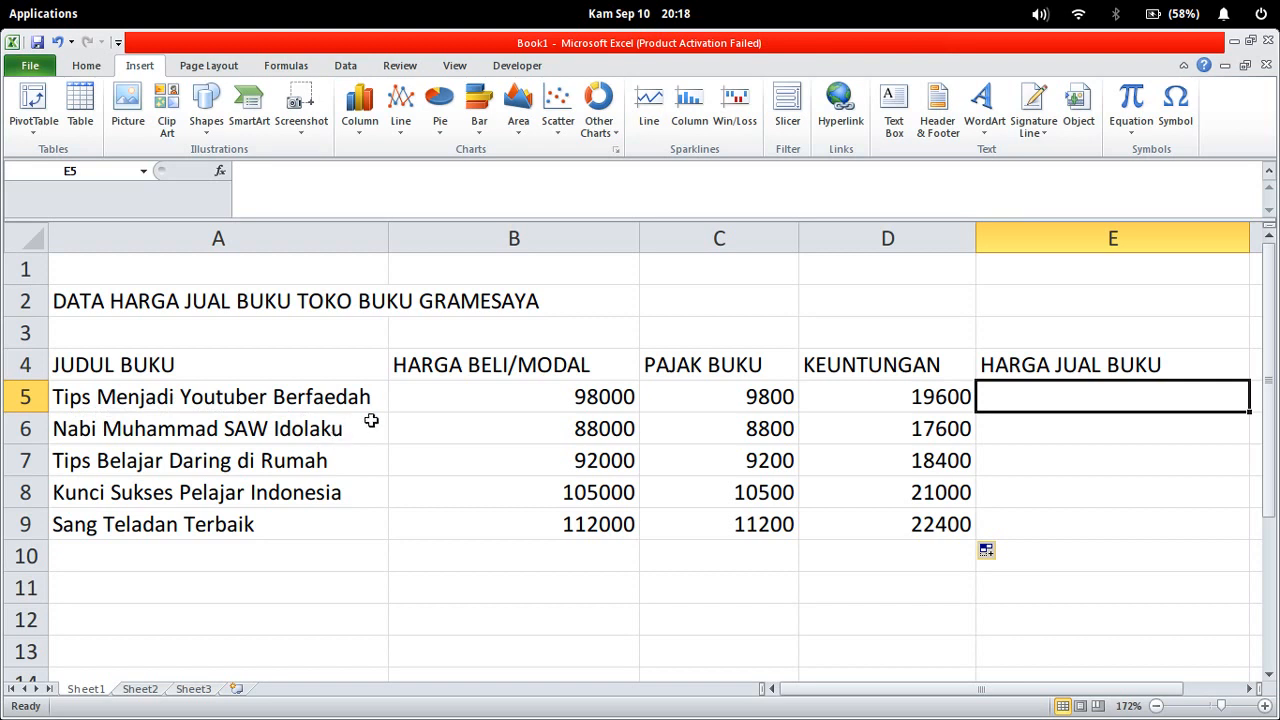
left_click(557, 398)
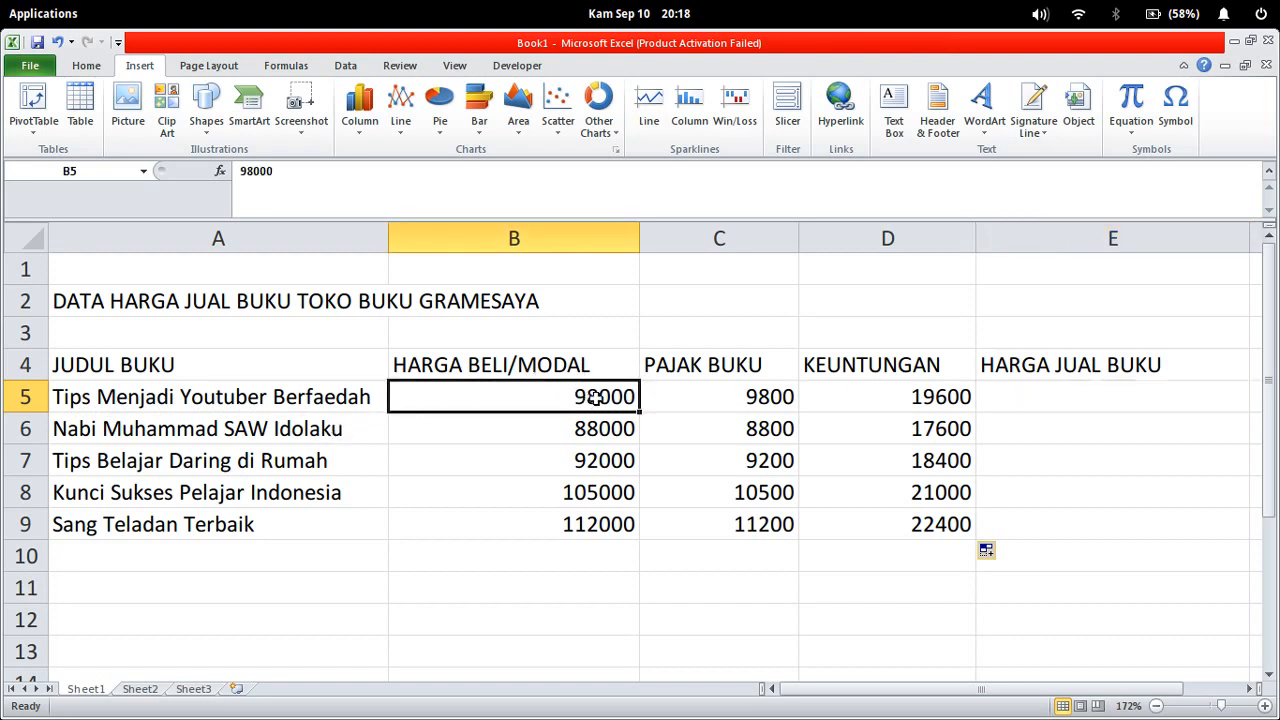
left_click(745, 404)
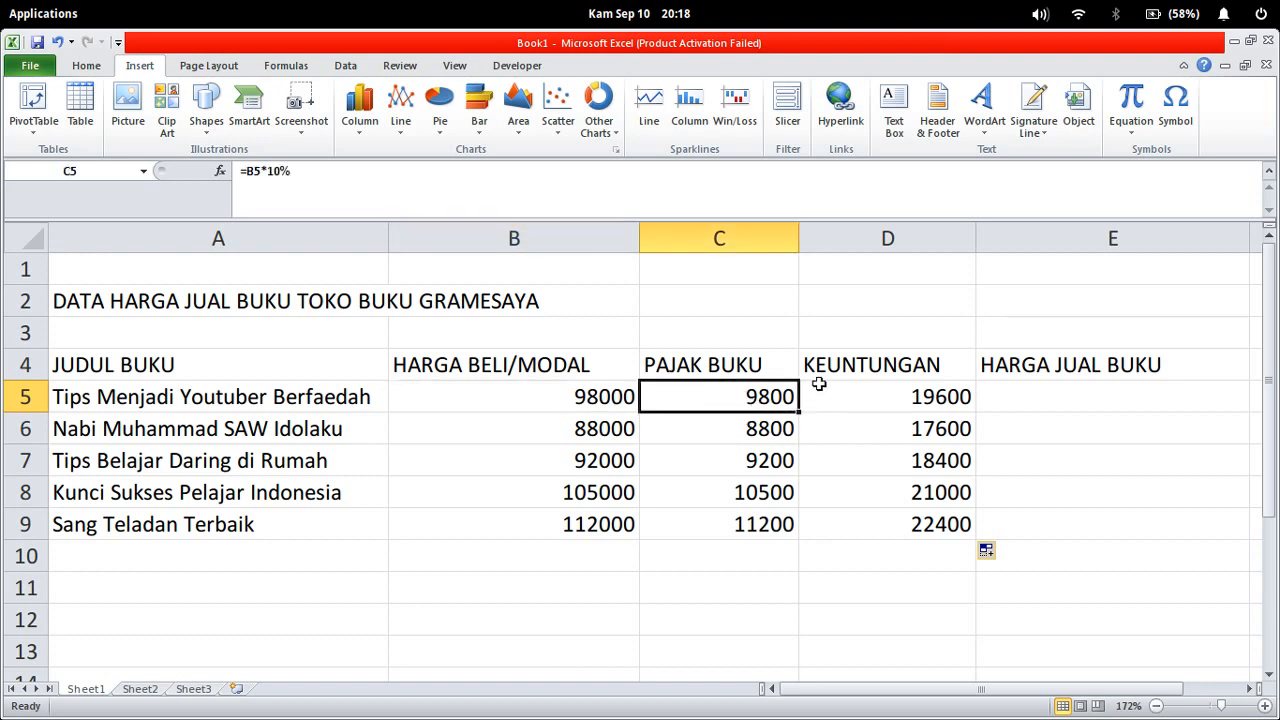
left_click(892, 385)
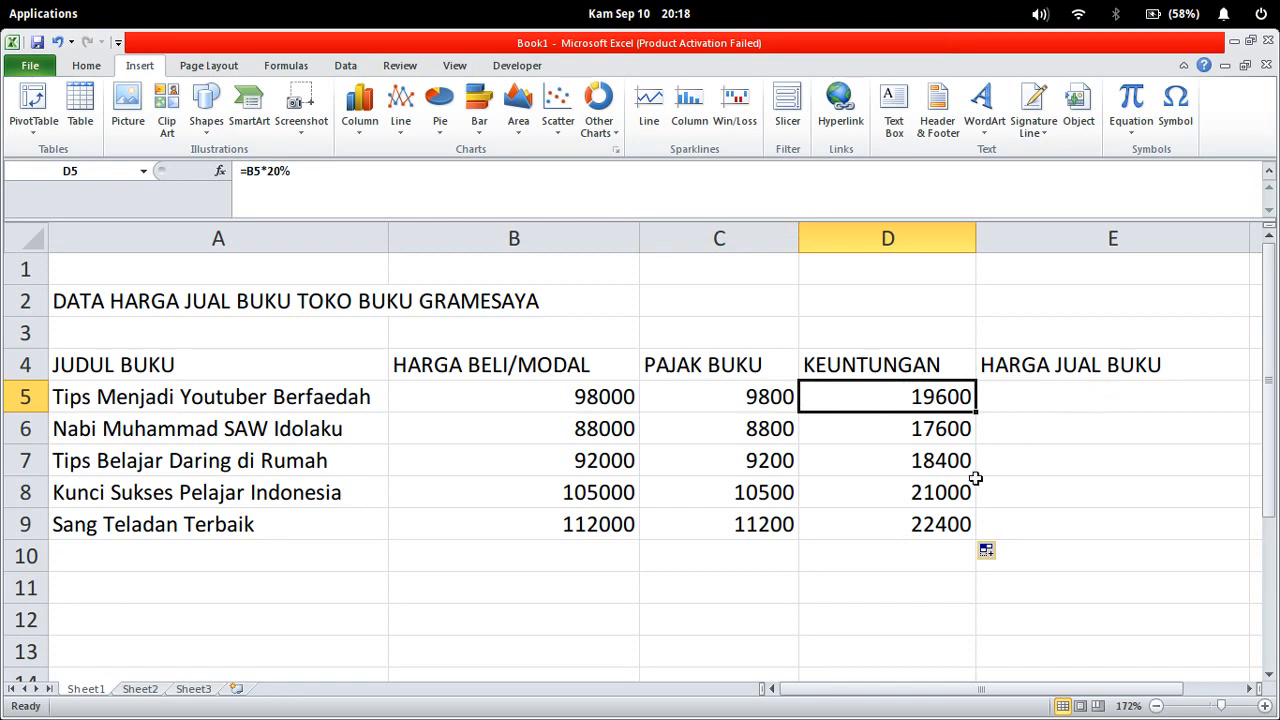
Step: Enter the selling price formula =B5+C5+D5 in E5, picking the purchase price, tax and profit cells as references
left_click(1033, 408)
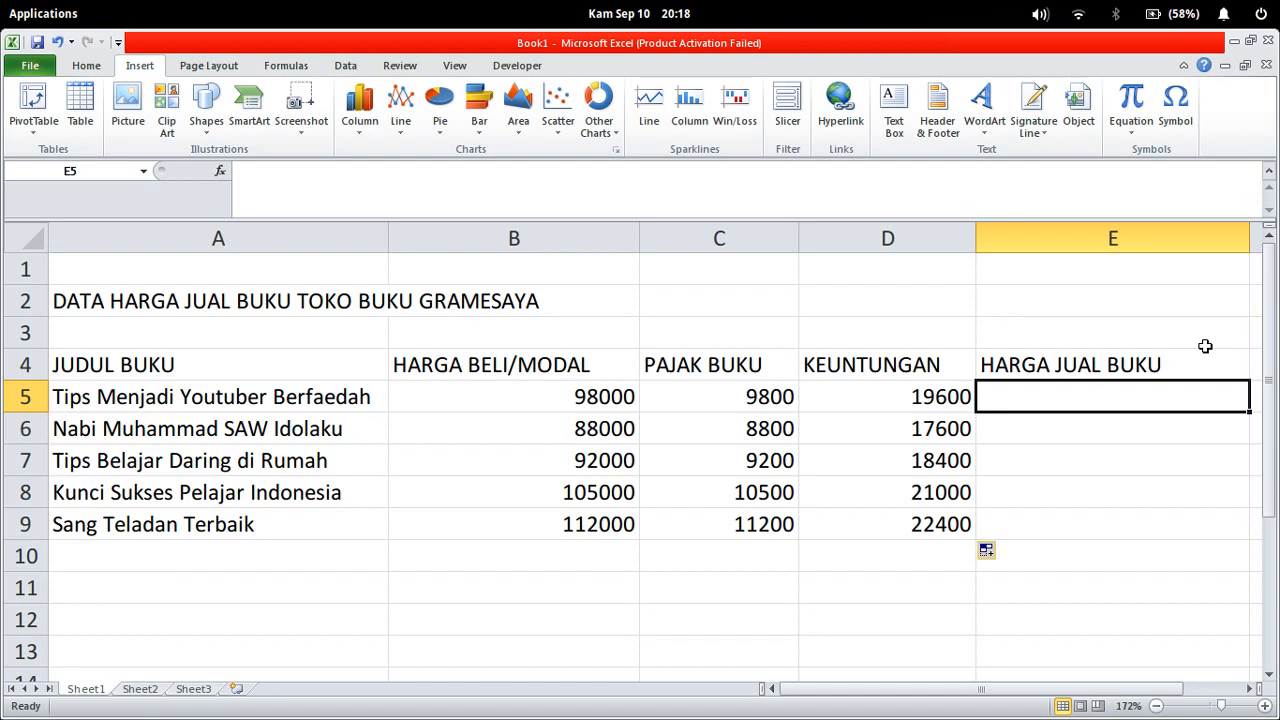
type("=")
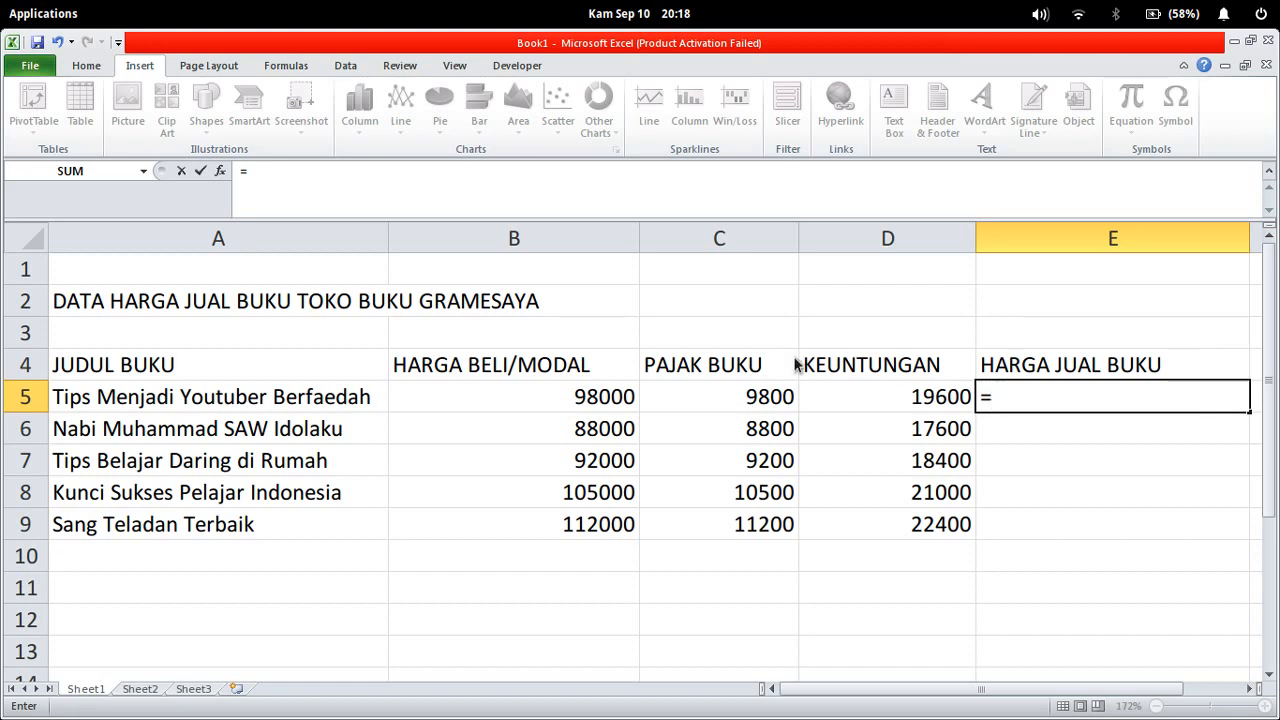
left_click(593, 389)
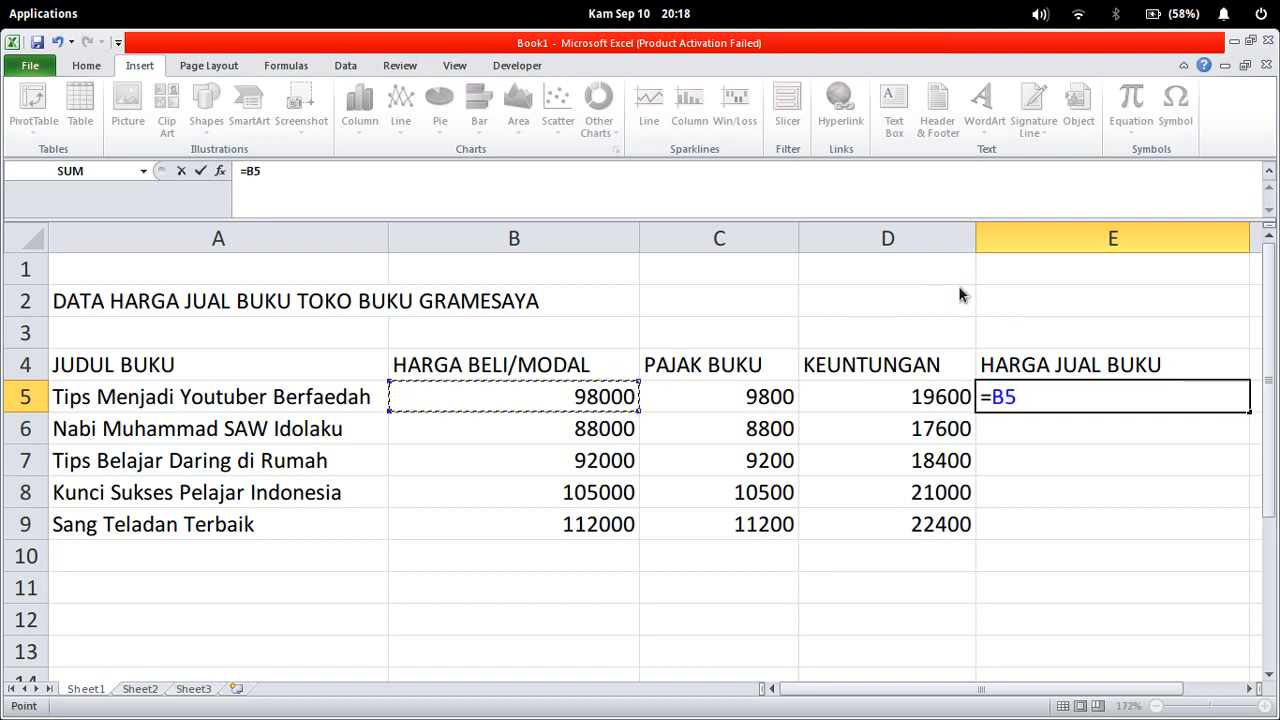
type("+")
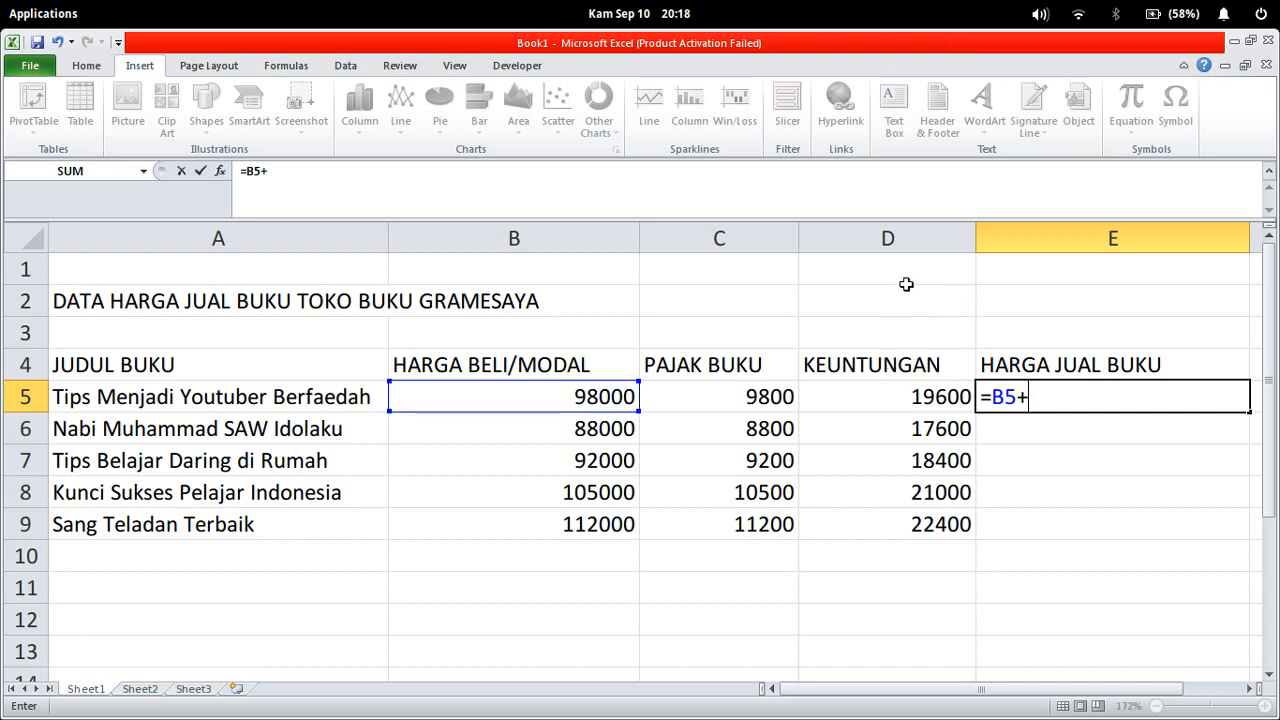
left_click(731, 399)
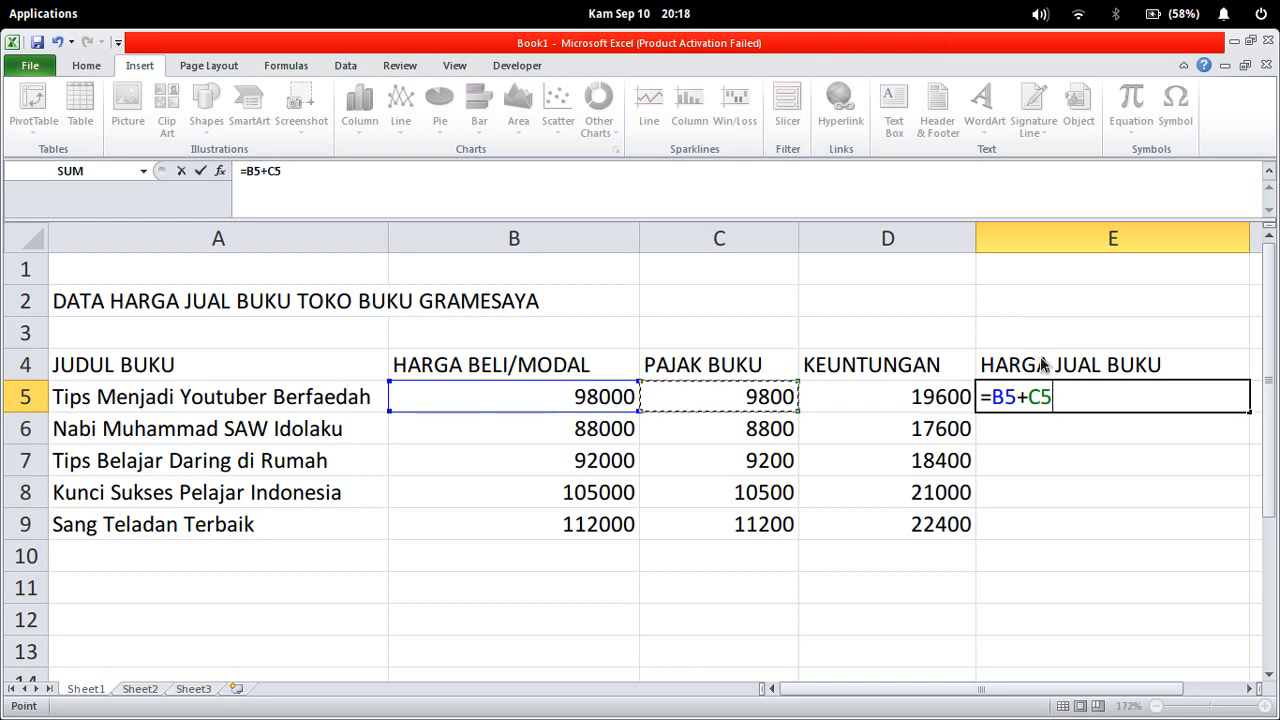
type("+")
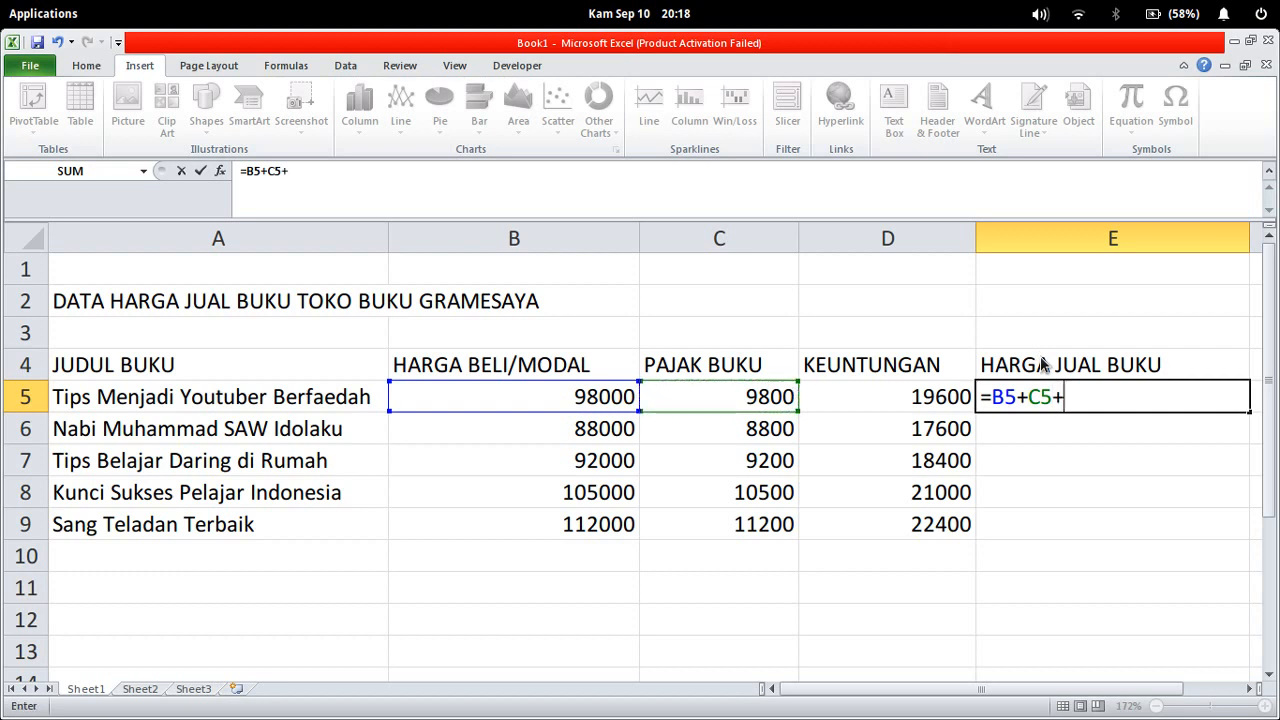
left_click(901, 407)
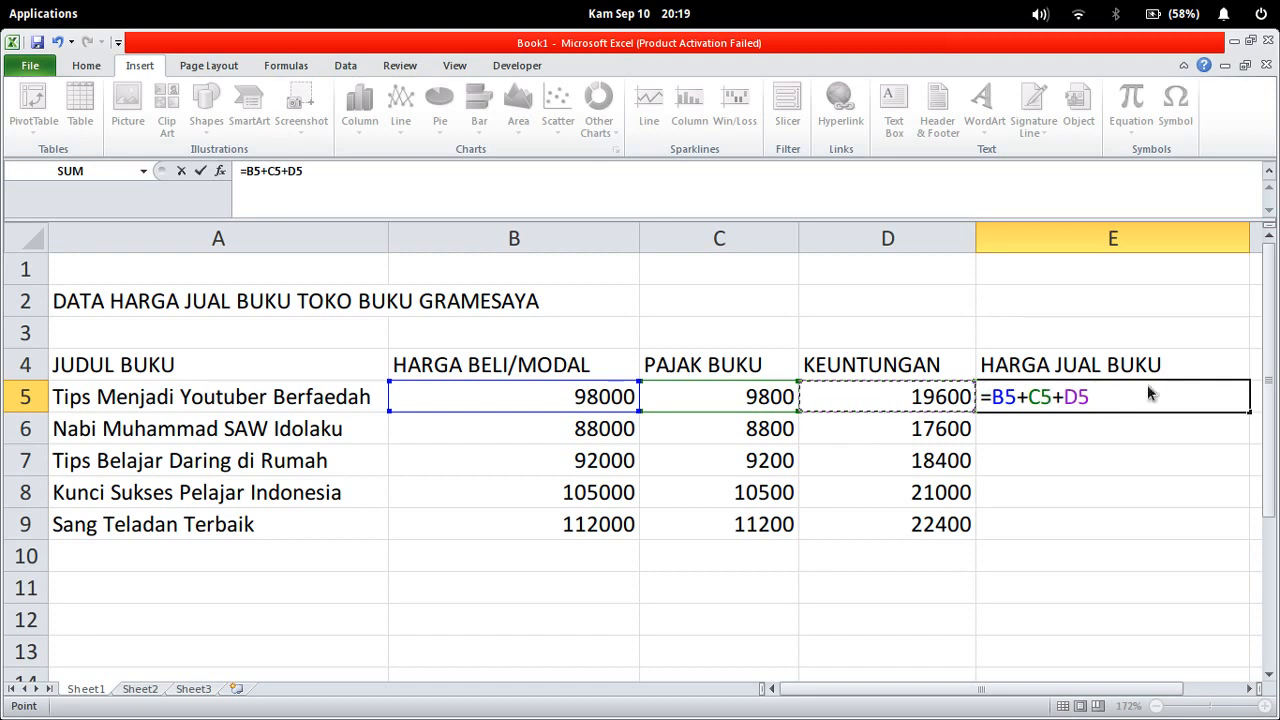
key("Return")
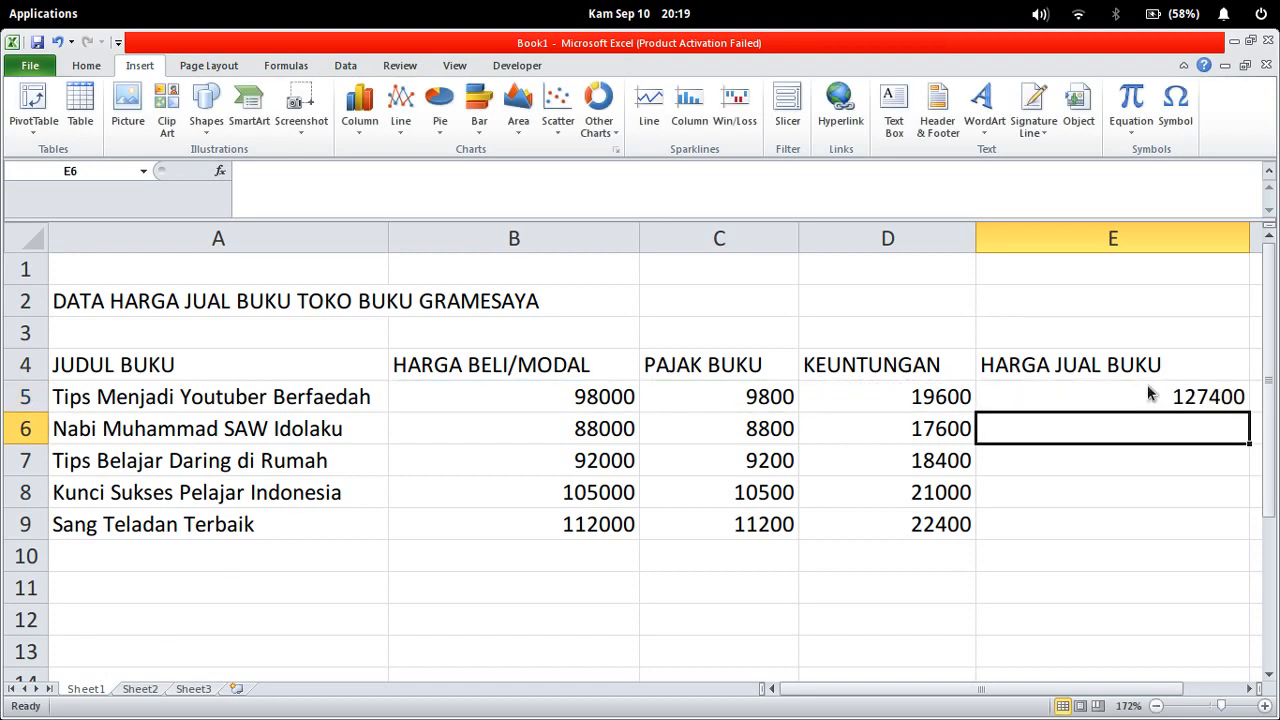
Step: Fill the selling price formula from E5 down through E9 and check the copied formulas in the "HARGA JUAL BUKU" column
left_click(1195, 397)
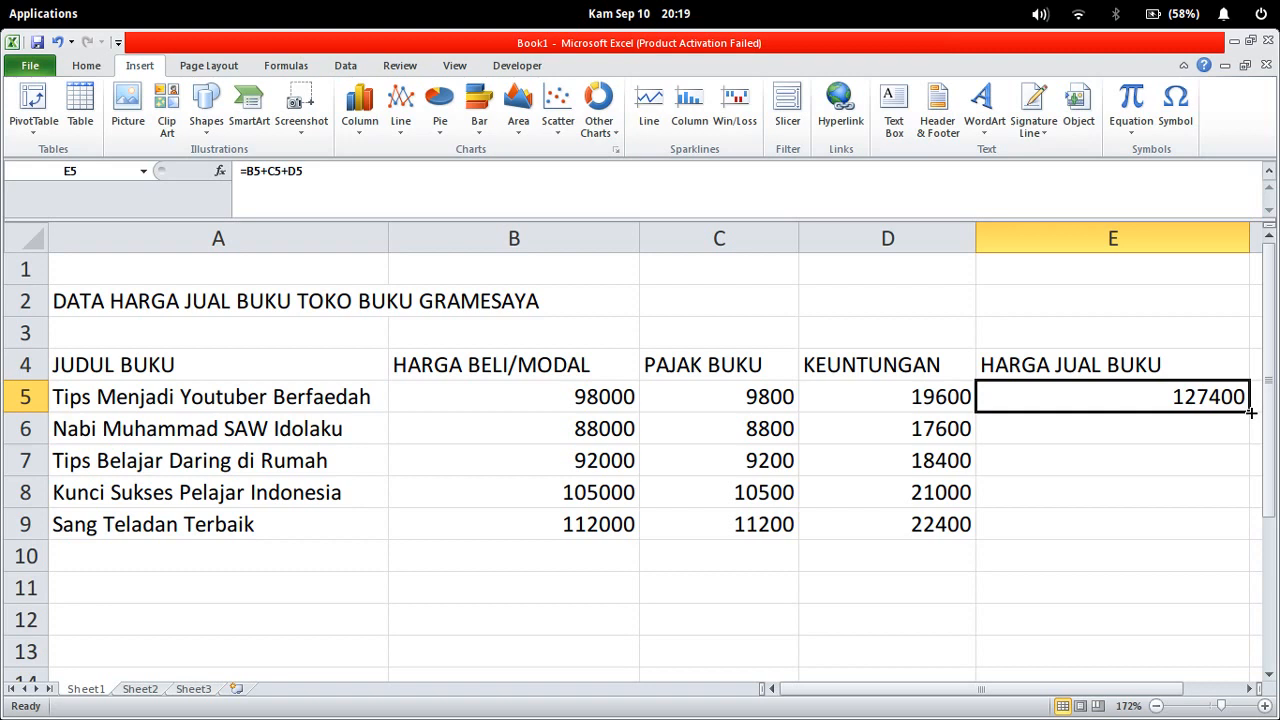
left_click_drag(1251, 412, 1230, 535)
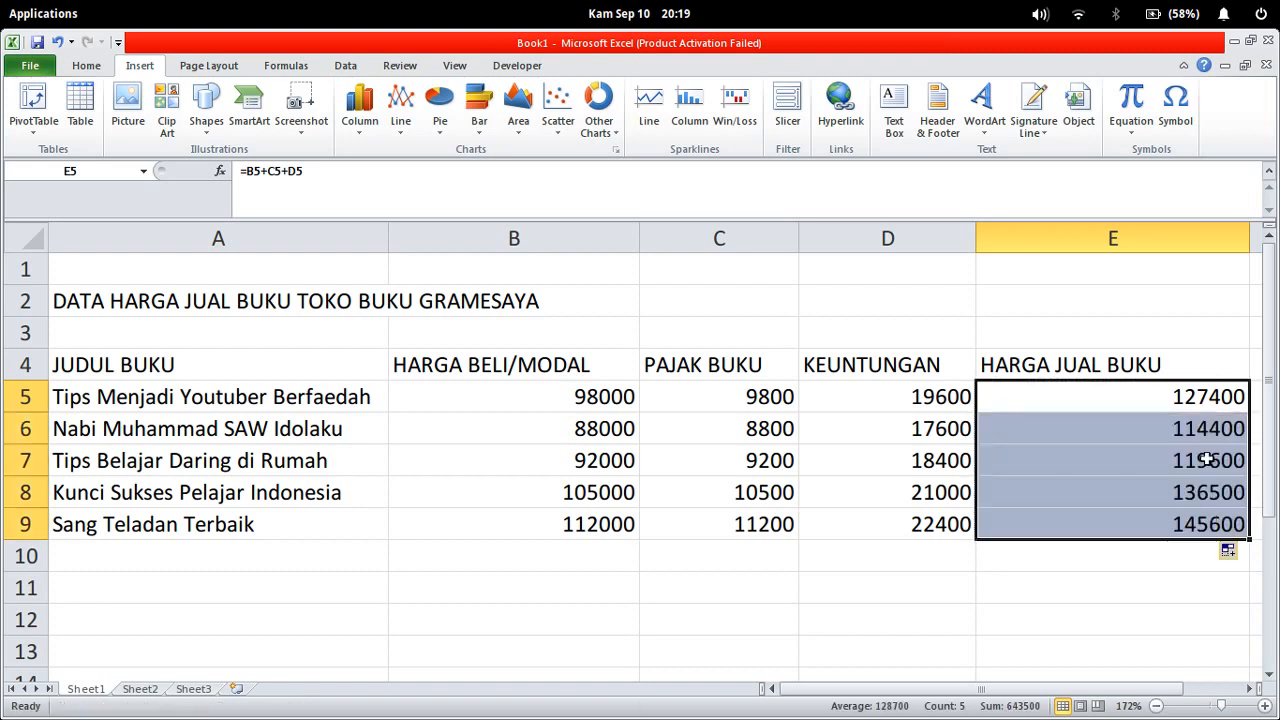
left_click(1145, 462)
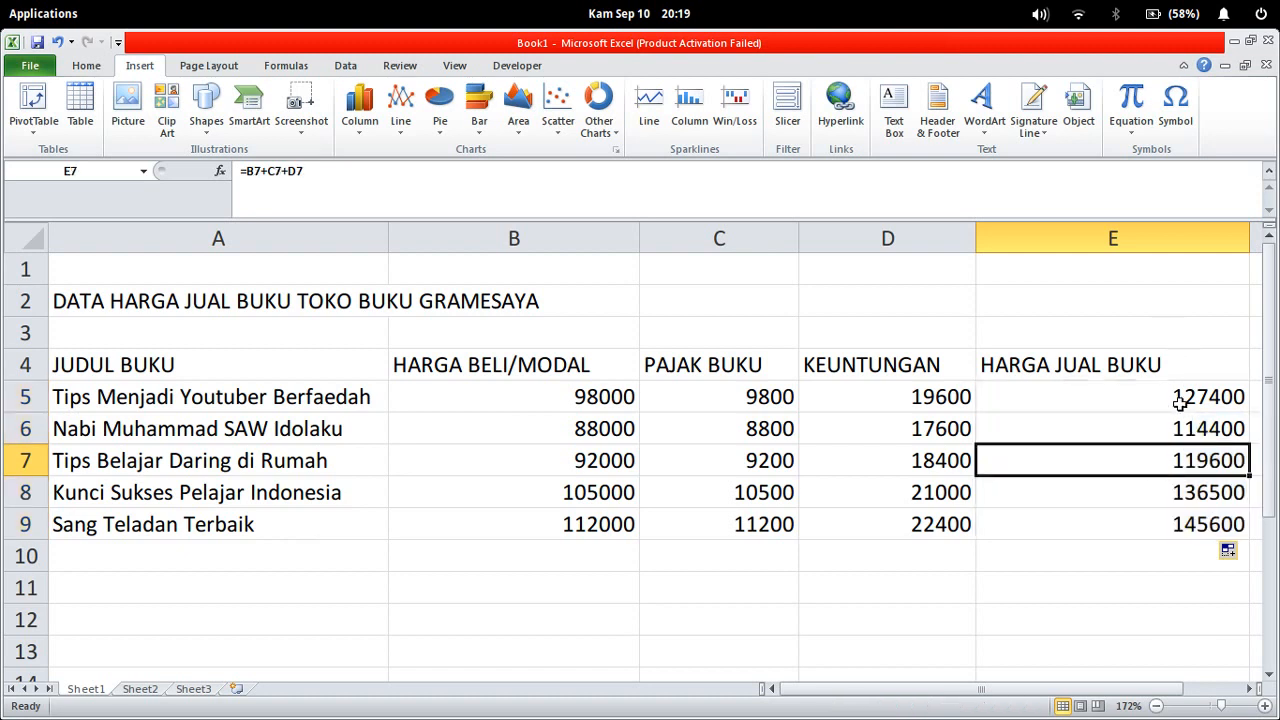
left_click(1180, 400)
left_click(1176, 448)
left_click(1174, 530)
left_click(1152, 415)
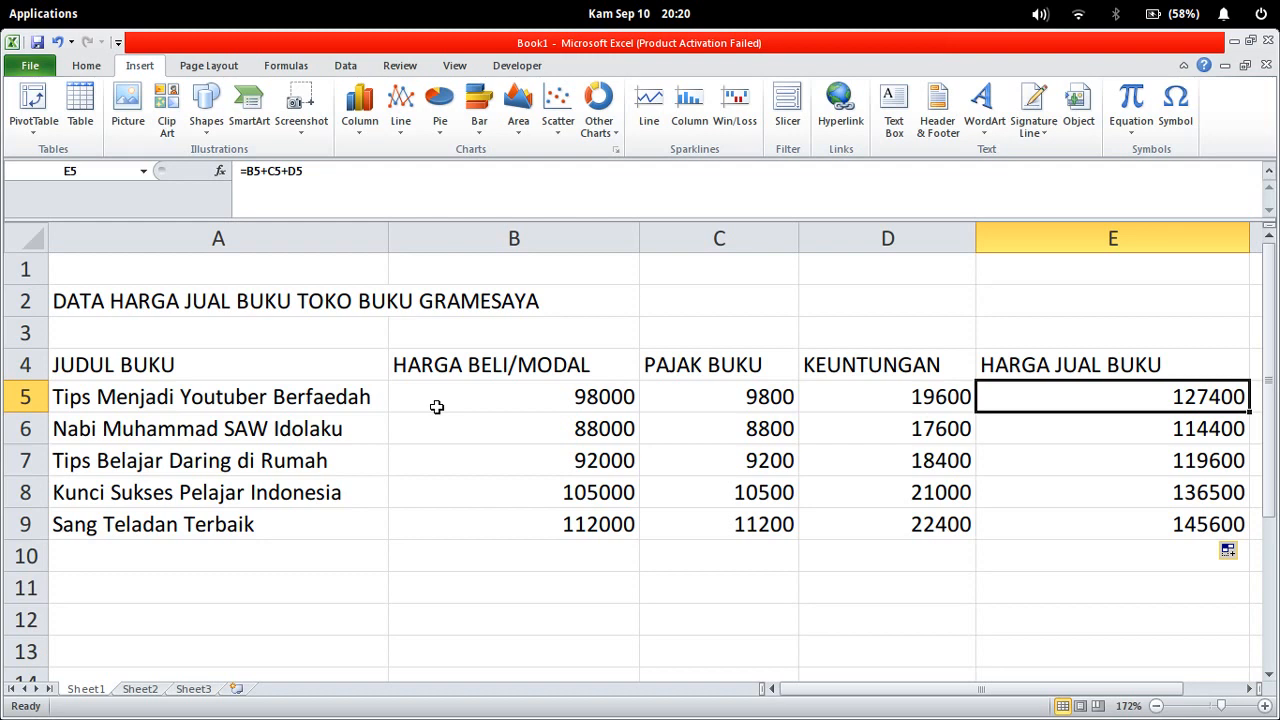
Step: Review the completed table, examining the first book's price, tax and profit cells and the "HARGA JUAL BUKU" column
left_click(430, 458)
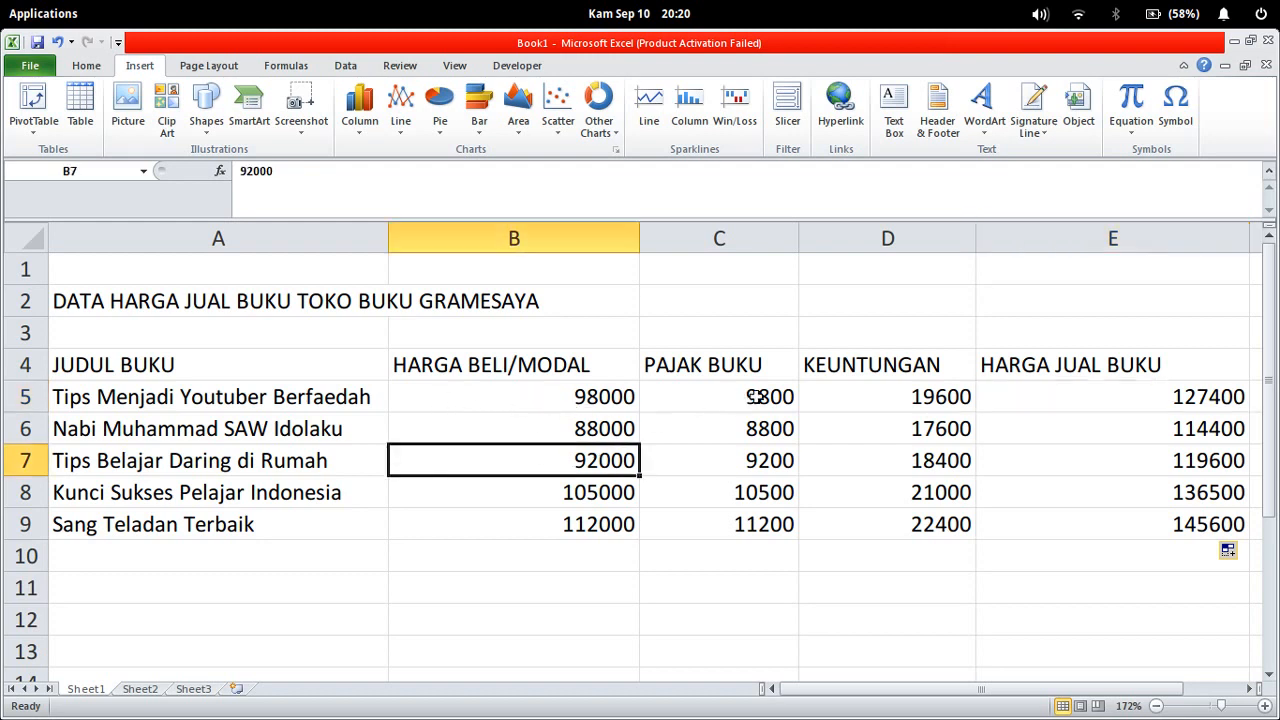
left_click(786, 436)
left_click(613, 387)
left_click(707, 394)
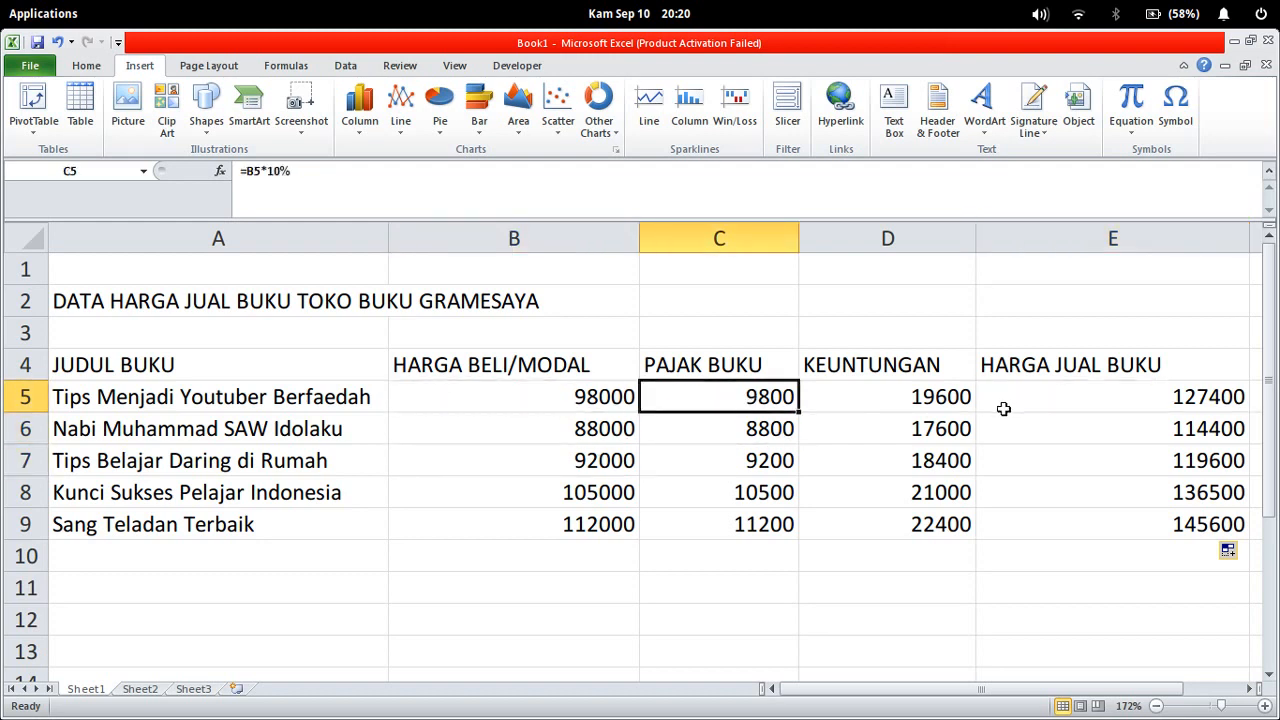
left_click(910, 403)
left_click(1100, 396)
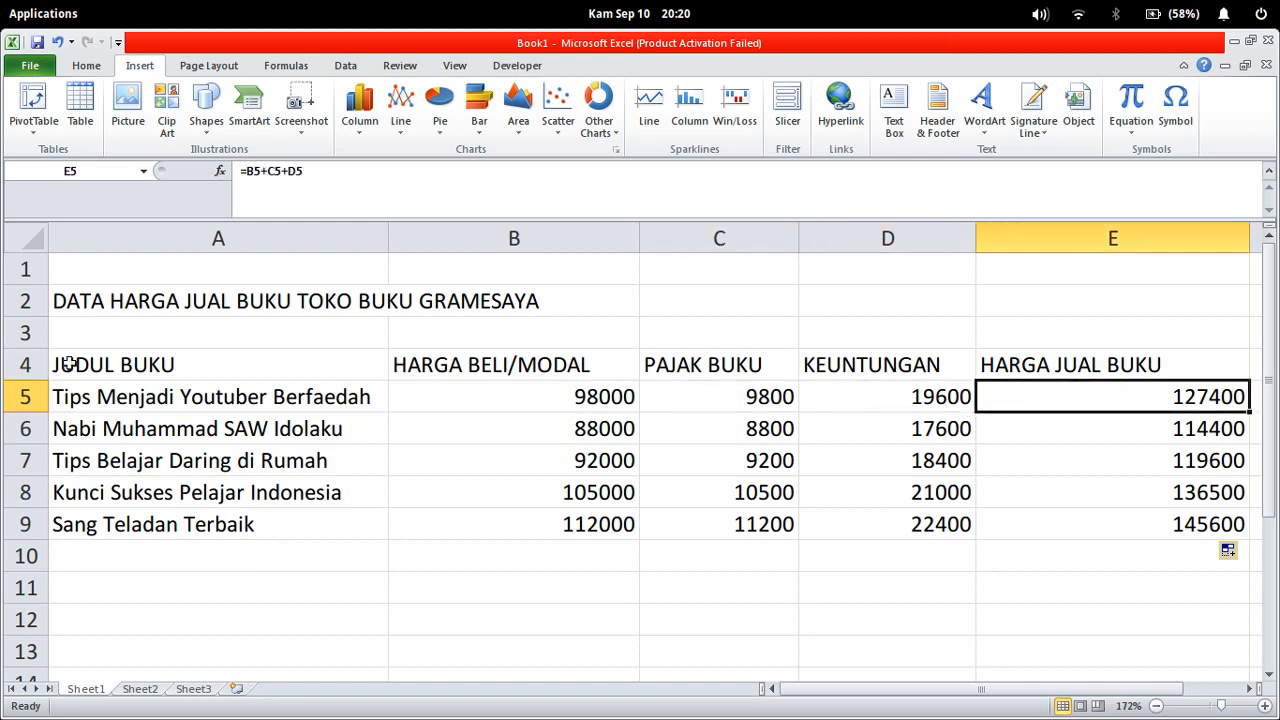
left_click(192, 432)
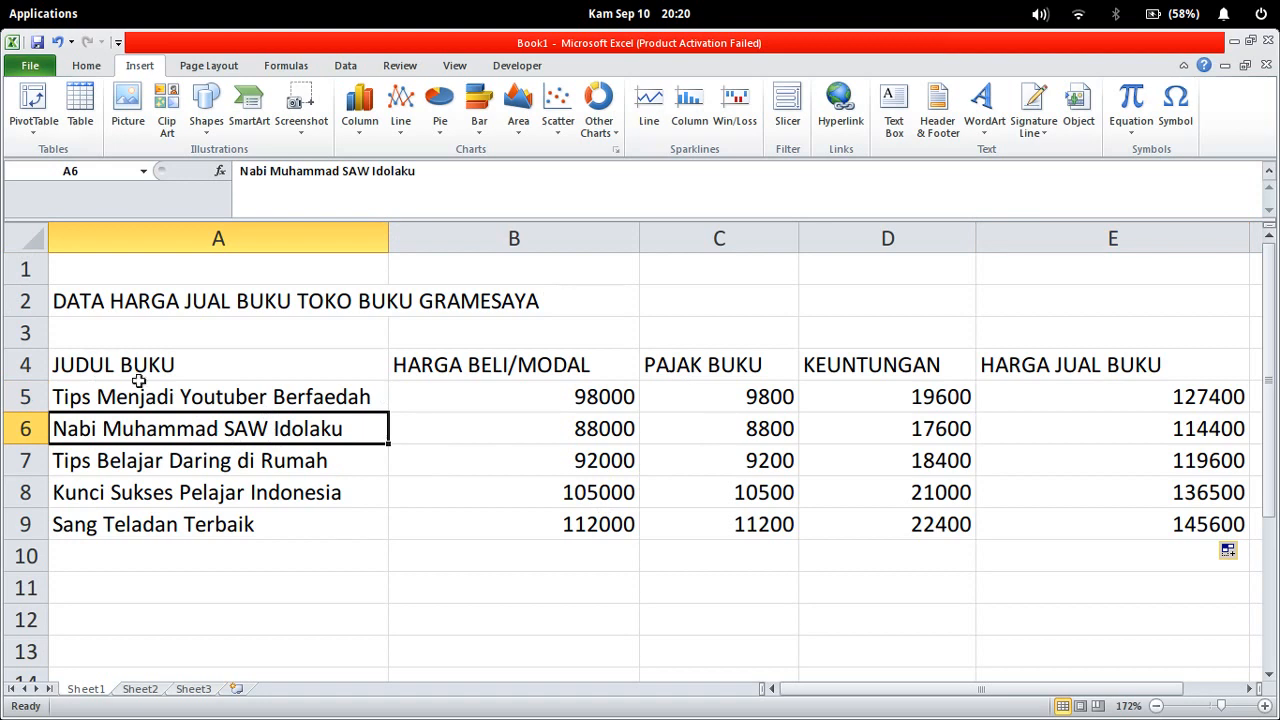
left_click(1050, 407)
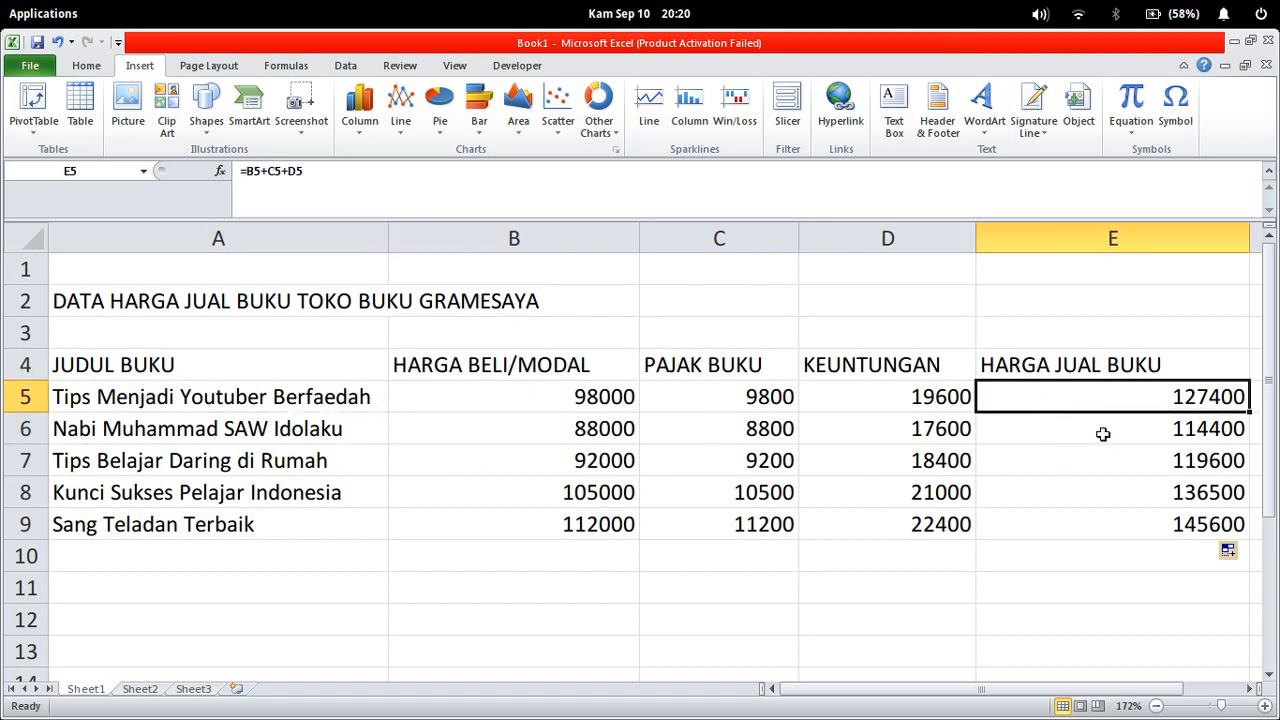
left_click(1126, 481)
left_click(1130, 434)
left_click(1079, 362)
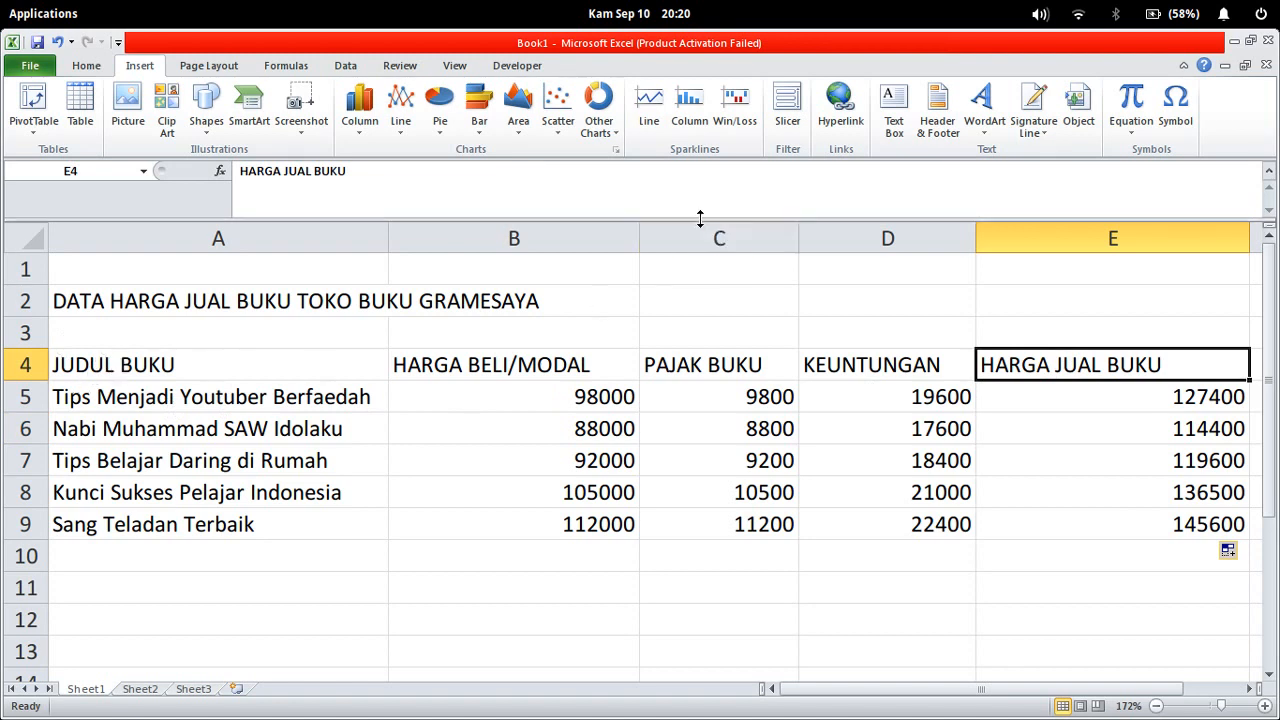
Step: Apply All Borders to the book price table in A4:E9, from the header row through the last book
left_click_drag(155, 363, 1094, 517)
left_click(904, 614)
left_click_drag(201, 364, 1129, 523)
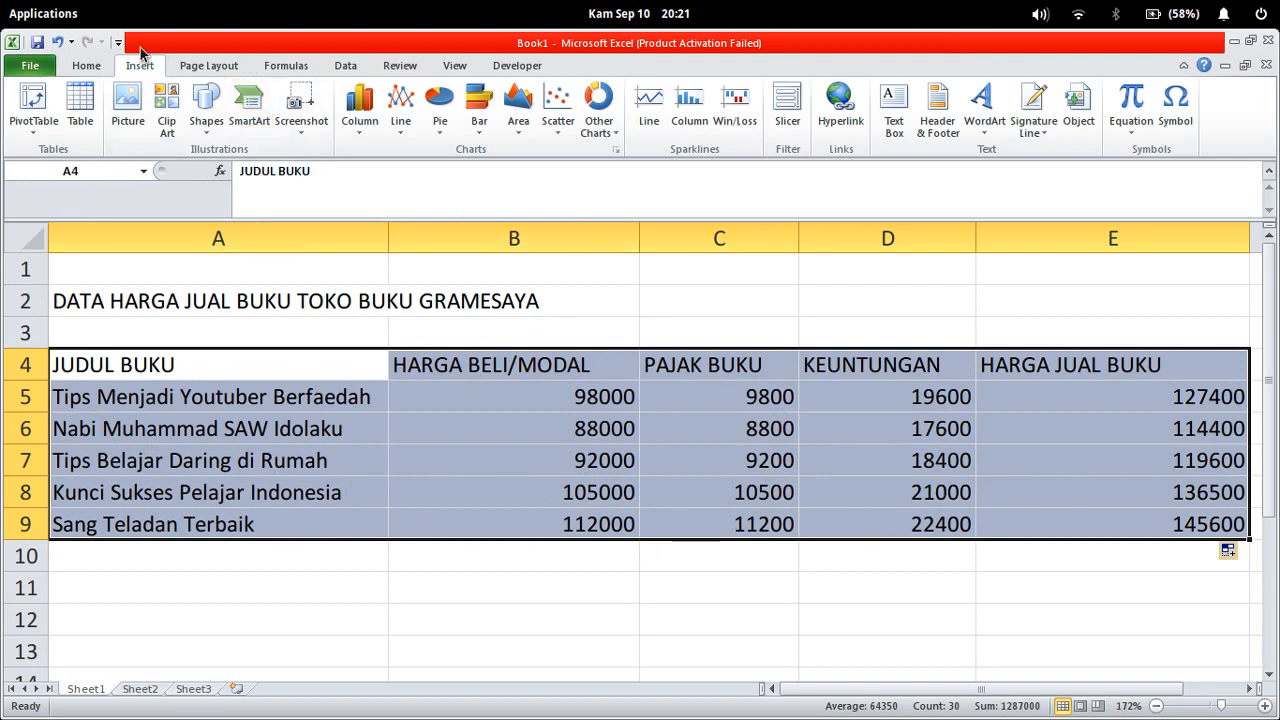
left_click(72, 66)
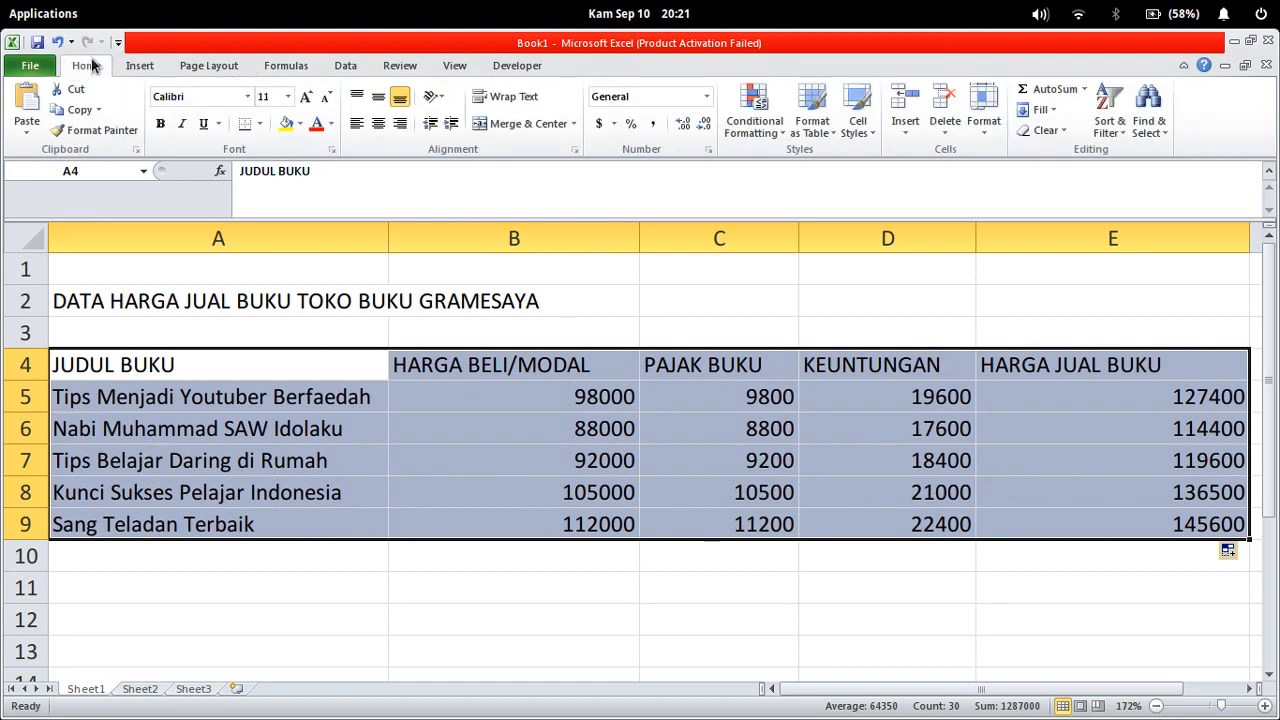
left_click(259, 124)
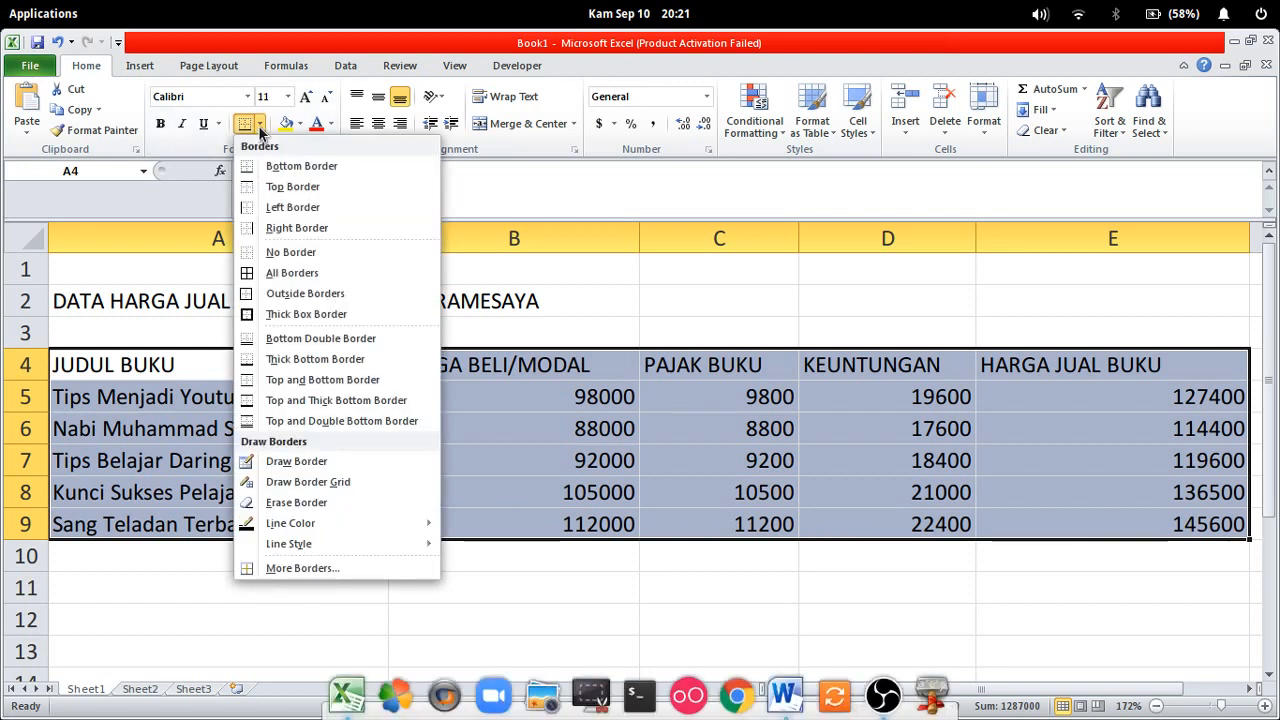
left_click(305, 275)
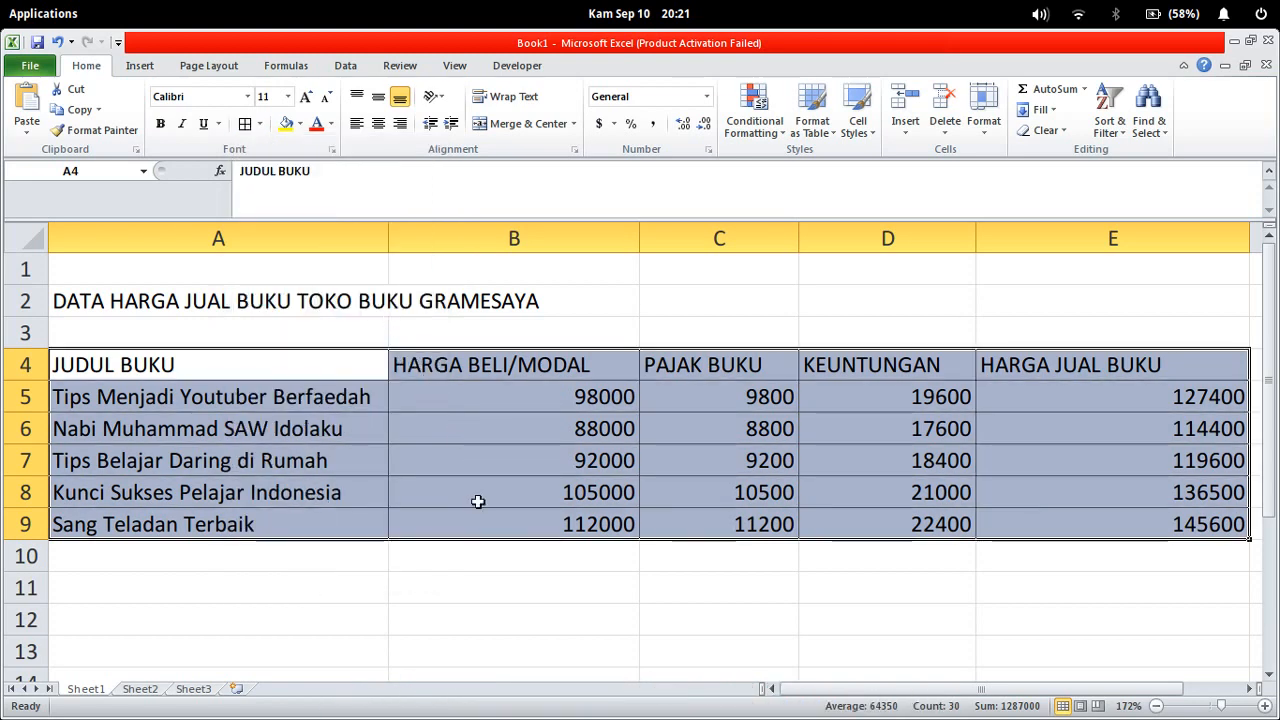
left_click(478, 503)
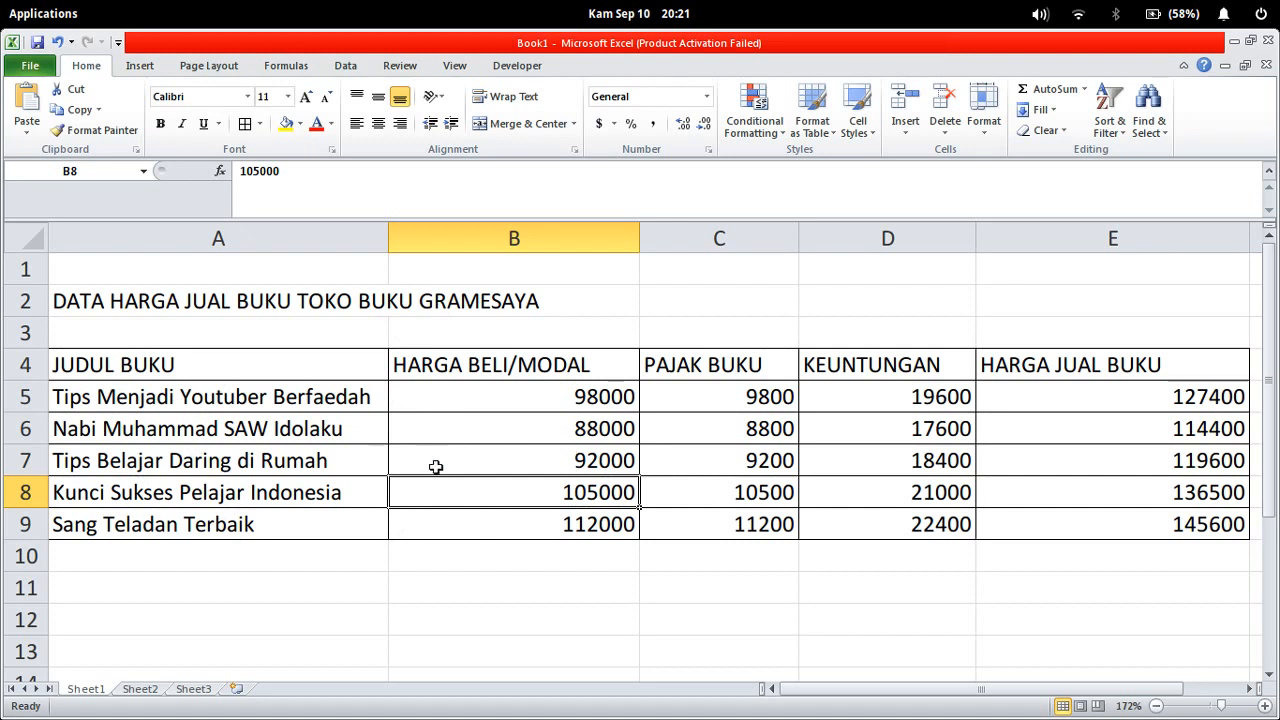
left_click(565, 420)
left_click(566, 405)
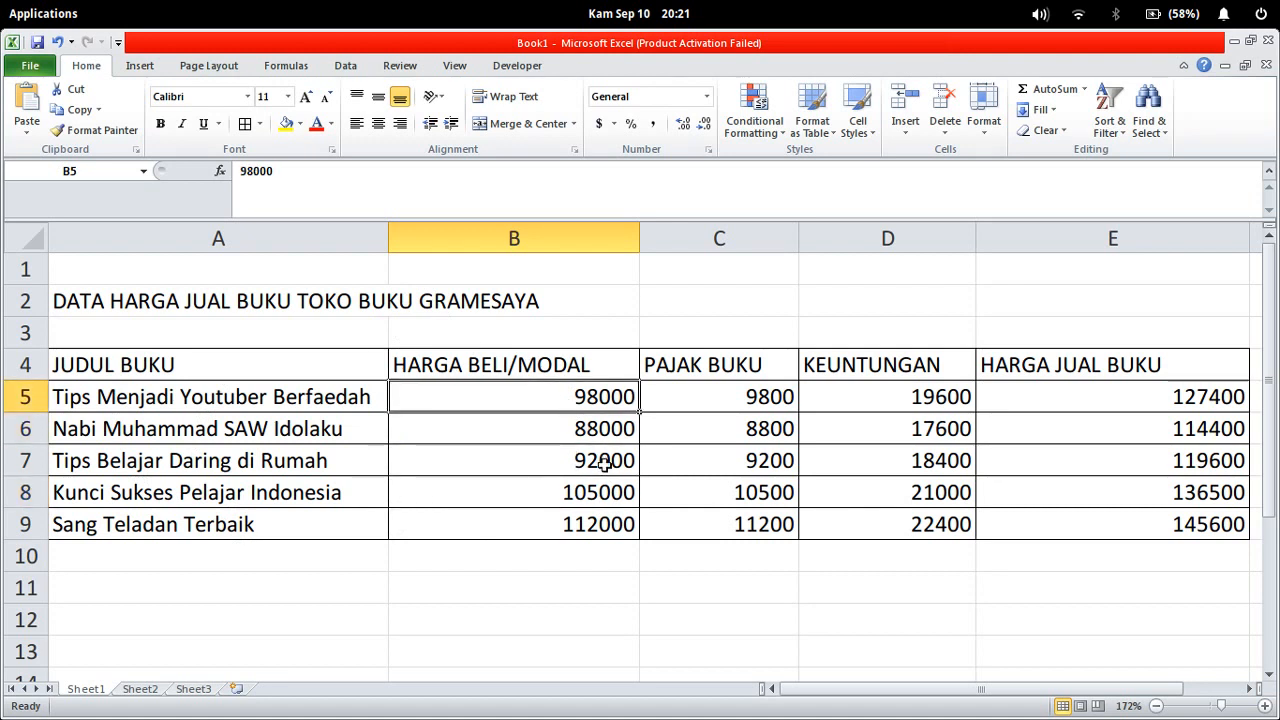
left_click(604, 462)
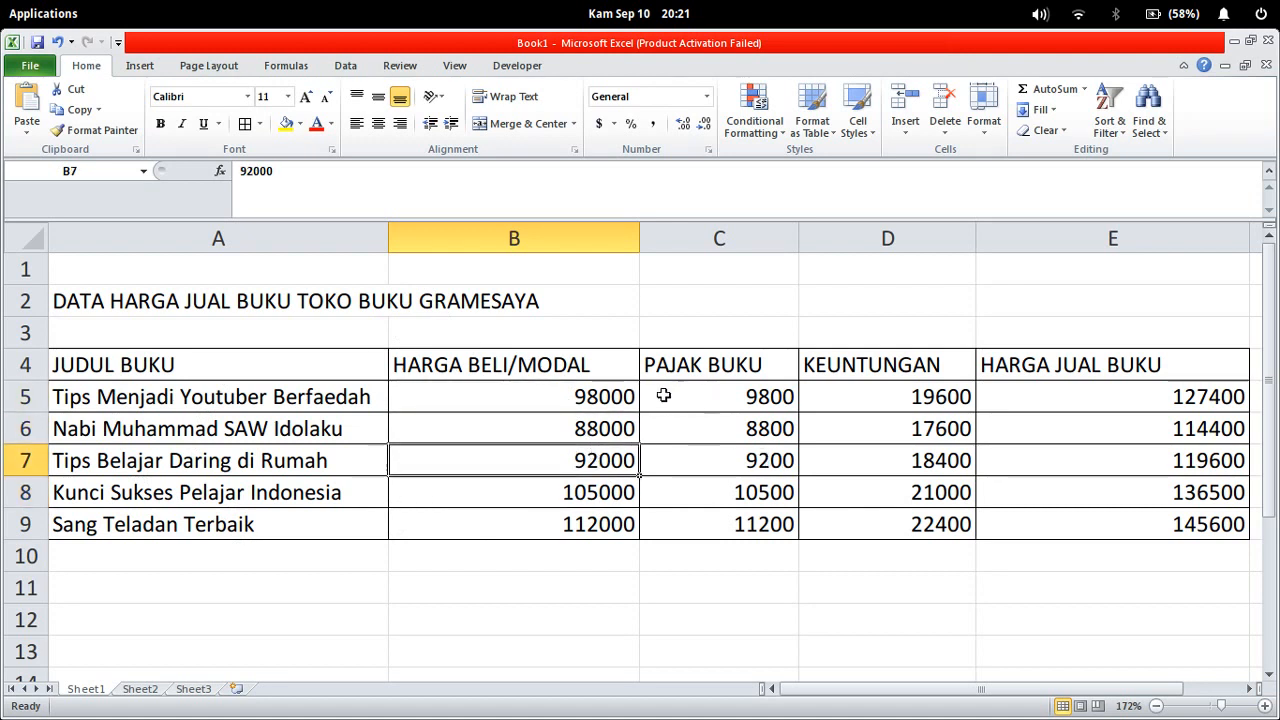
left_click(600, 398)
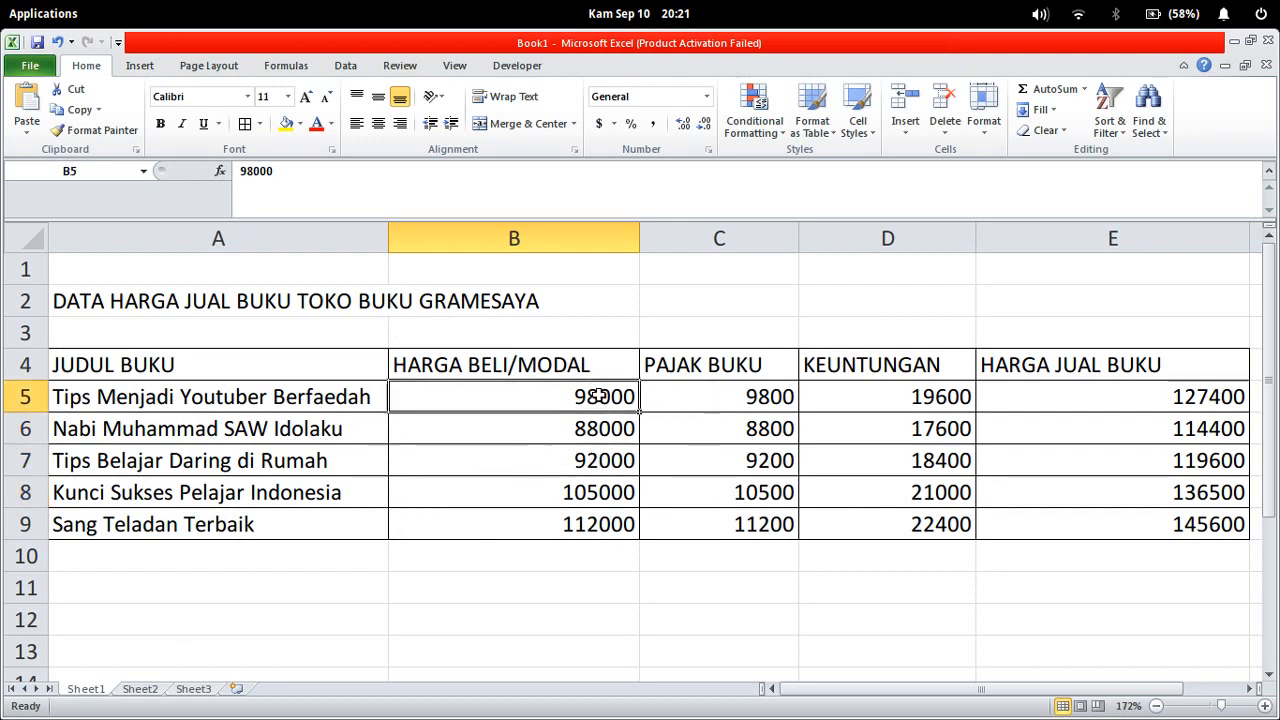
left_click(1205, 403)
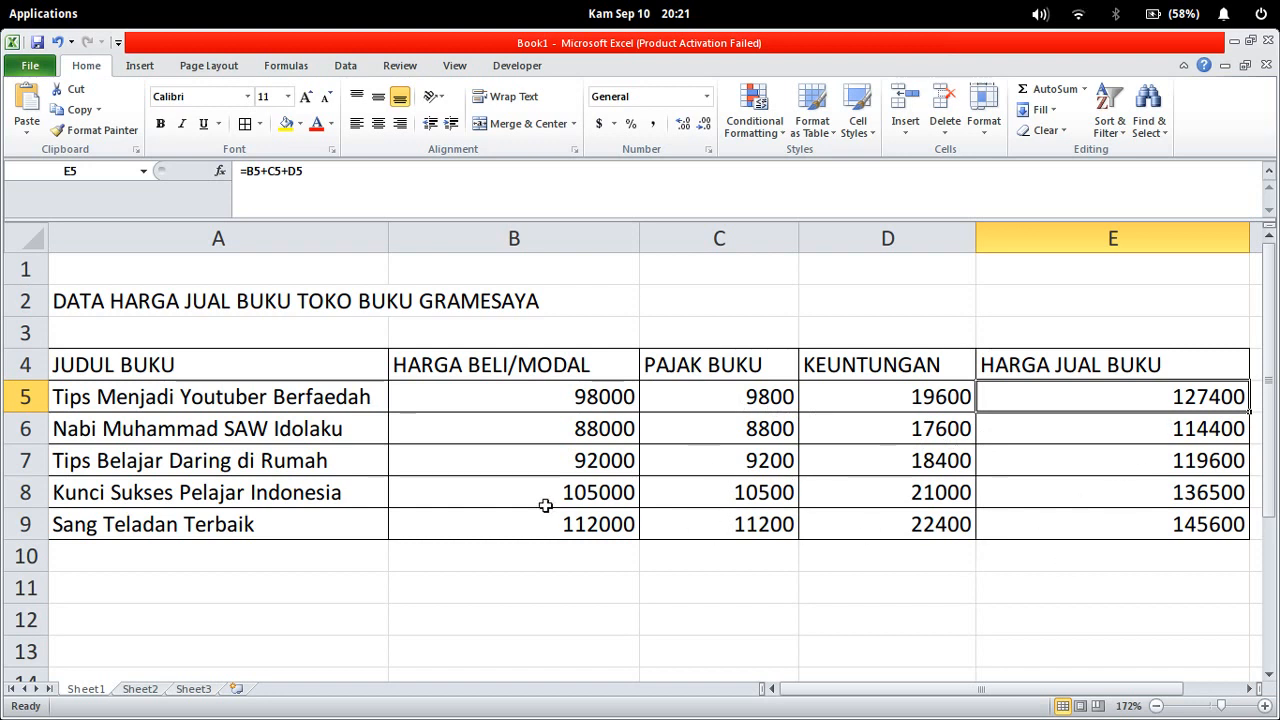
Step: Open the cell formatting options for the amounts in B5:E9 and choose the Currency number category
left_click(566, 403)
left_click_drag(580, 406, 1140, 532)
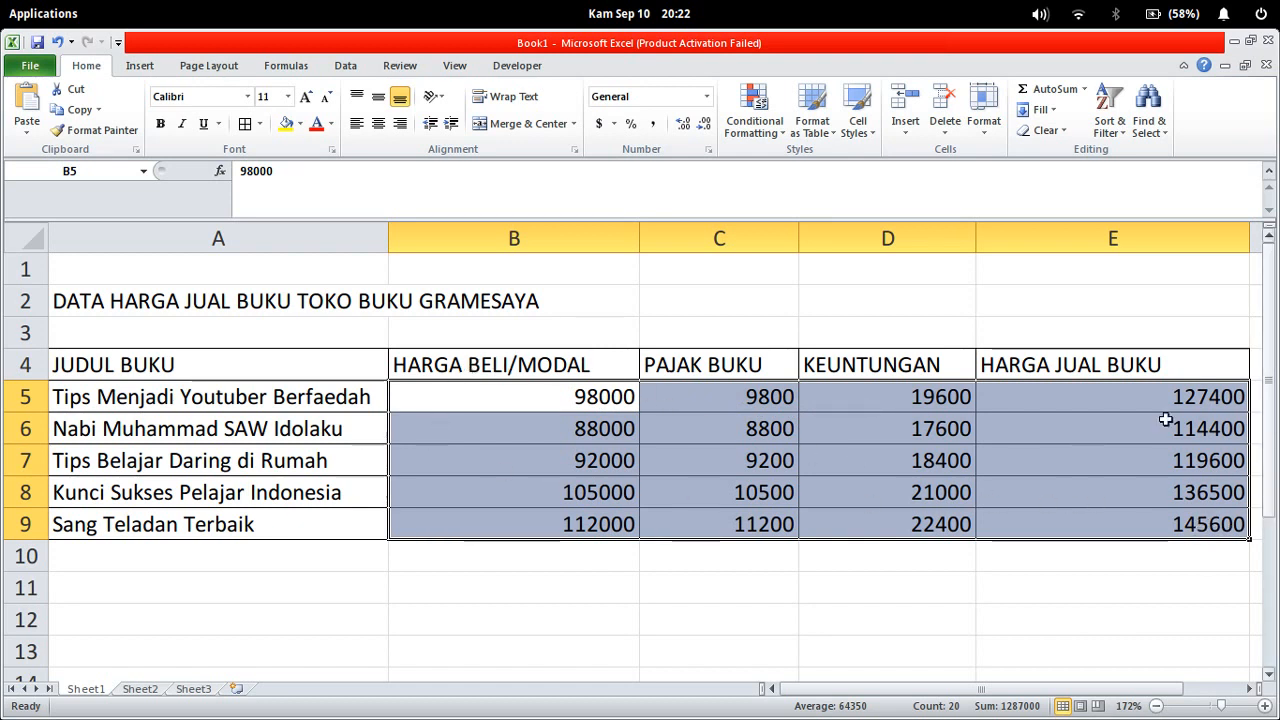
key("ctrl+c")
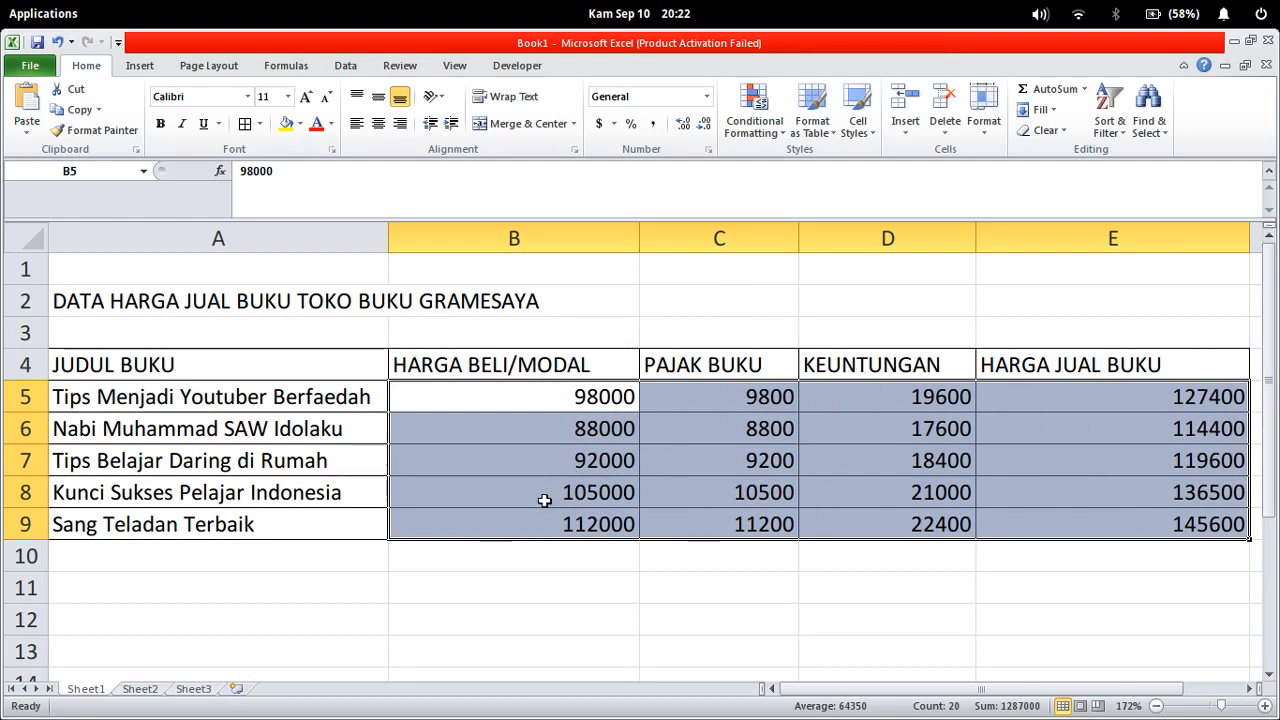
right_click(580, 428)
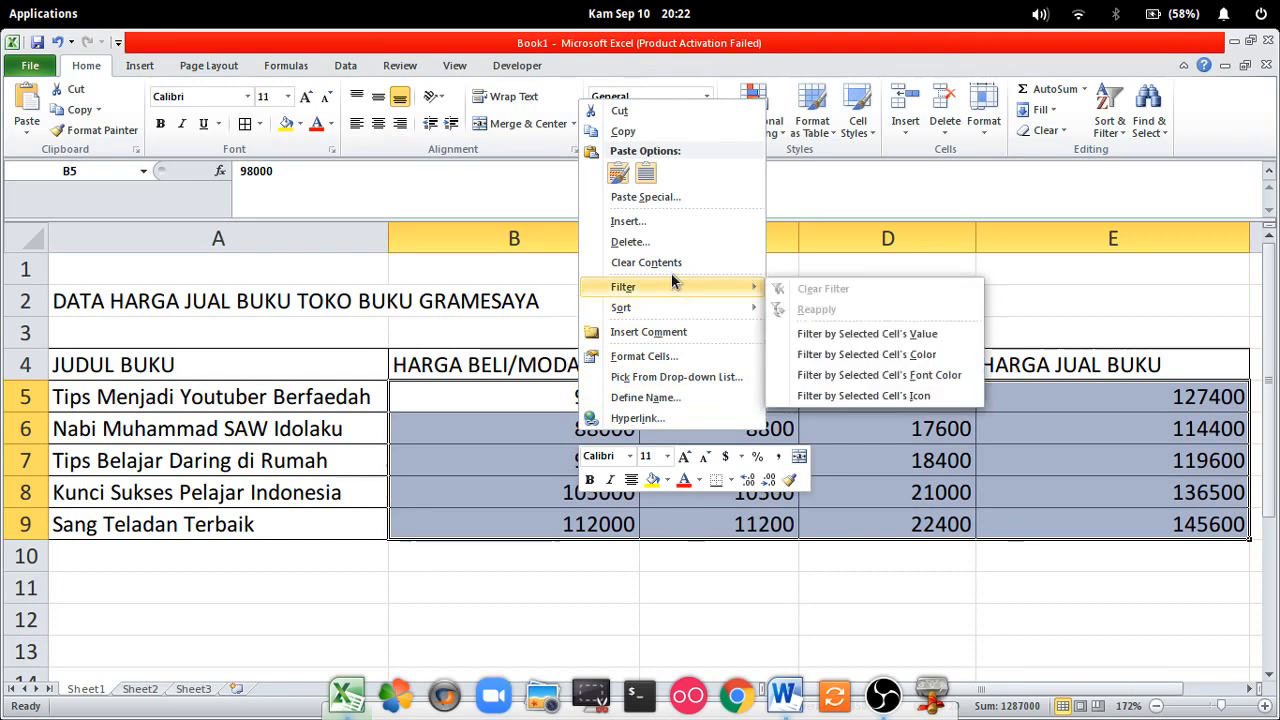
left_click(655, 358)
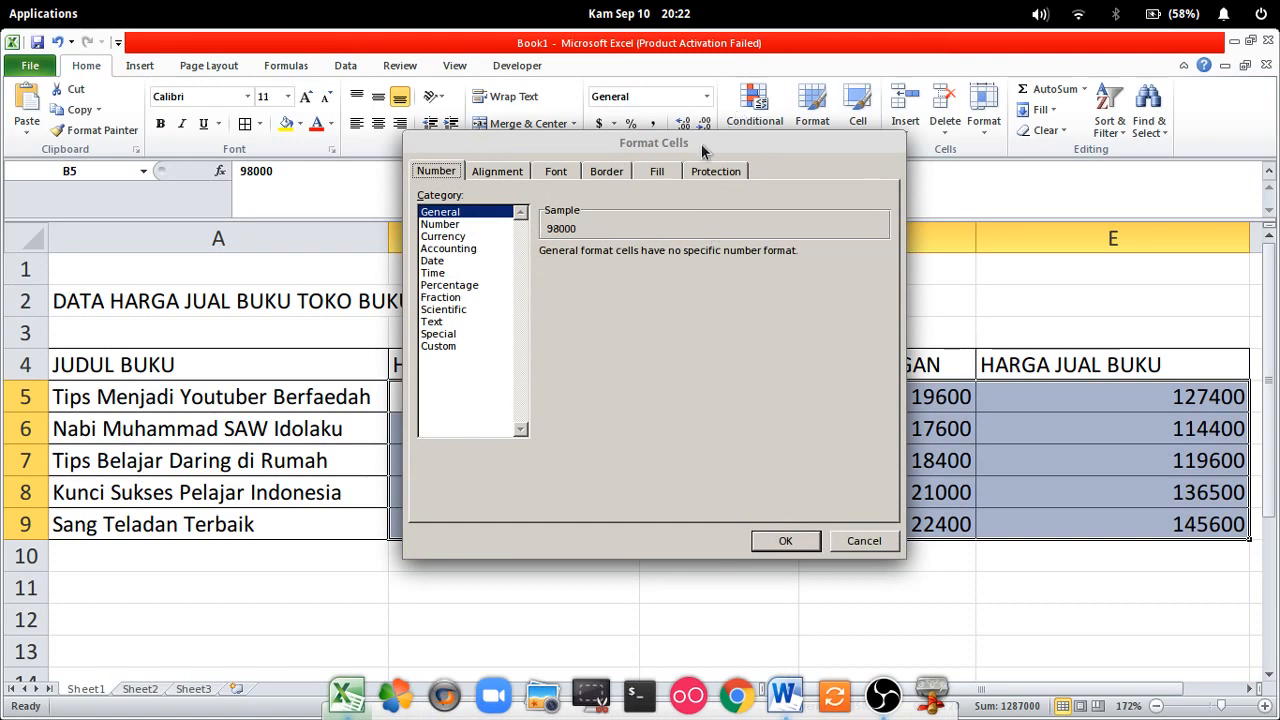
left_click_drag(690, 140, 734, 167)
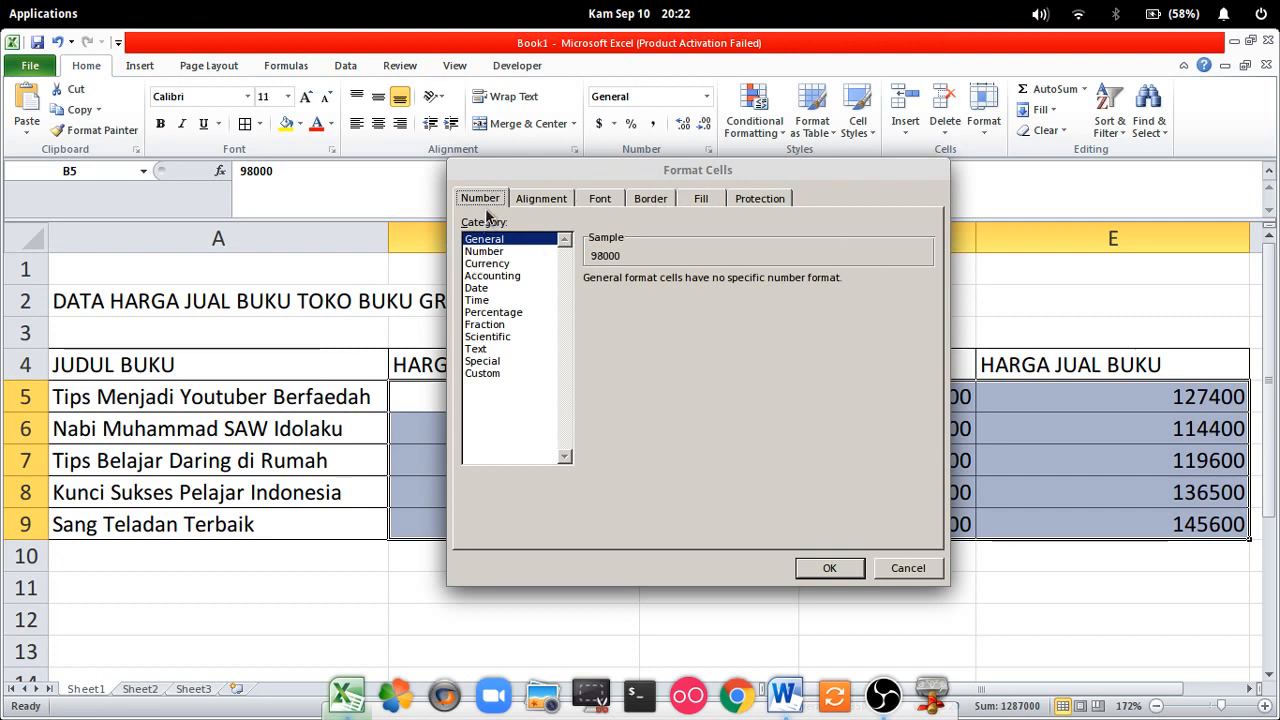
left_click(488, 264)
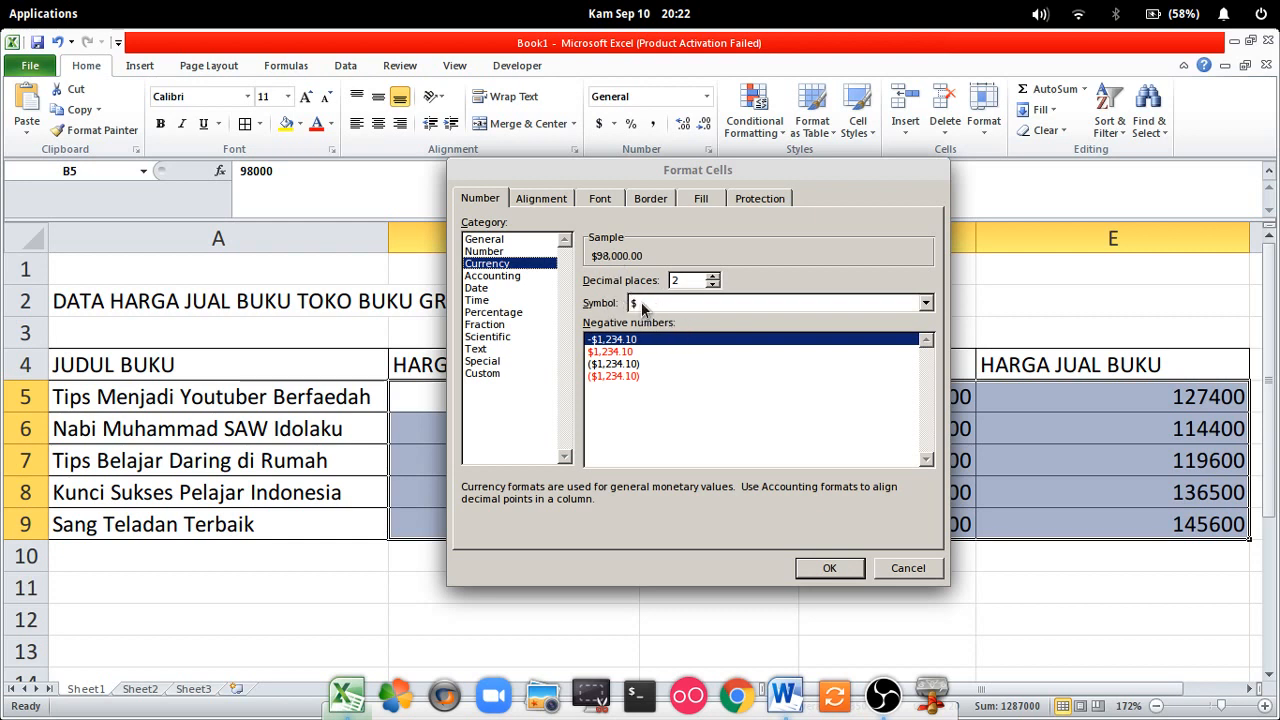
Step: Set the currency symbol to "Rp Indonesian" and apply the format to the amounts in B5:E9
left_click(926, 303)
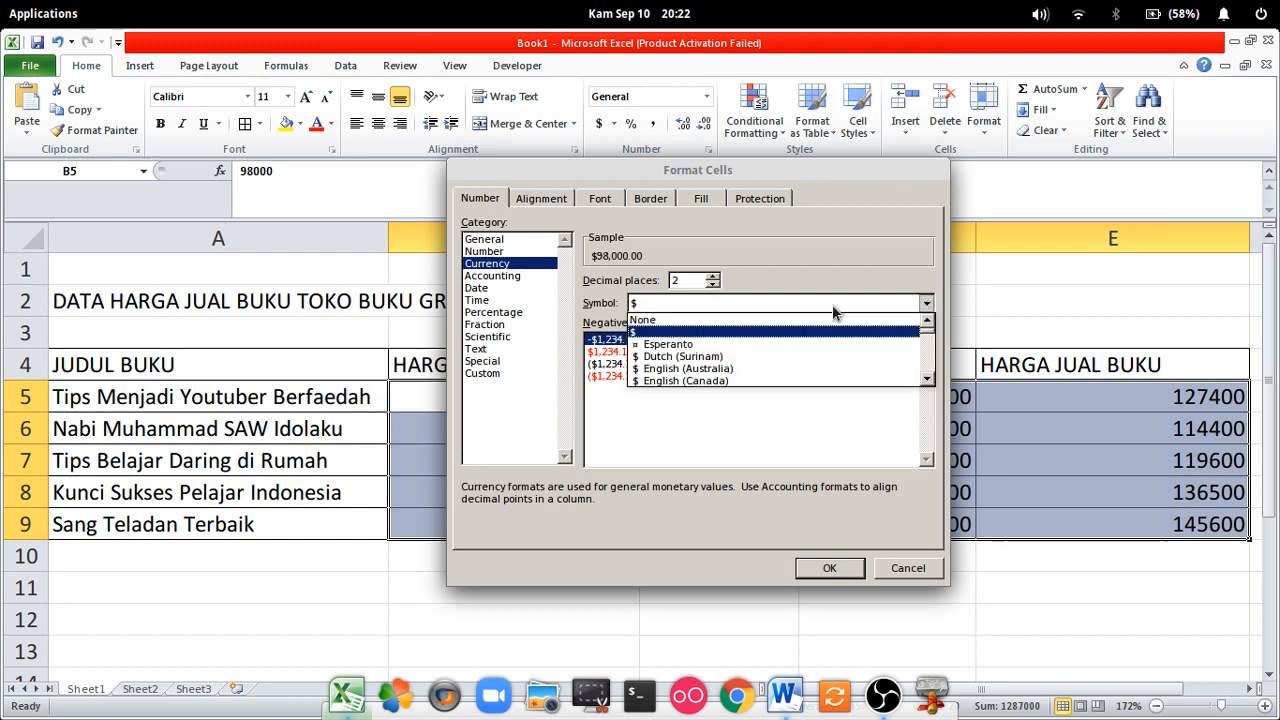
scroll(765, 345, "down", 12)
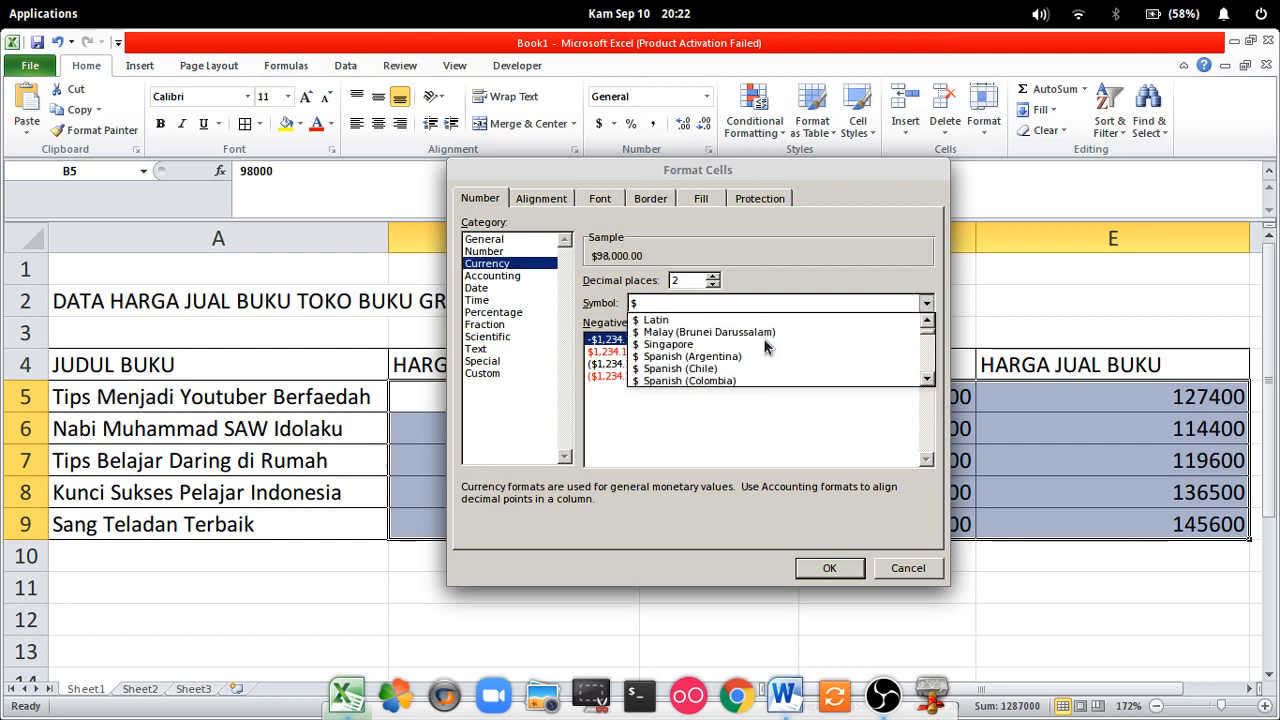
scroll(765, 345, "down", 10)
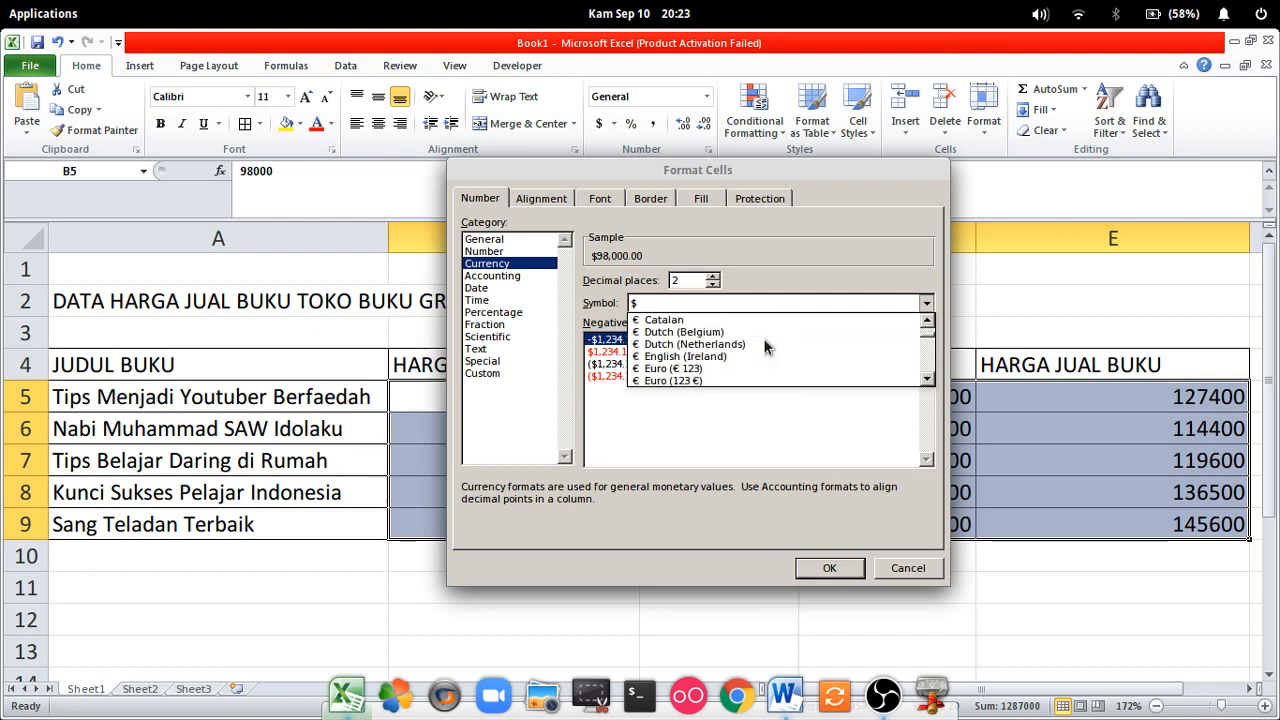
scroll(763, 343, "down", 6)
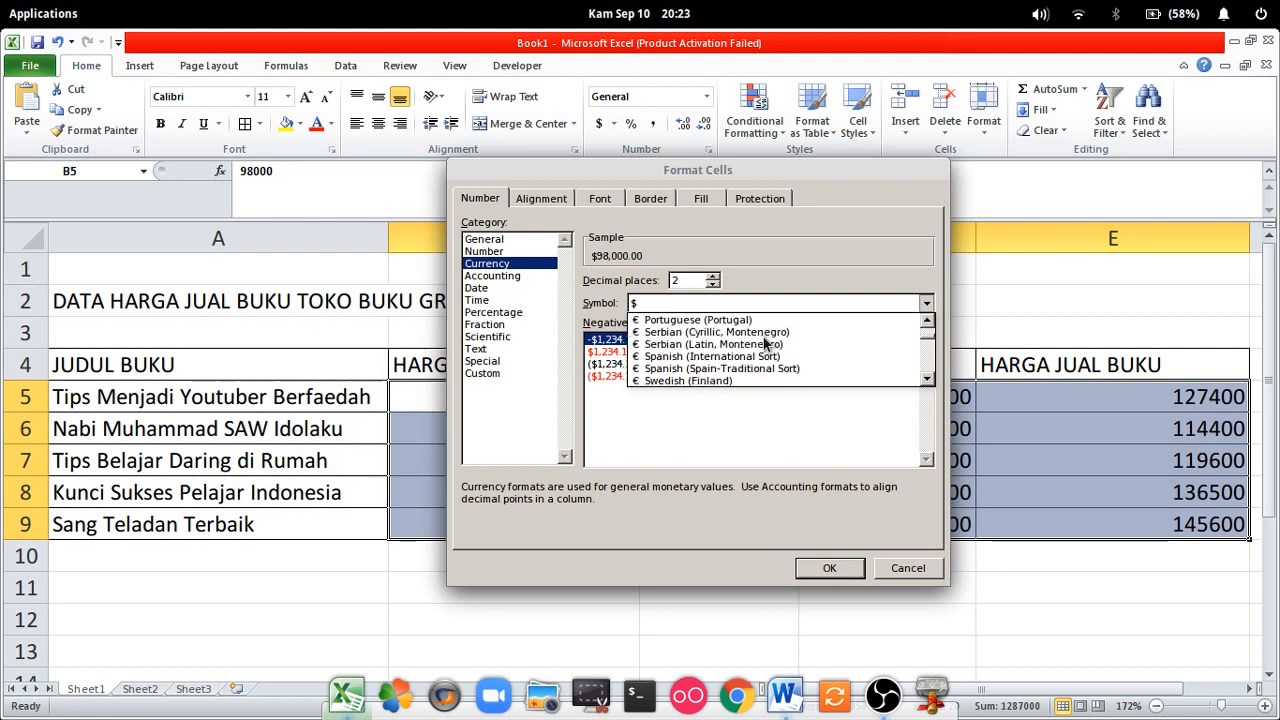
scroll(763, 343, "down", 12)
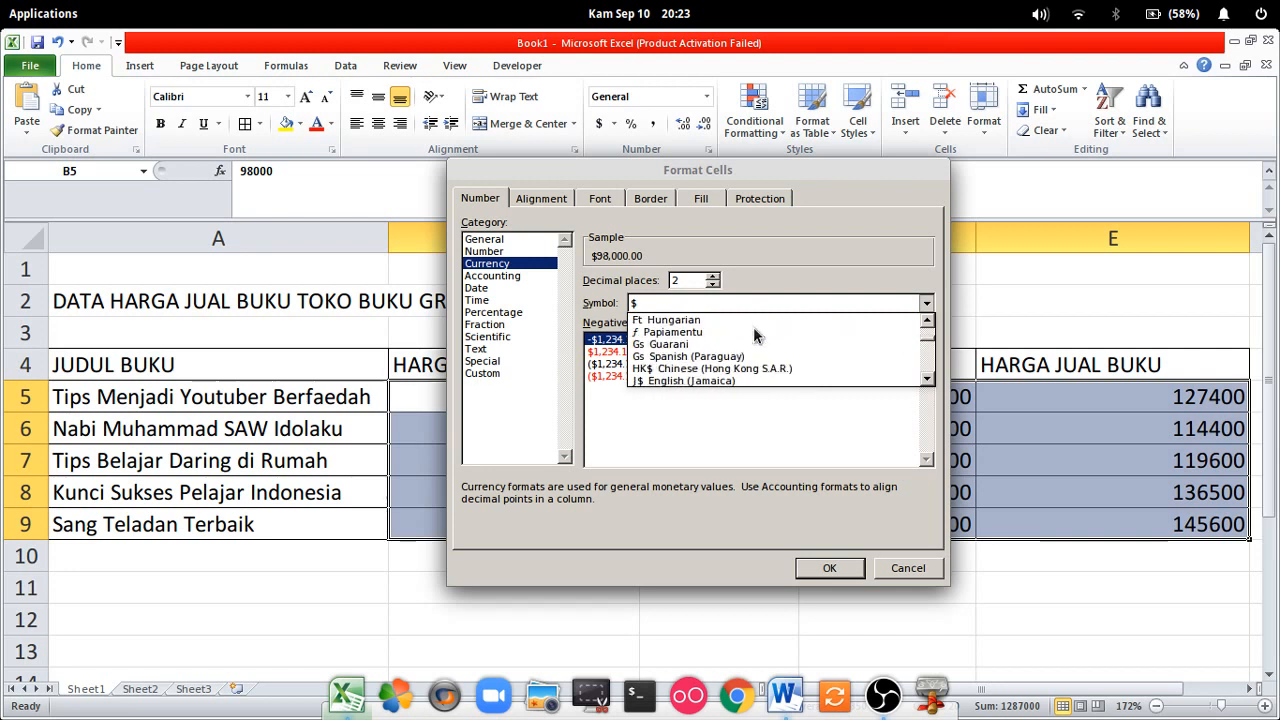
scroll(753, 335, "down", 10)
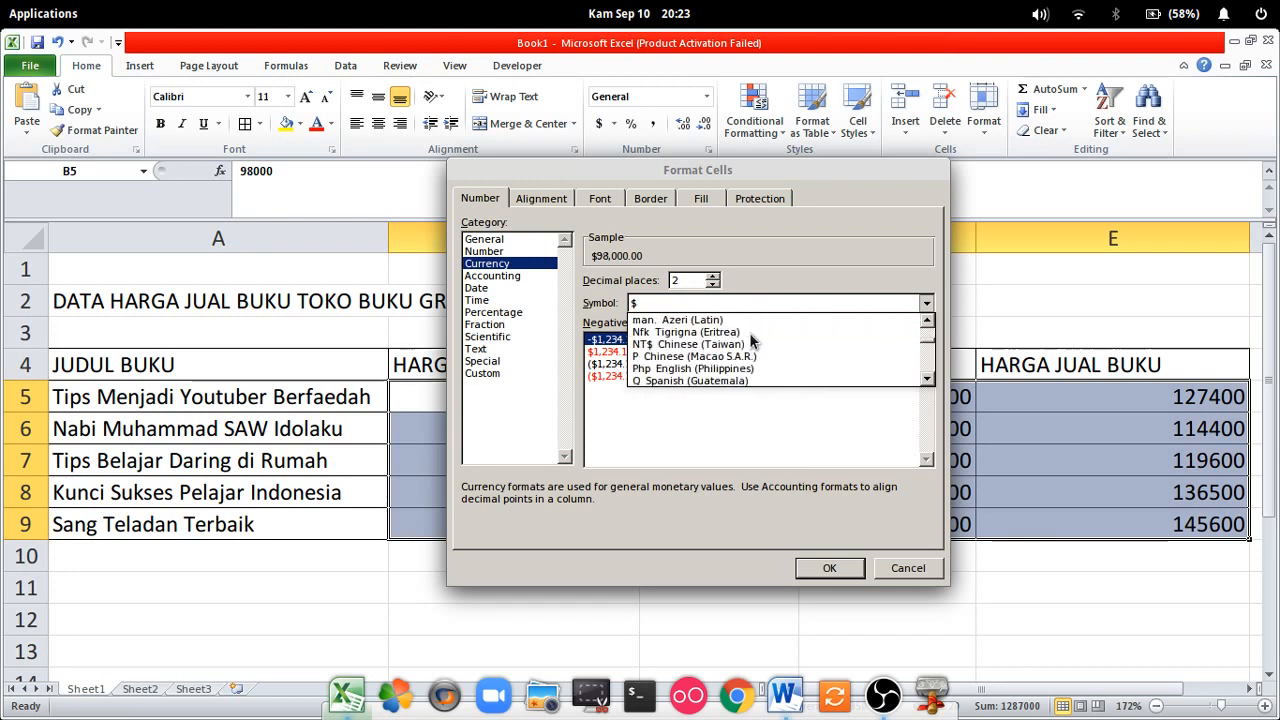
scroll(753, 342, "down", 3)
scroll(750, 341, "down", 4)
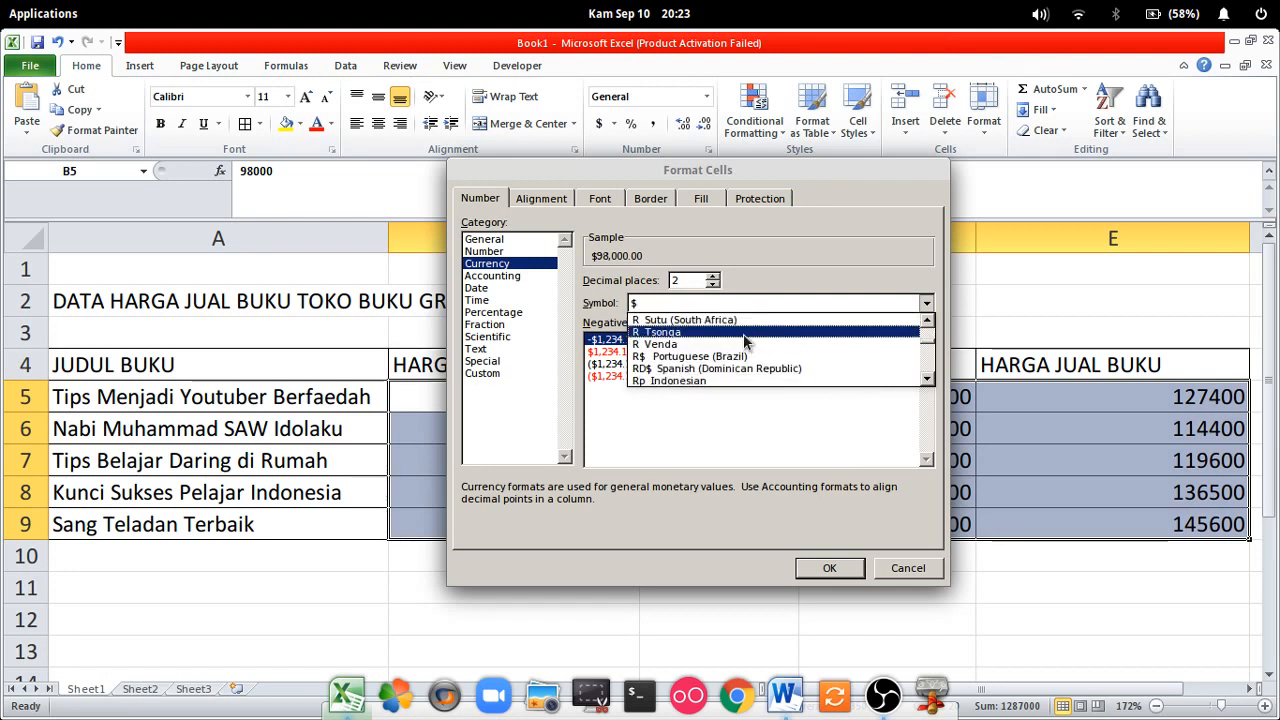
scroll(745, 342, "down", 1)
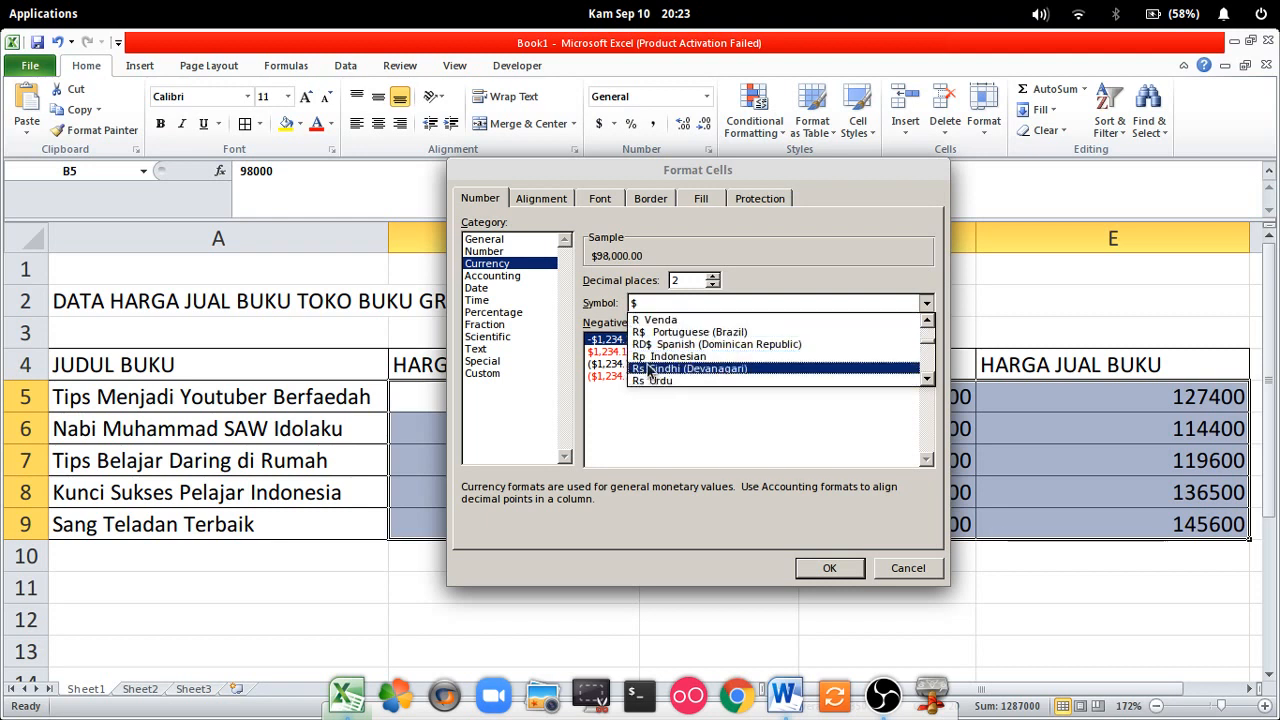
scroll(650, 370, "down", 2)
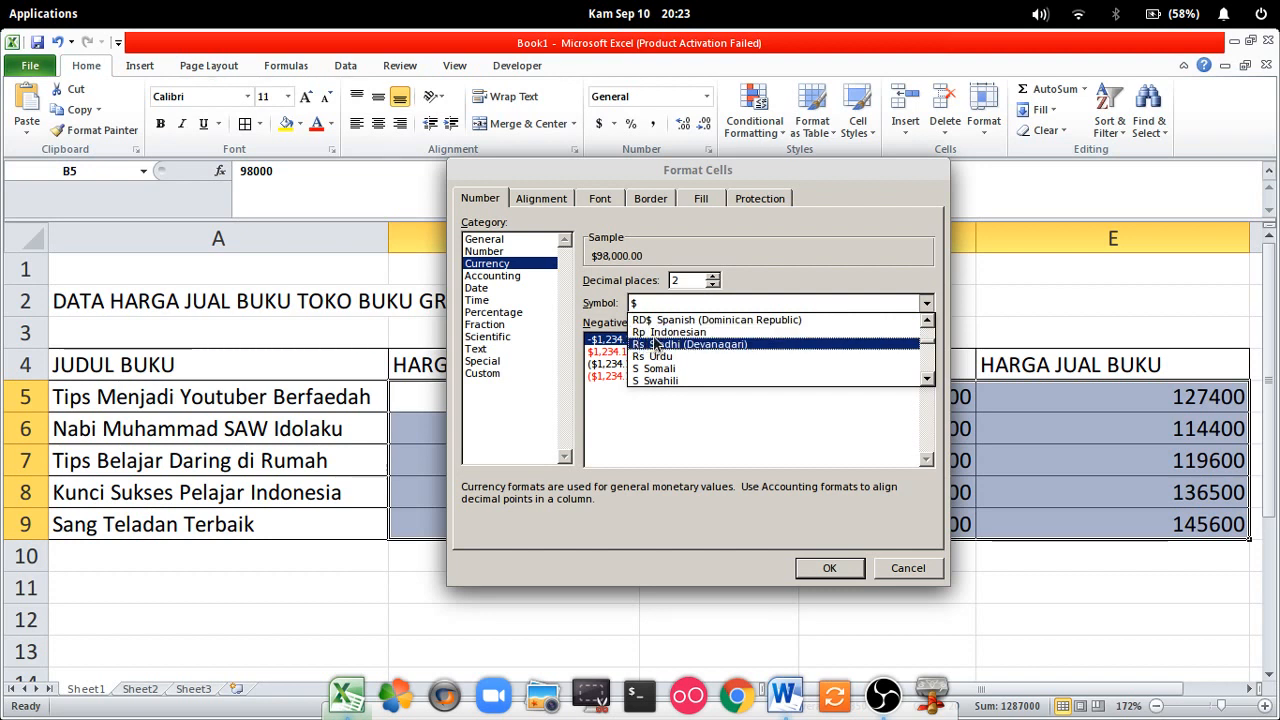
left_click(677, 333)
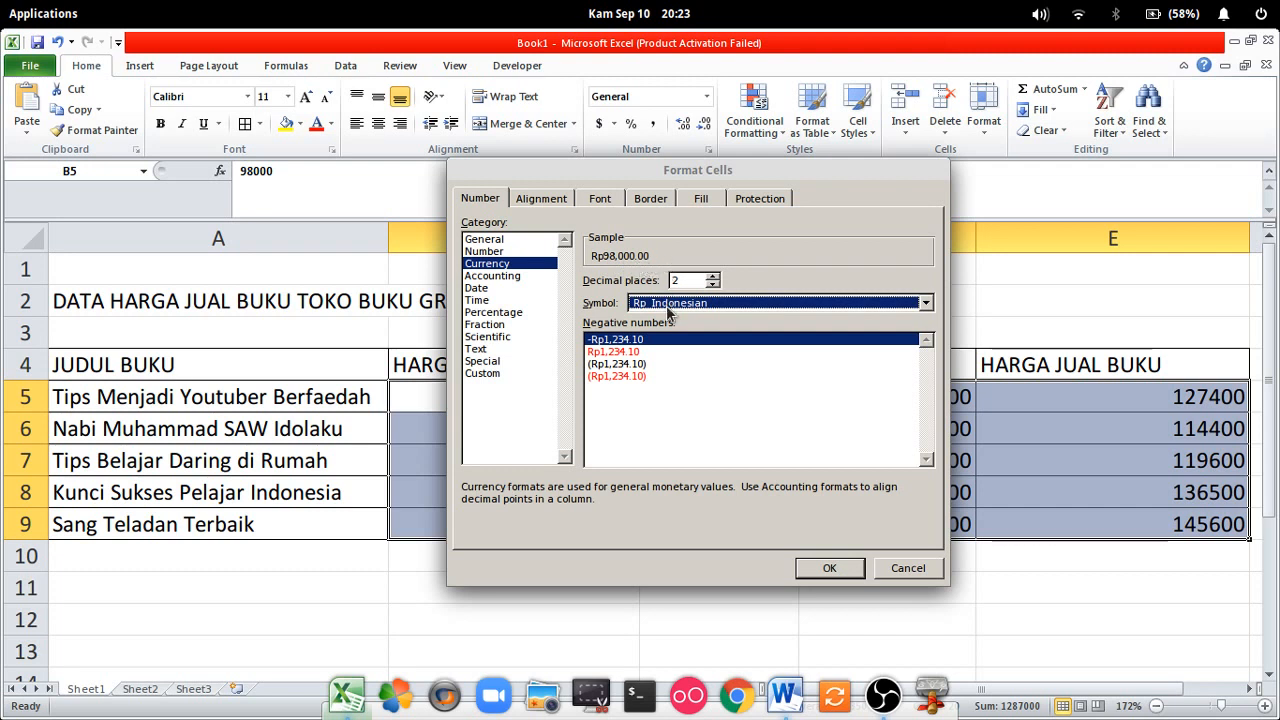
left_click(831, 570)
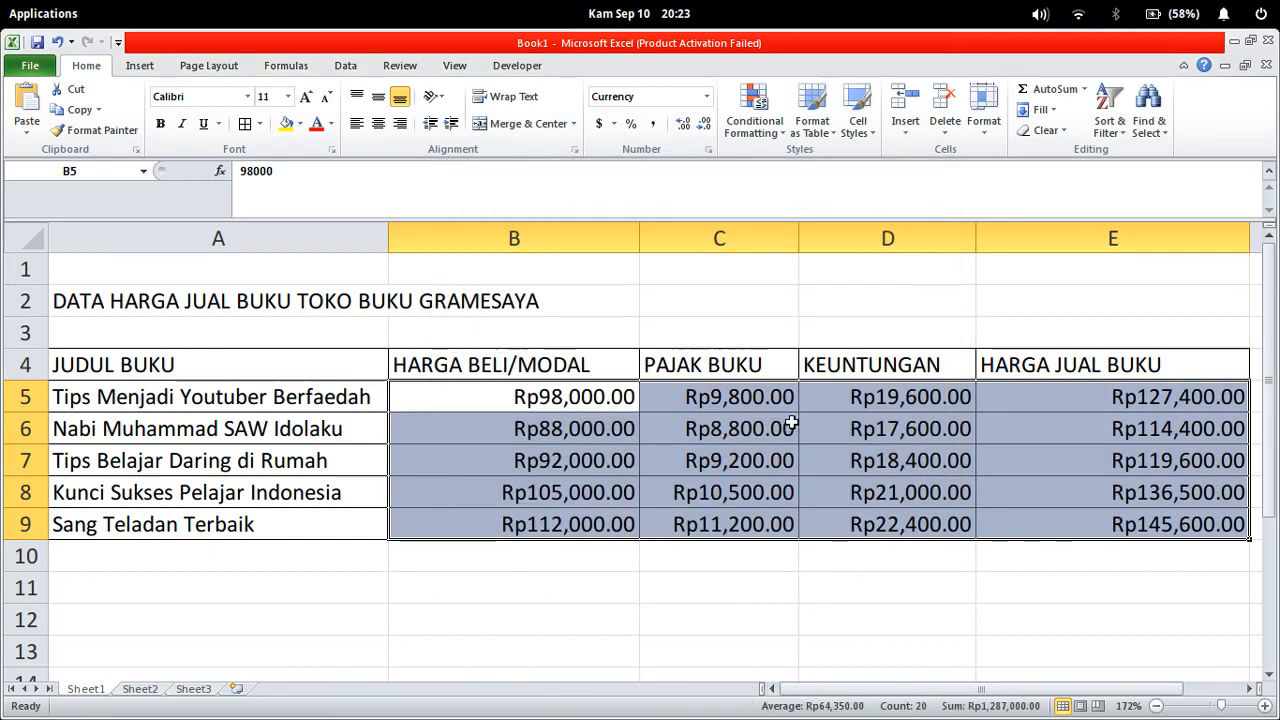
Step: Review the rupiah-formatted table, examining the purchase prices in column B, the tax cells in column C and the first book's selling price
left_click(551, 423)
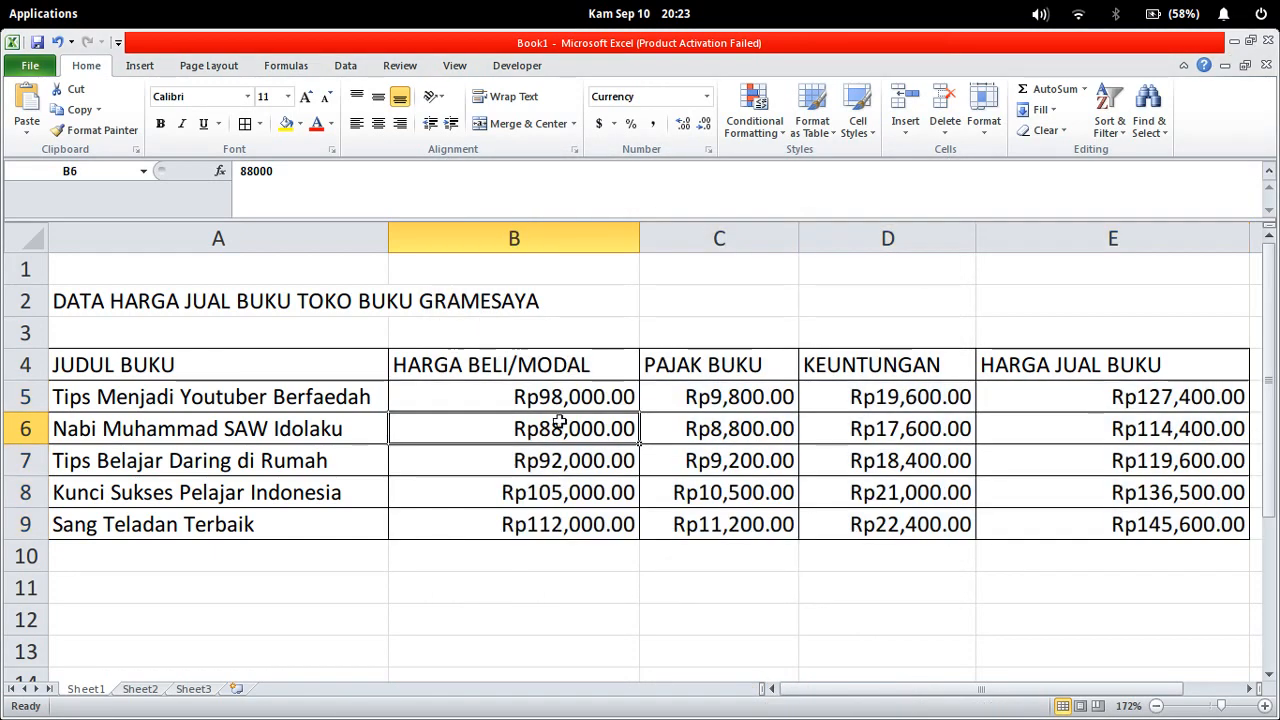
left_click(560, 396)
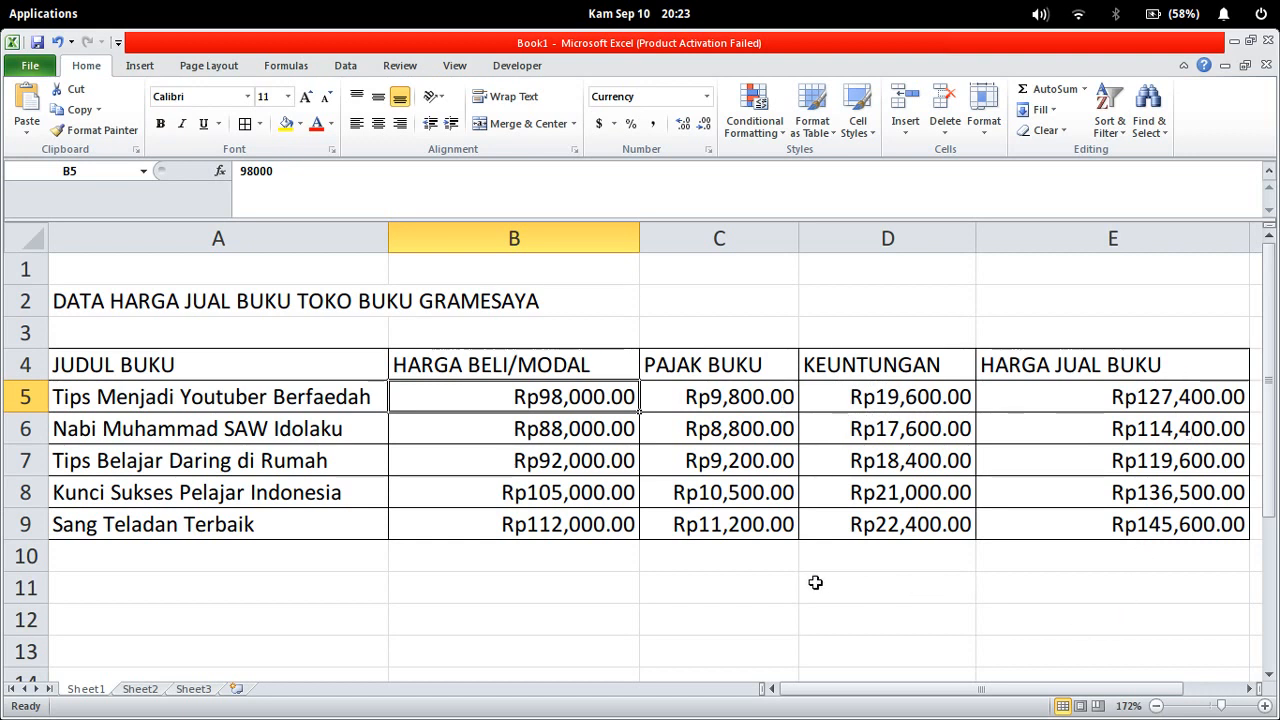
left_click(815, 500)
left_click(580, 455)
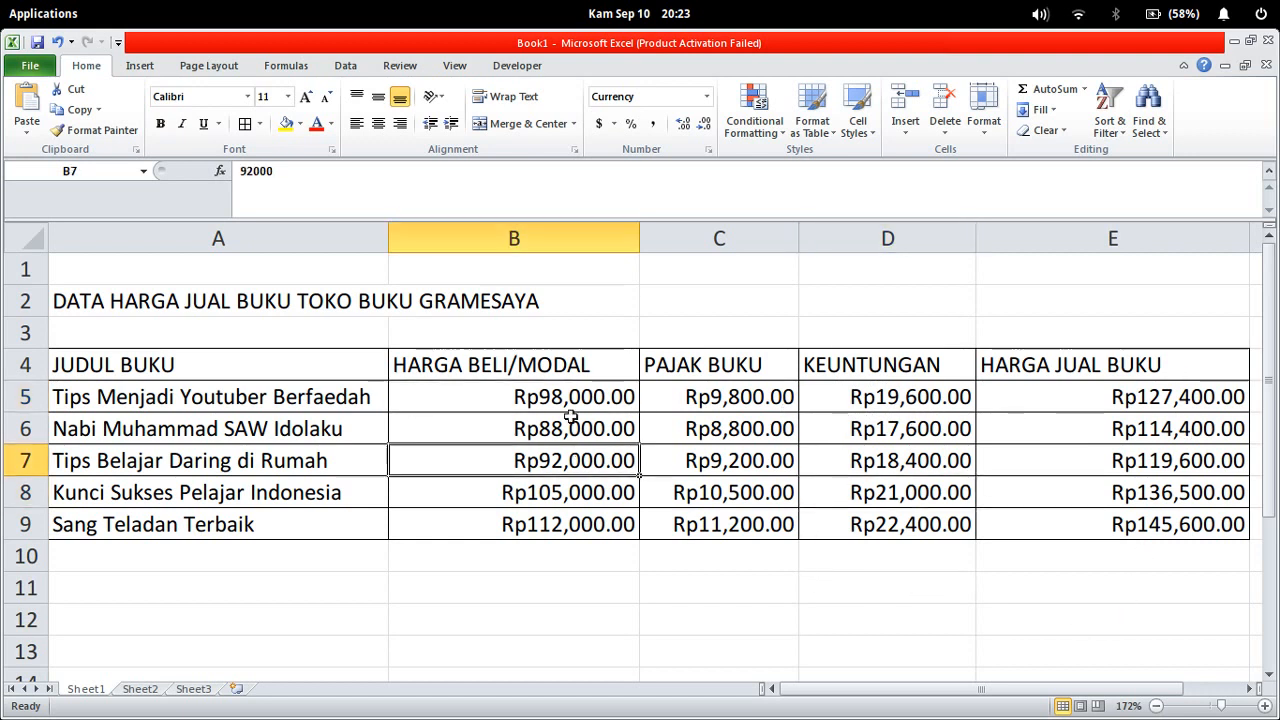
left_click(578, 408)
left_click(580, 457)
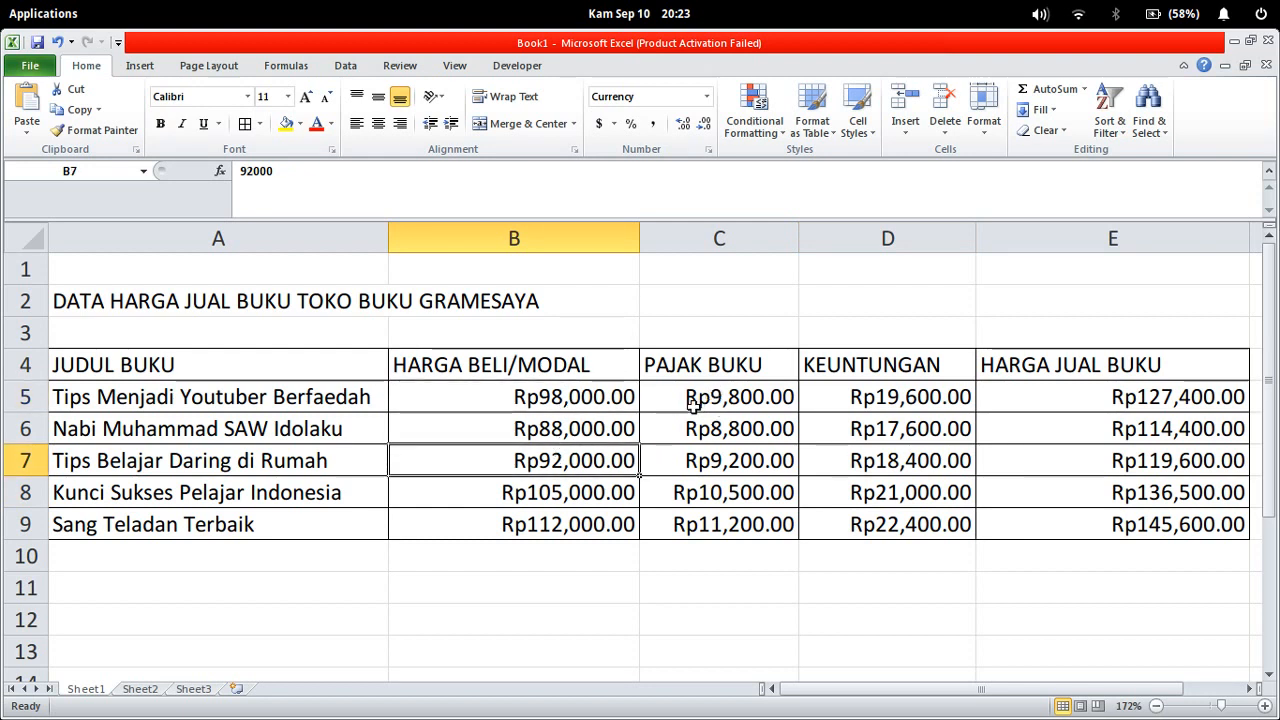
left_click(551, 520)
left_click(568, 500)
left_click(582, 405)
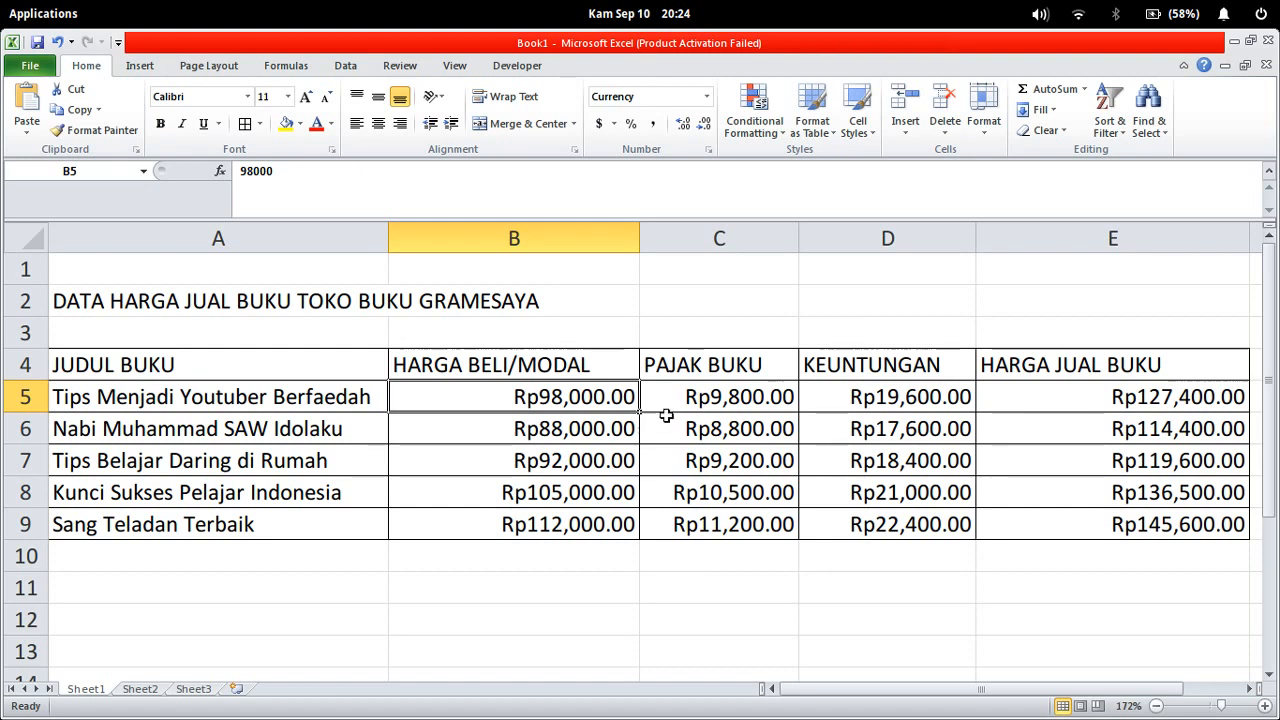
left_click(1086, 402)
left_click(515, 429)
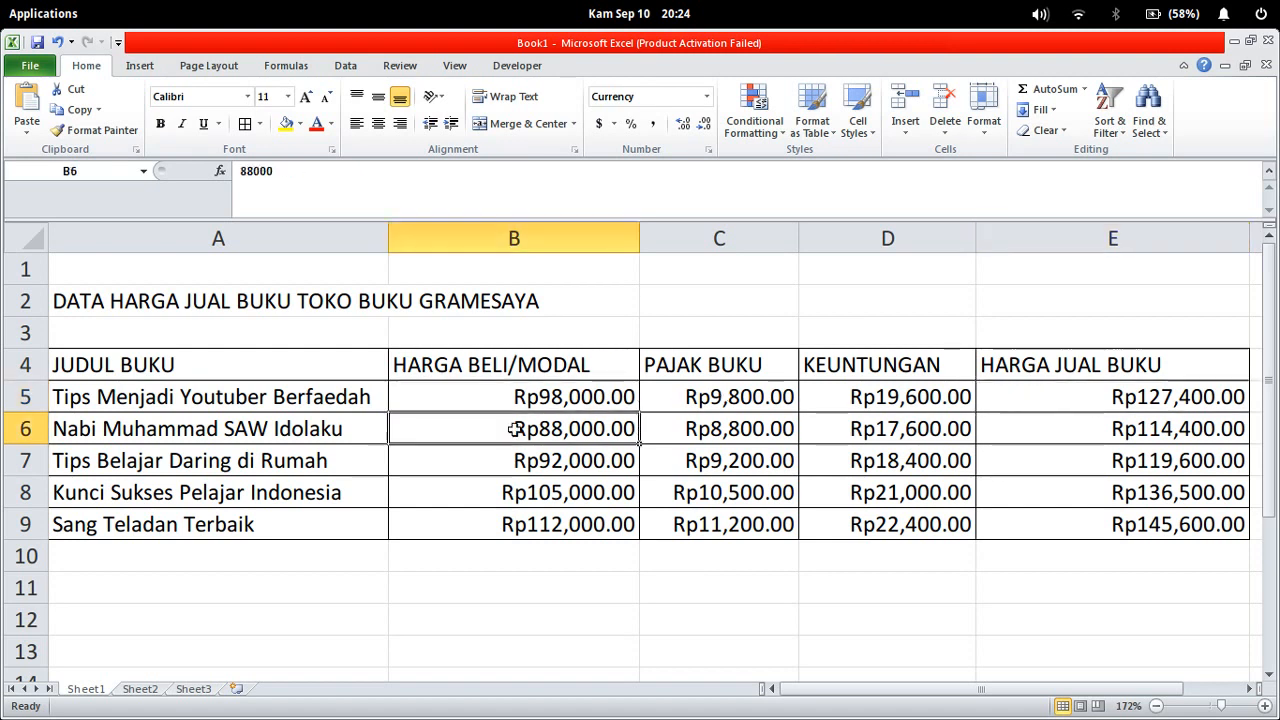
left_click(494, 486)
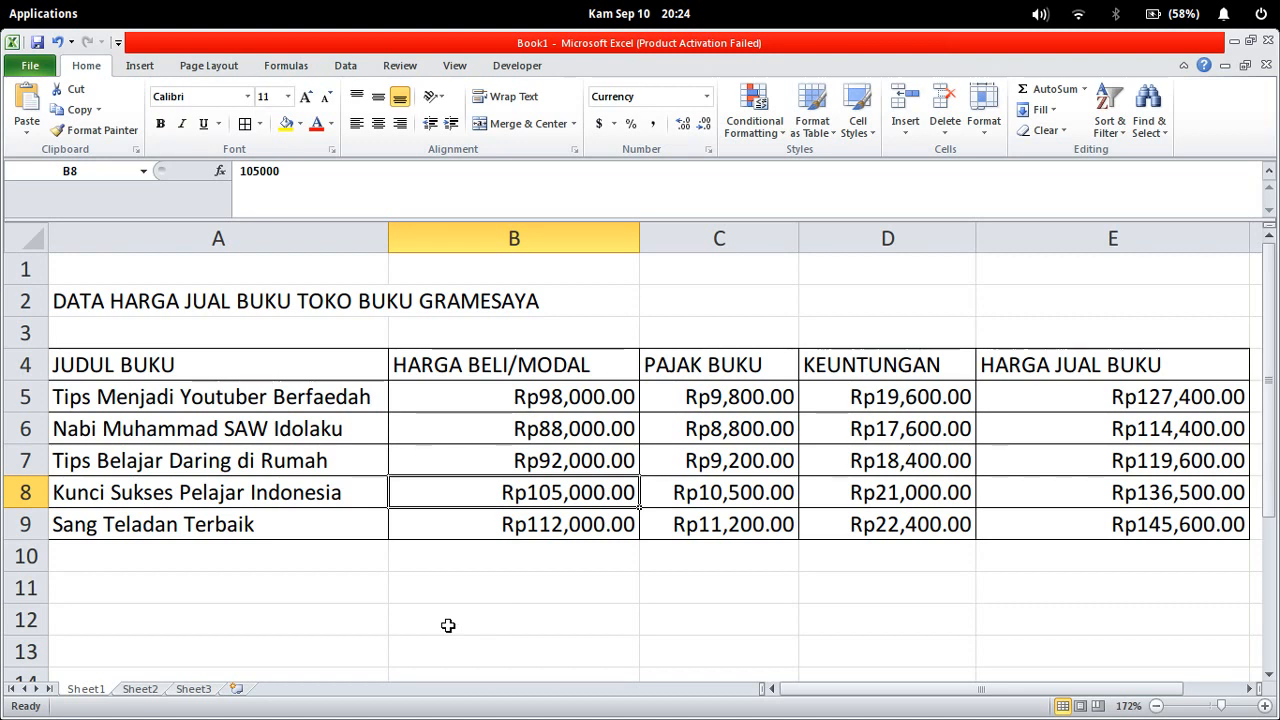
left_click(680, 544)
left_click(700, 522)
left_click(760, 461)
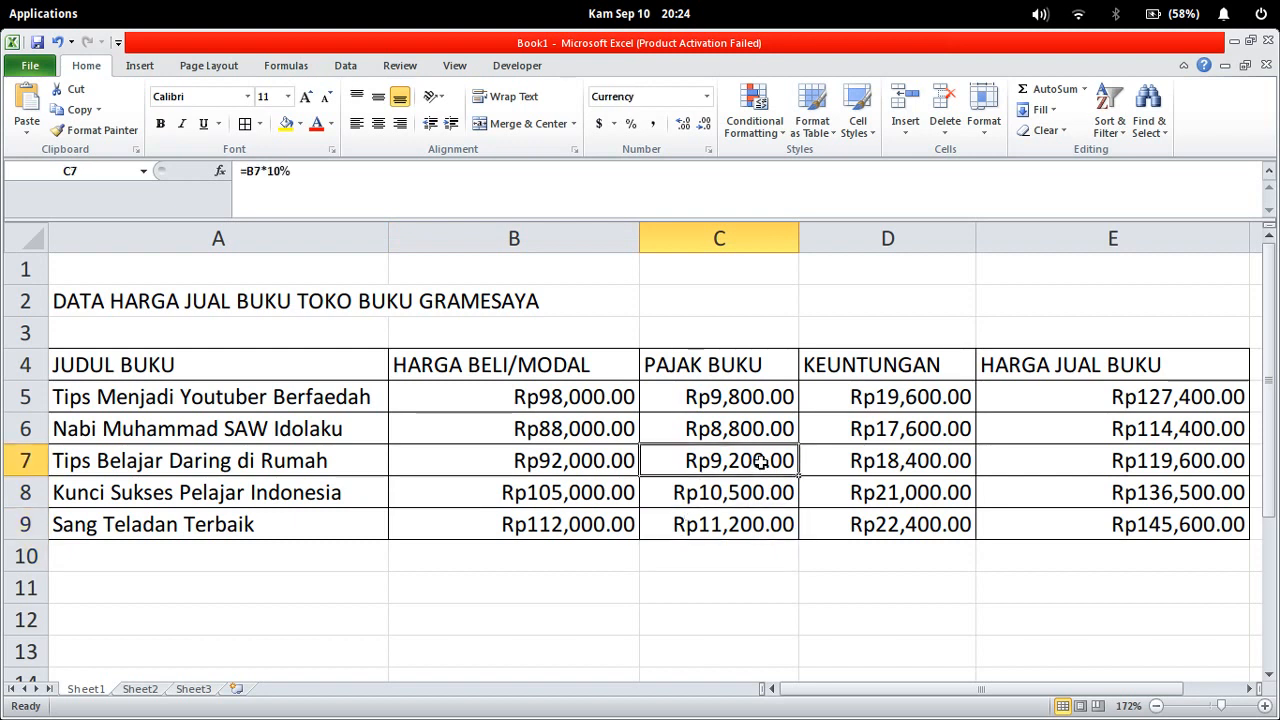
left_click(771, 399)
left_click(565, 405)
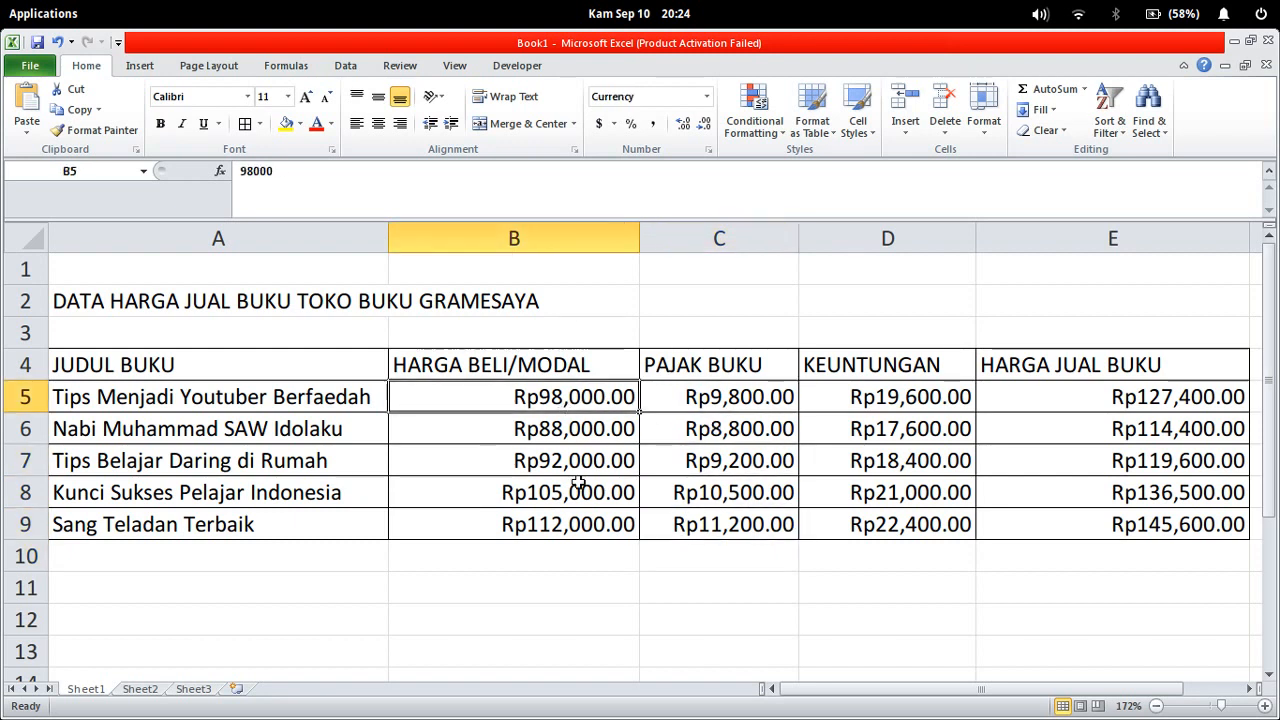
left_click(481, 492)
left_click(546, 457)
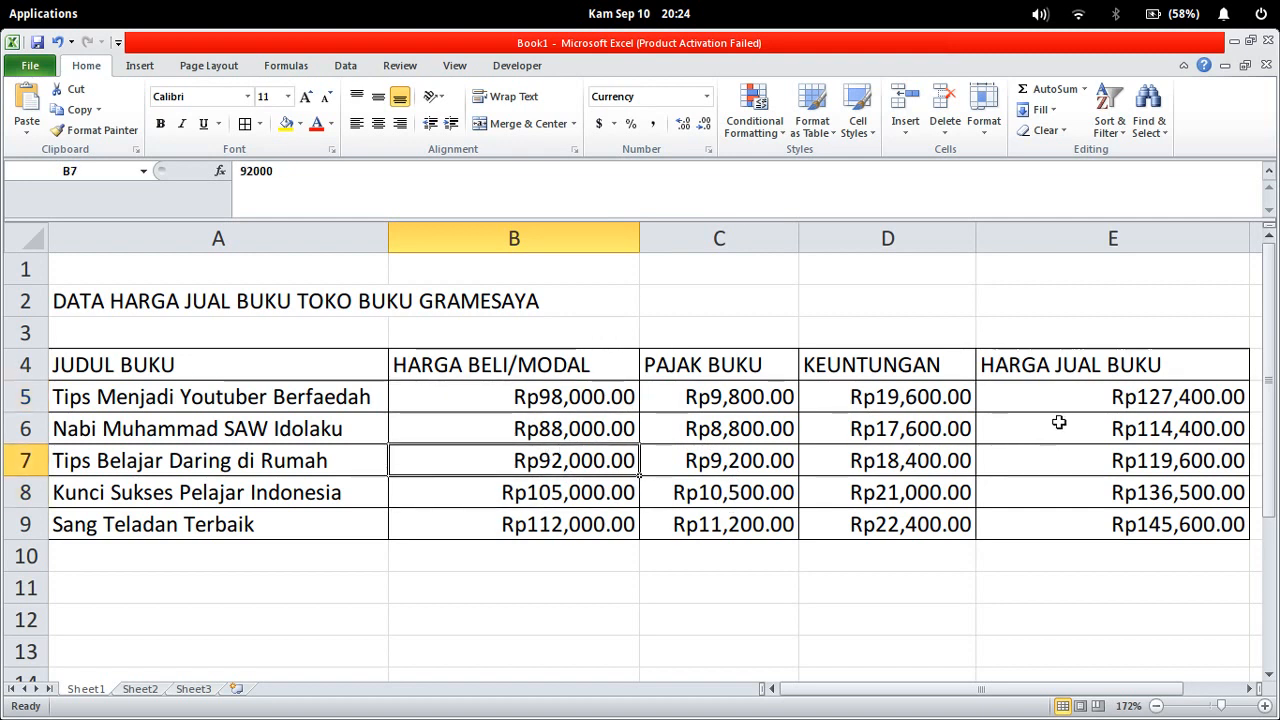